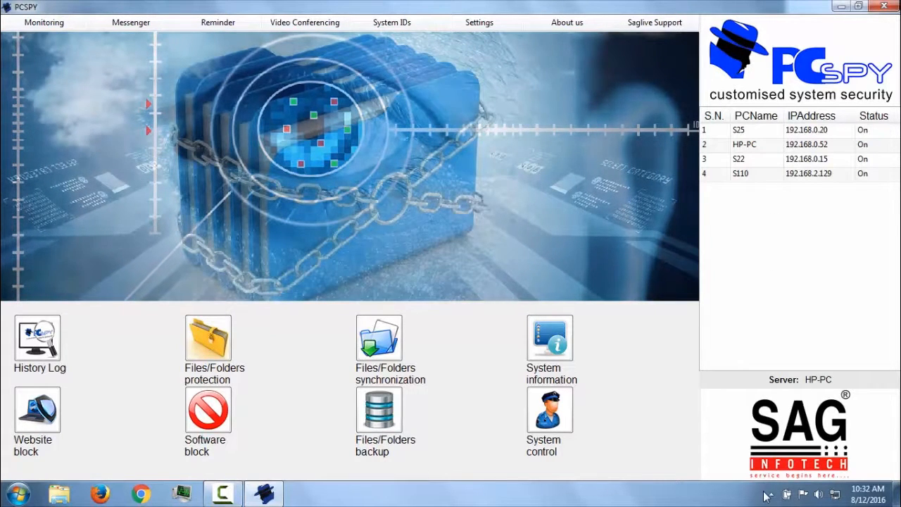
Refresh PCSPY through its system tray icon.
{"action": "left_click", "coordinate": [771, 494]}
{"action": "right_click", "coordinate": [772, 428]}
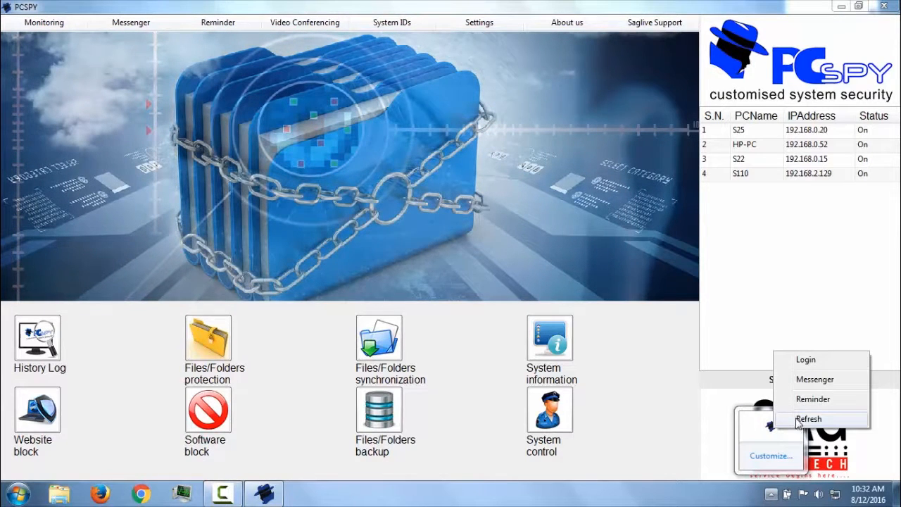
{"action": "left_click", "coordinate": [807, 419]}
{"action": "left_click", "coordinate": [771, 495]}
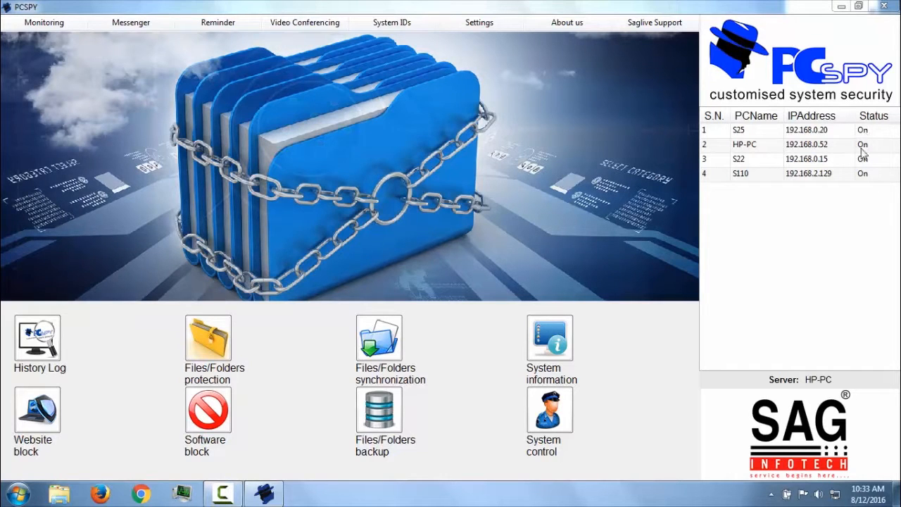
Open Monitoring and start viewing the screen of S110\Administrator.
{"action": "left_click", "coordinate": [67, 24]}
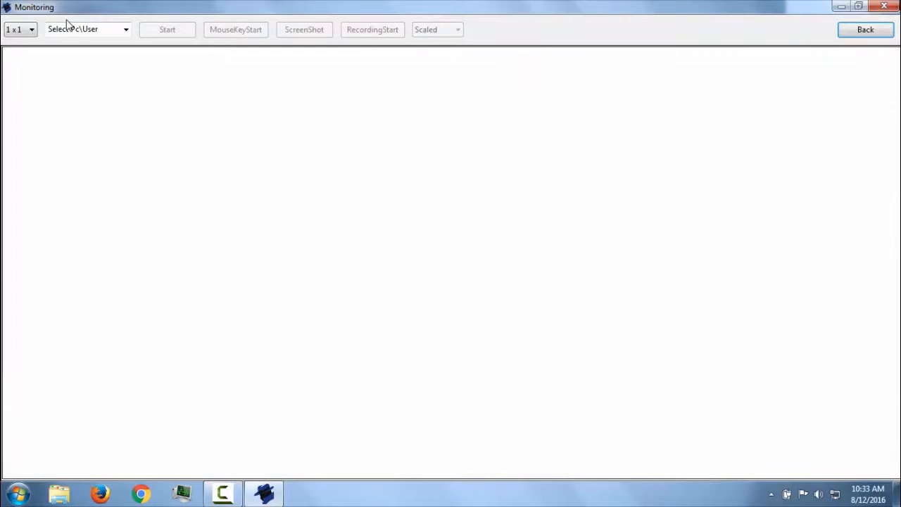
{"action": "left_click", "coordinate": [124, 32]}
{"action": "left_click", "coordinate": [94, 72]}
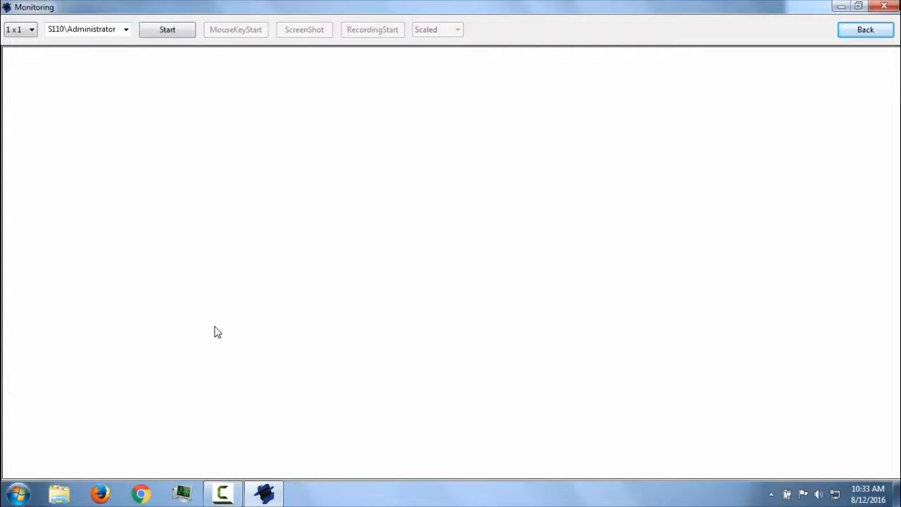
{"action": "left_click", "coordinate": [169, 31]}
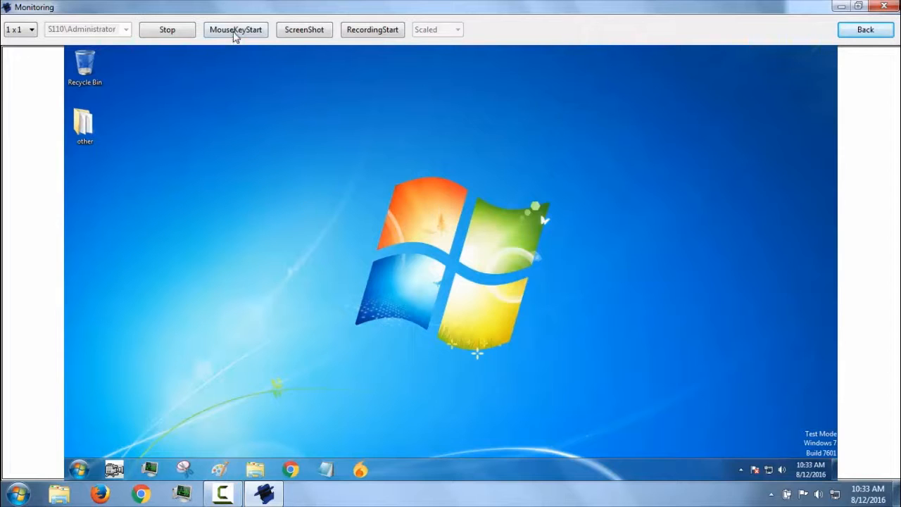
Test mouse and keyboard control on S110 by opening and closing its desktop context menu and Start menu, and release control.
{"action": "left_click", "coordinate": [235, 31]}
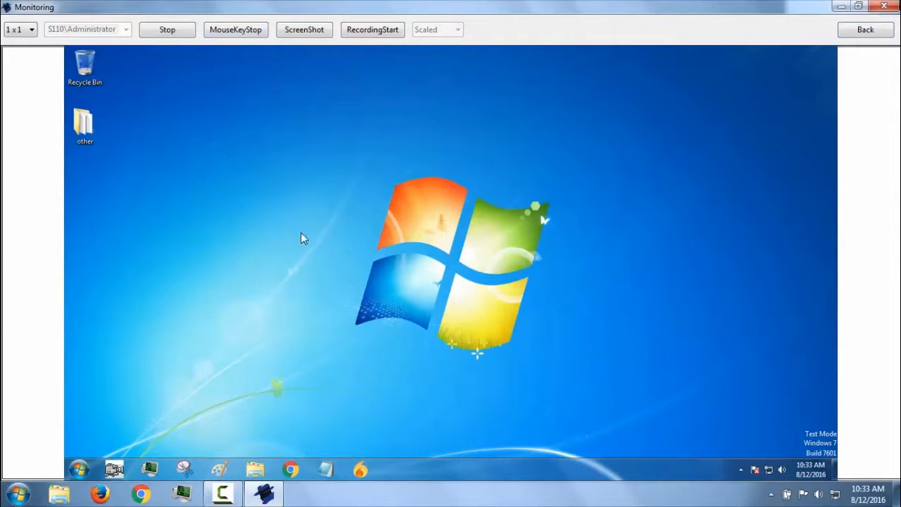
{"action": "right_click", "coordinate": [337, 162]}
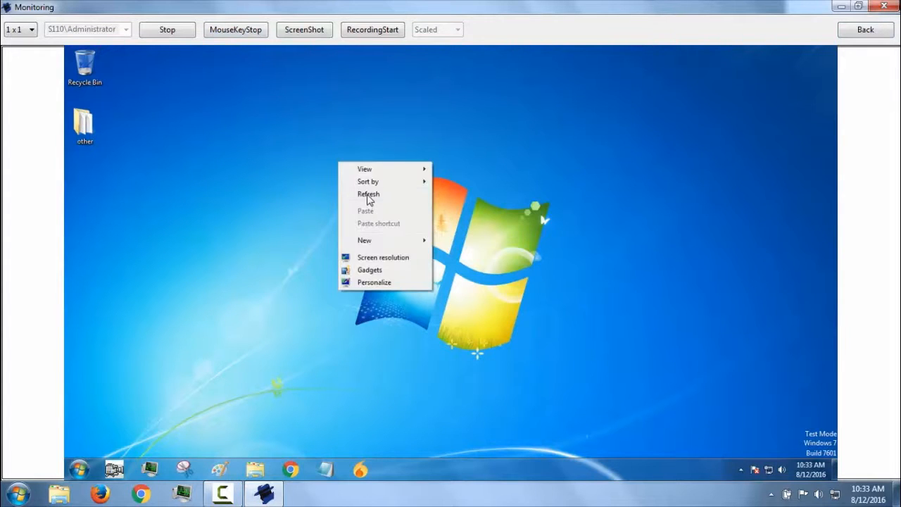
{"action": "left_click", "coordinate": [314, 228]}
{"action": "left_click", "coordinate": [80, 469]}
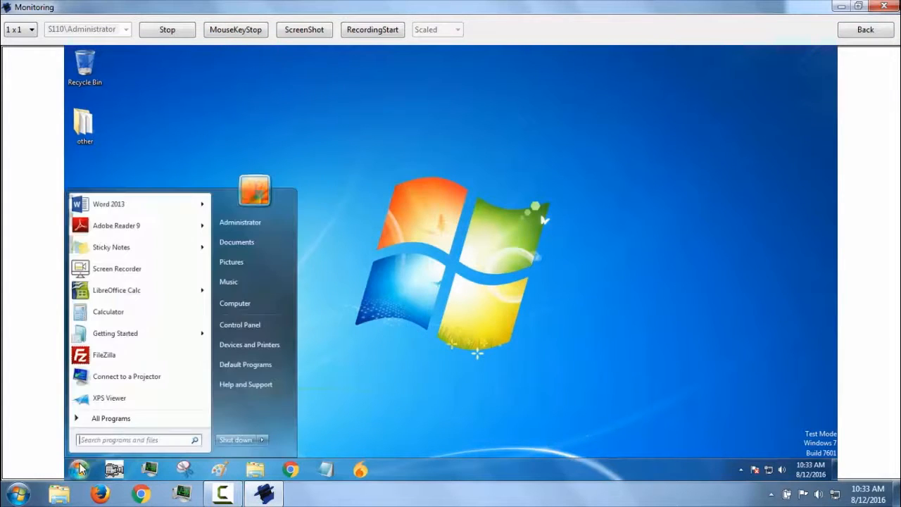
{"action": "left_click", "coordinate": [79, 469]}
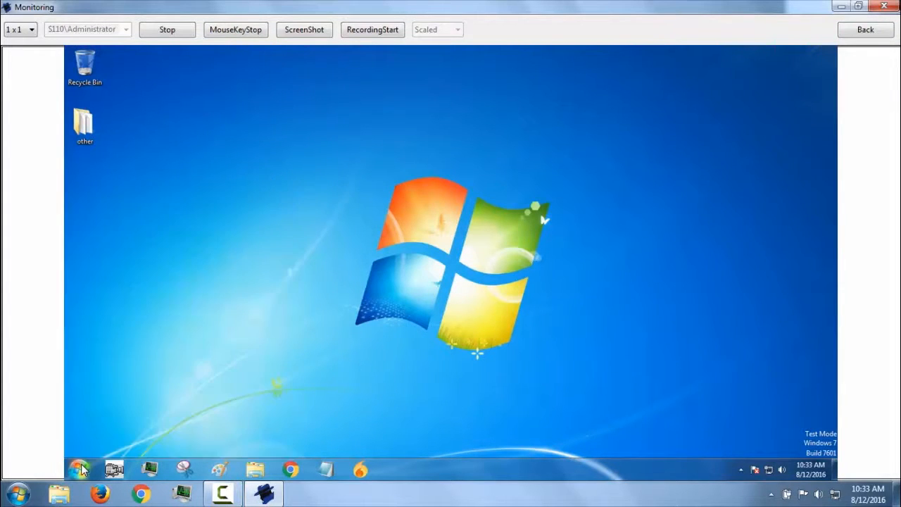
{"action": "left_click", "coordinate": [250, 31]}
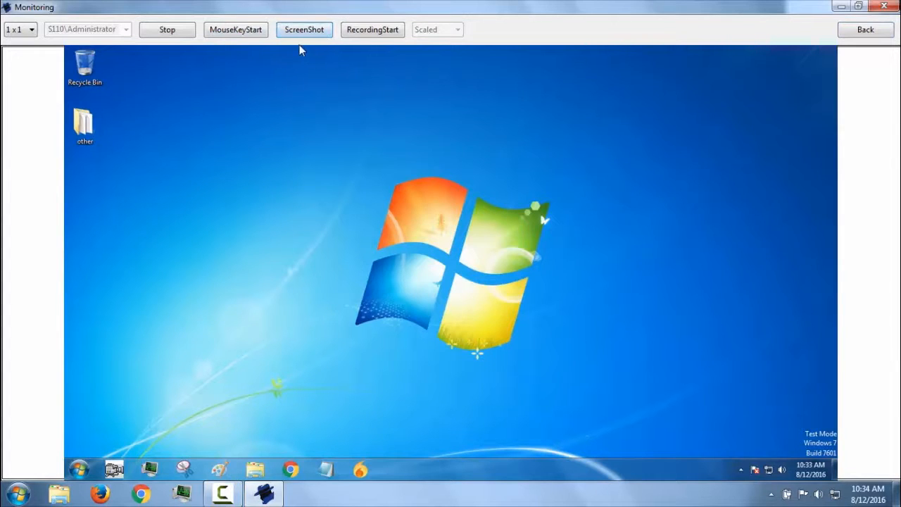
Start recording the S110 screen and set the monitoring layout to 3 x 3.
{"action": "left_click", "coordinate": [376, 33]}
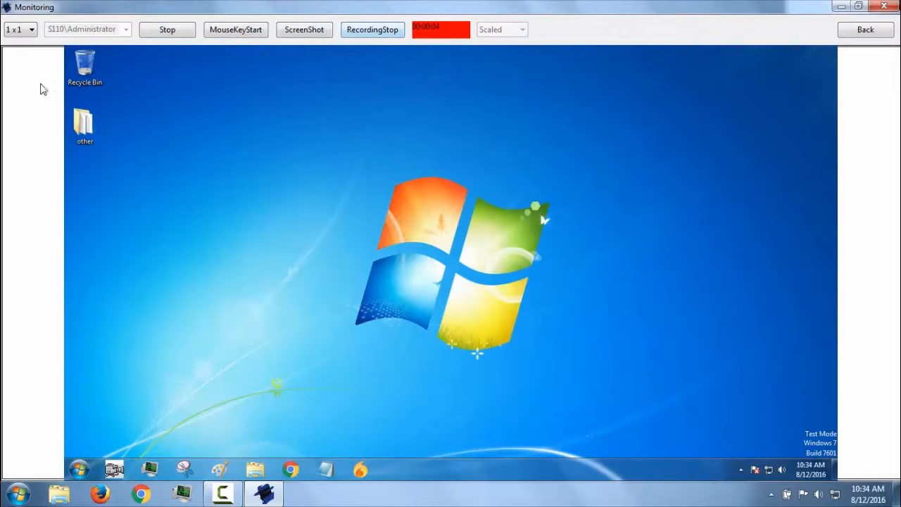
{"action": "left_click", "coordinate": [26, 32]}
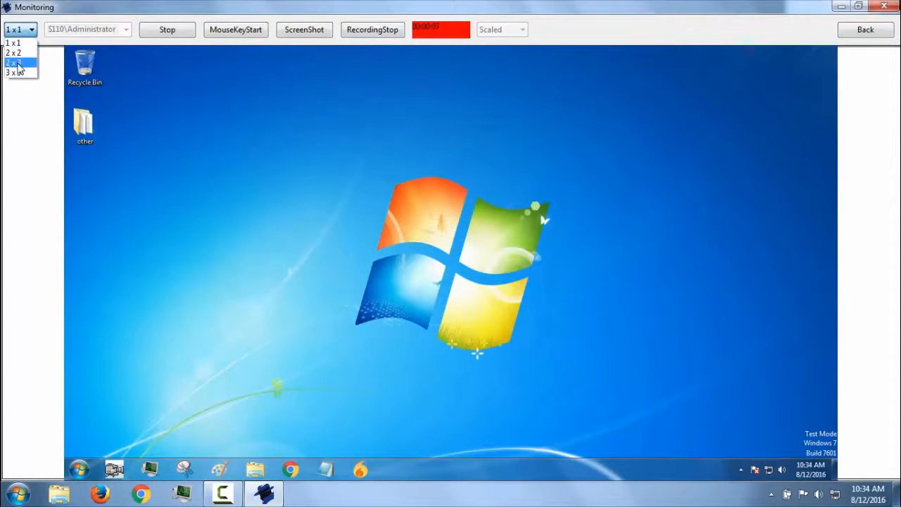
{"action": "left_click", "coordinate": [21, 73]}
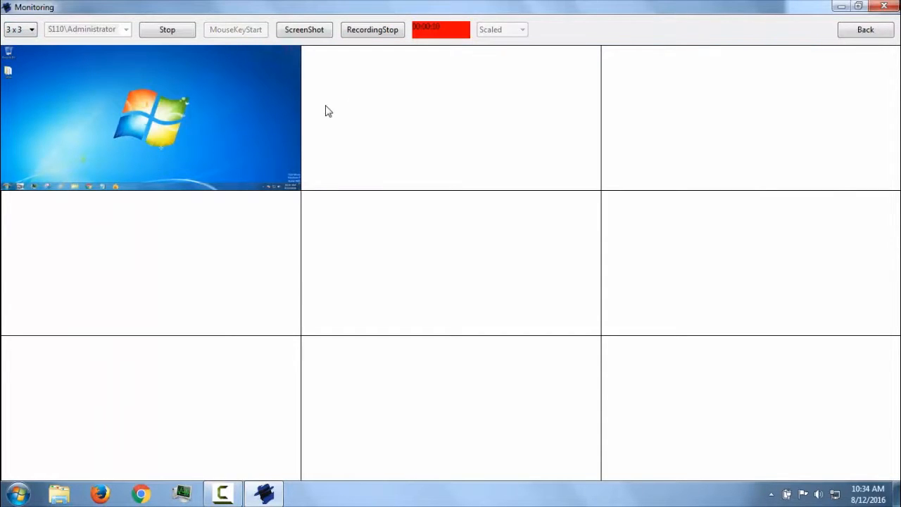
Start monitoring S110\Administrator in the second cell of the grid's first row.
{"action": "left_click", "coordinate": [425, 92]}
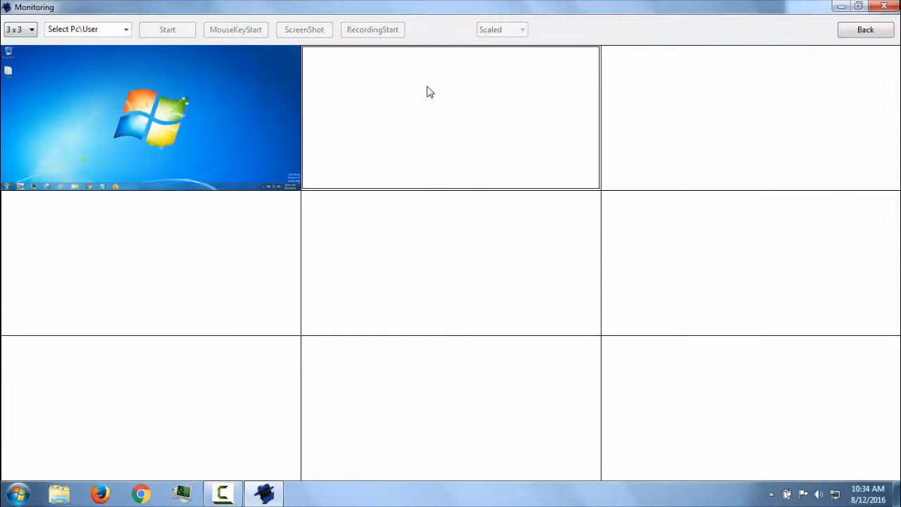
{"action": "left_click", "coordinate": [125, 30]}
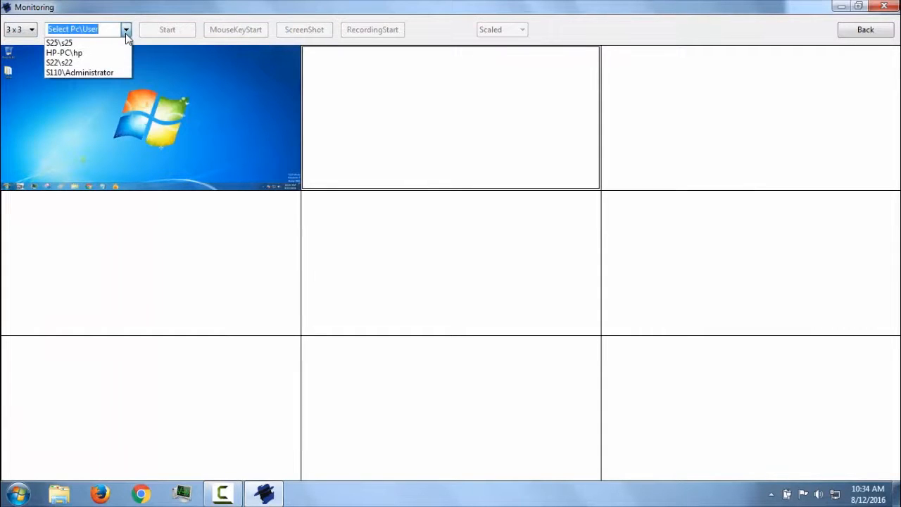
{"action": "left_click", "coordinate": [88, 73]}
{"action": "left_click", "coordinate": [169, 30]}
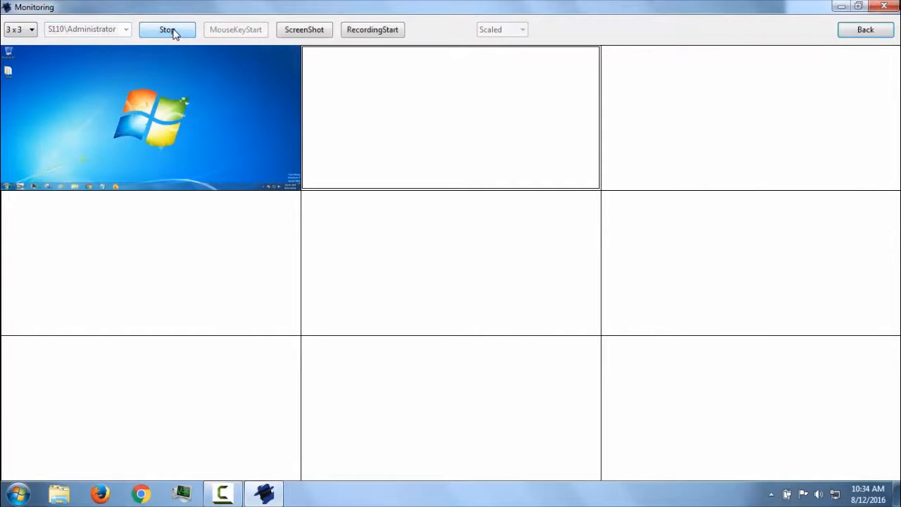
Start monitoring S22\s22 in the third cell of the grid's first row.
{"action": "left_click", "coordinate": [734, 111]}
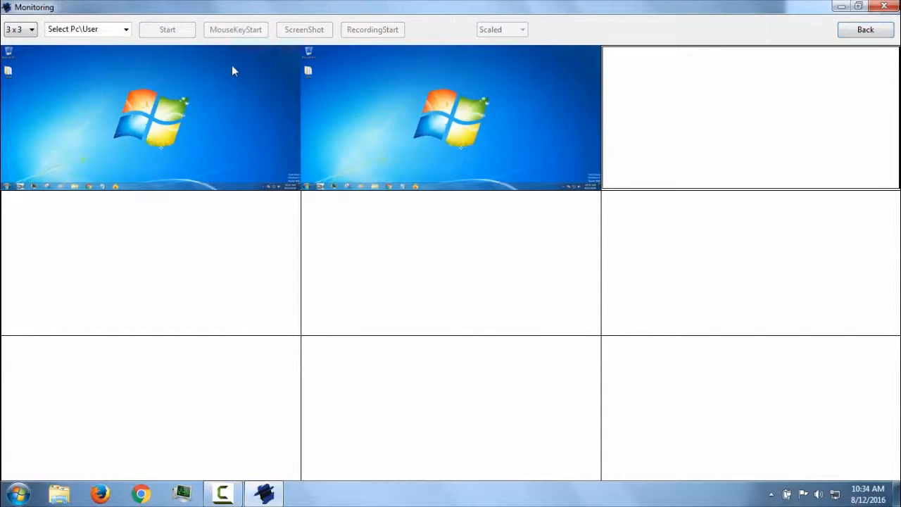
{"action": "left_click", "coordinate": [127, 32]}
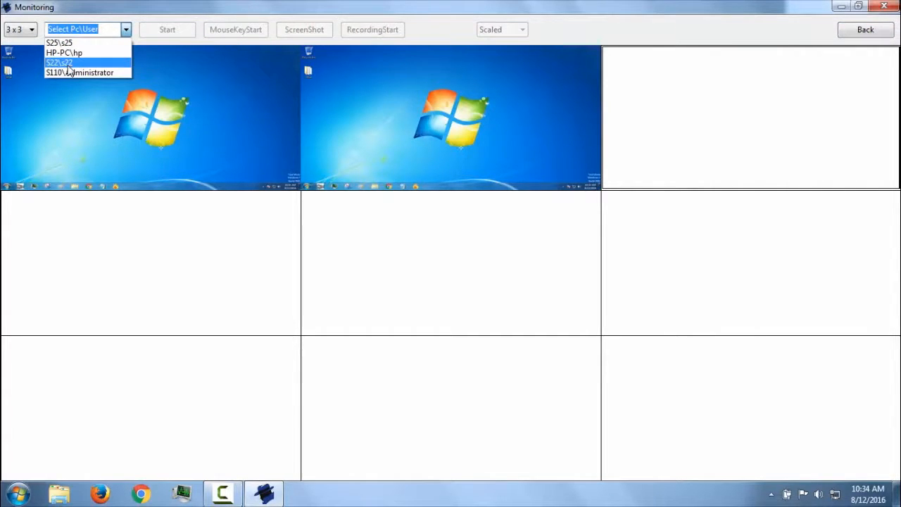
{"action": "left_click", "coordinate": [97, 62]}
{"action": "left_click", "coordinate": [165, 33]}
Start monitoring S25\s25 in the first cell of the grid's second row.
{"action": "left_click", "coordinate": [179, 259]}
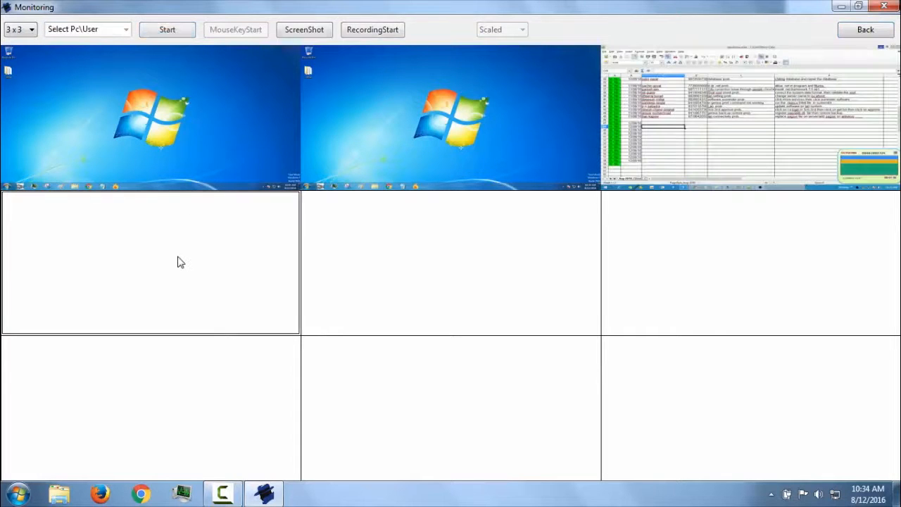
{"action": "left_click", "coordinate": [126, 28]}
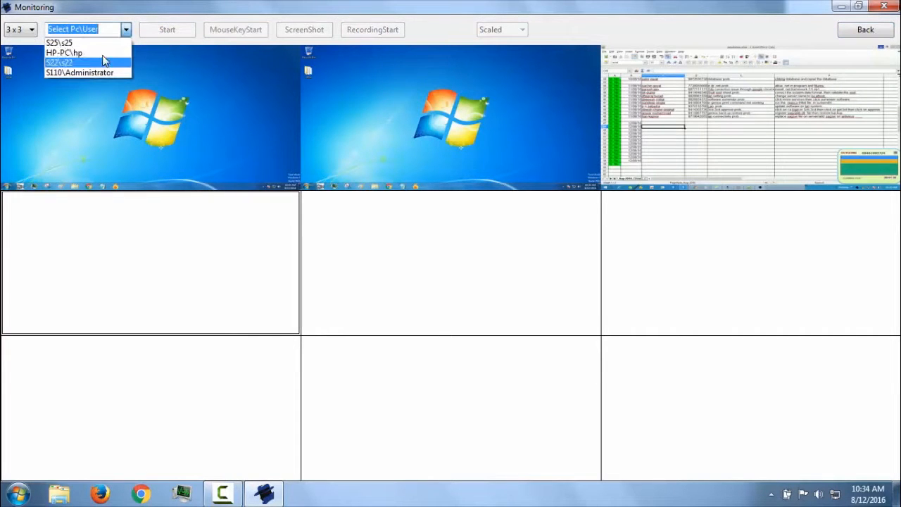
{"action": "left_click", "coordinate": [107, 44]}
{"action": "left_click", "coordinate": [166, 33]}
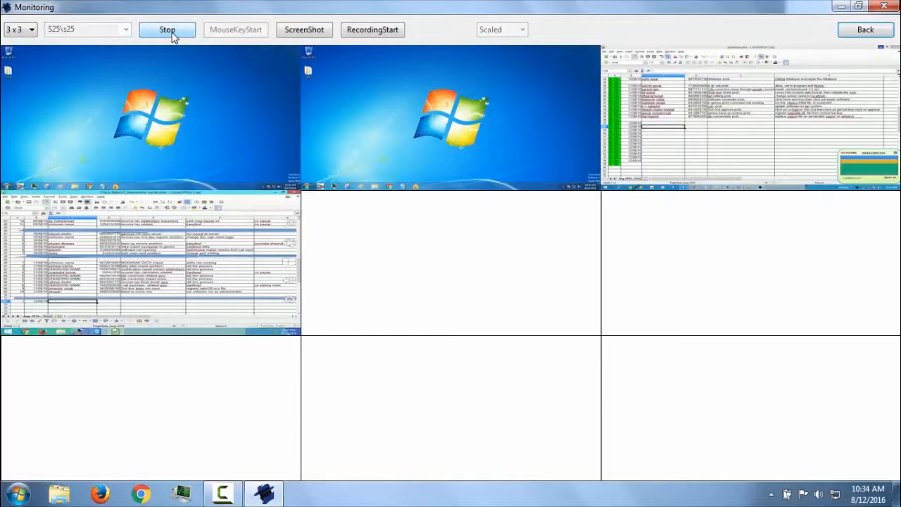
View the first S110 cell enlarged, restore the grid, and go back to the main window.
{"action": "left_click", "coordinate": [118, 142]}
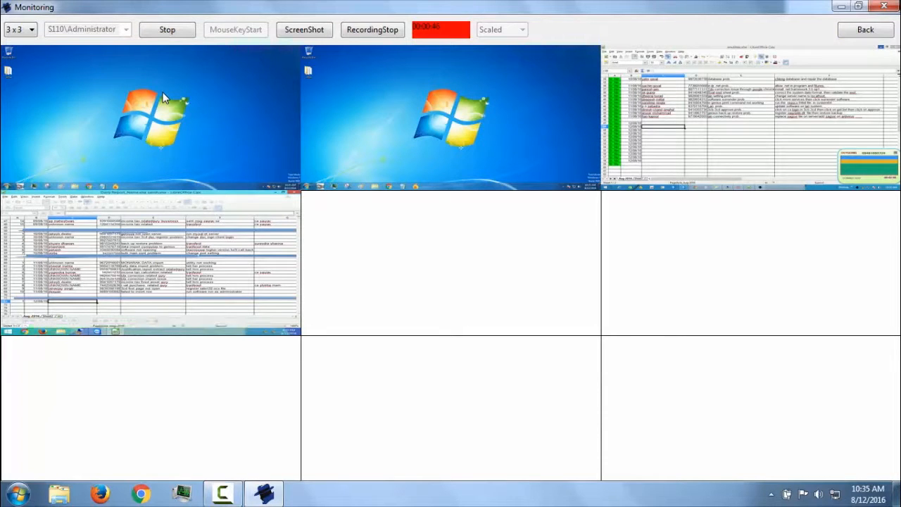
{"action": "double_click", "coordinate": [144, 97]}
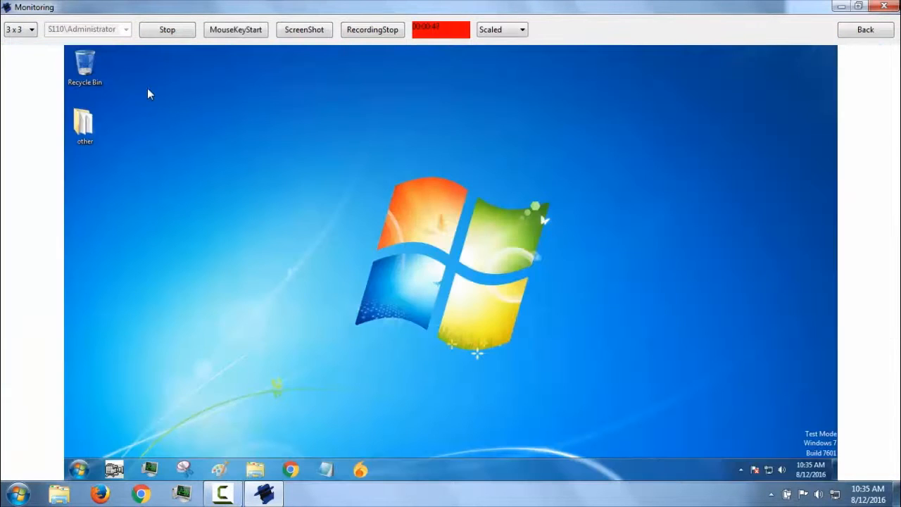
{"action": "double_click", "coordinate": [219, 144]}
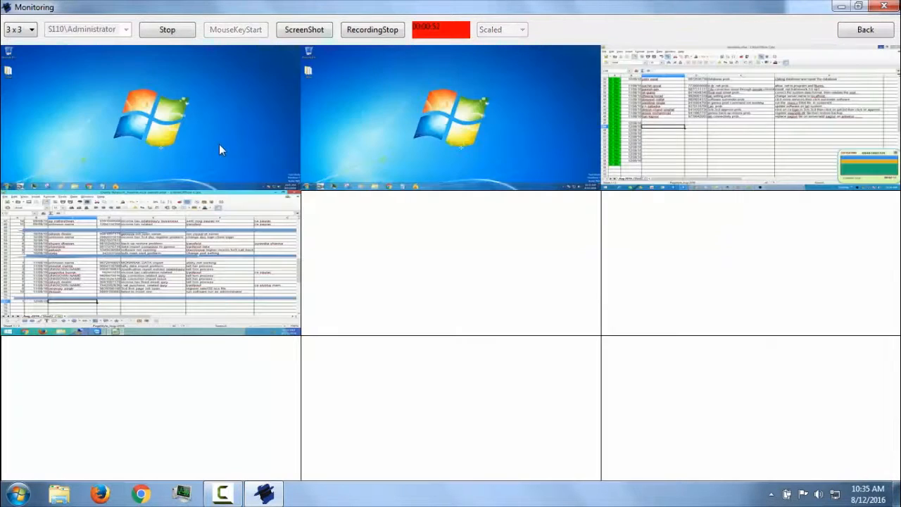
{"action": "left_click", "coordinate": [865, 31]}
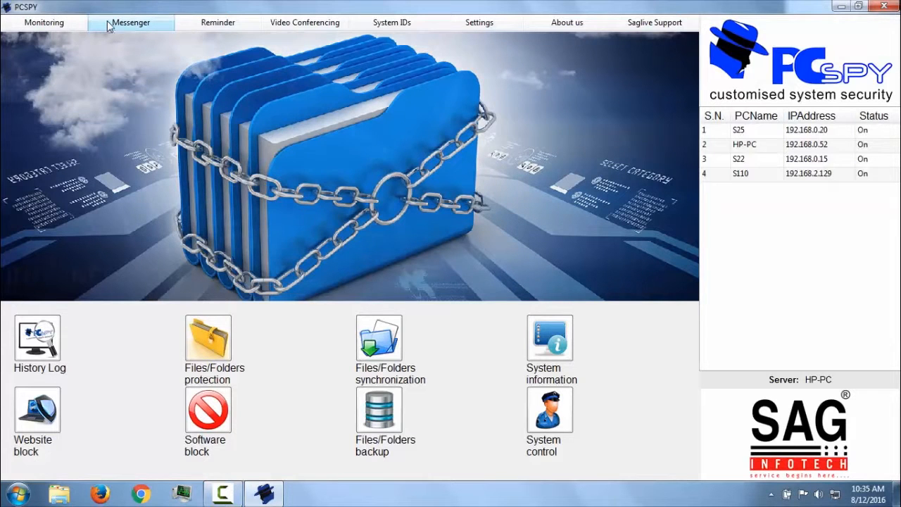
Open Messenger and select all listed PCs as recipients.
{"action": "left_click", "coordinate": [131, 24]}
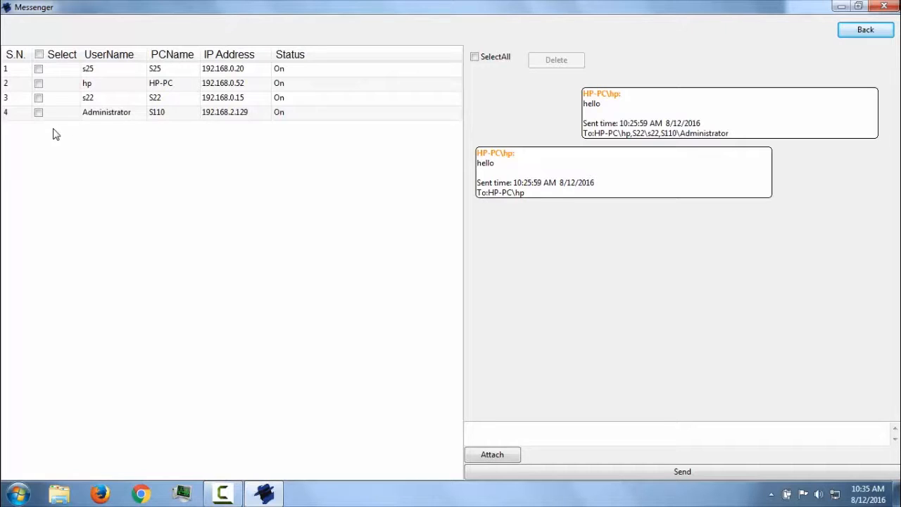
{"action": "left_click", "coordinate": [38, 113]}
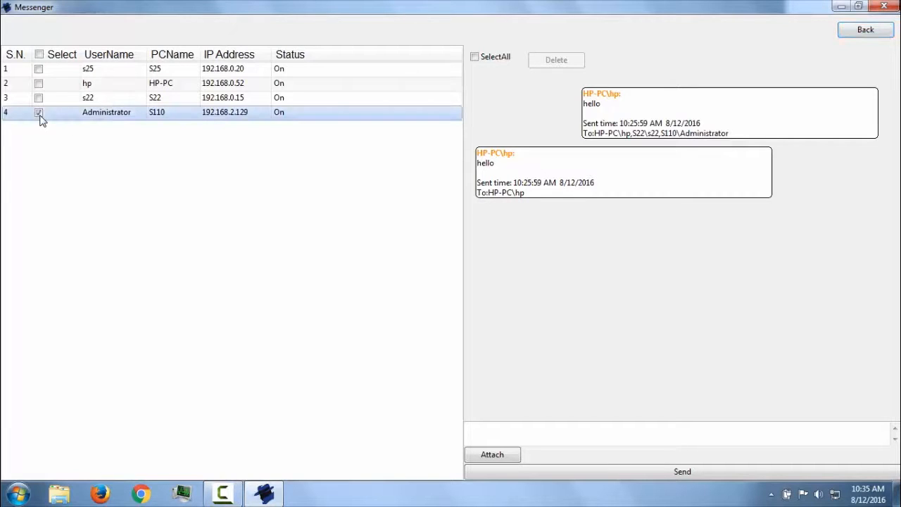
{"action": "left_click", "coordinate": [38, 98]}
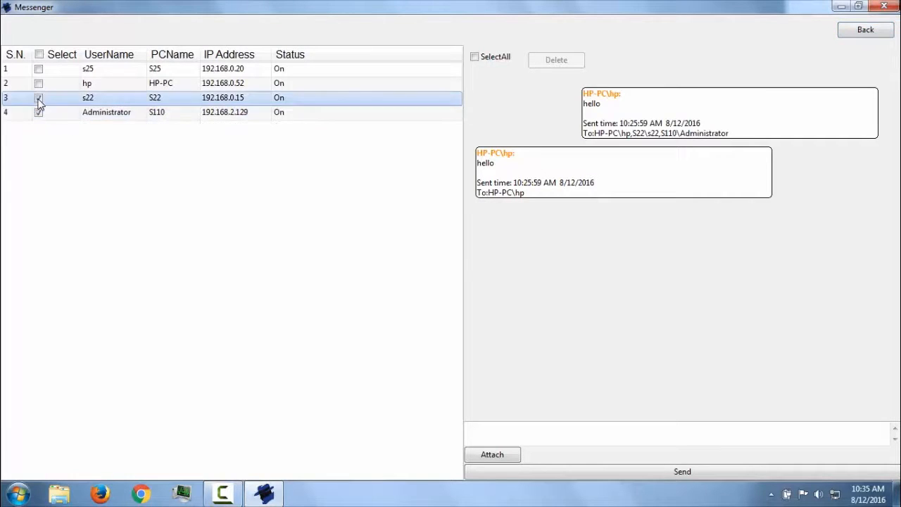
{"action": "left_click", "coordinate": [38, 69]}
{"action": "left_click", "coordinate": [39, 84]}
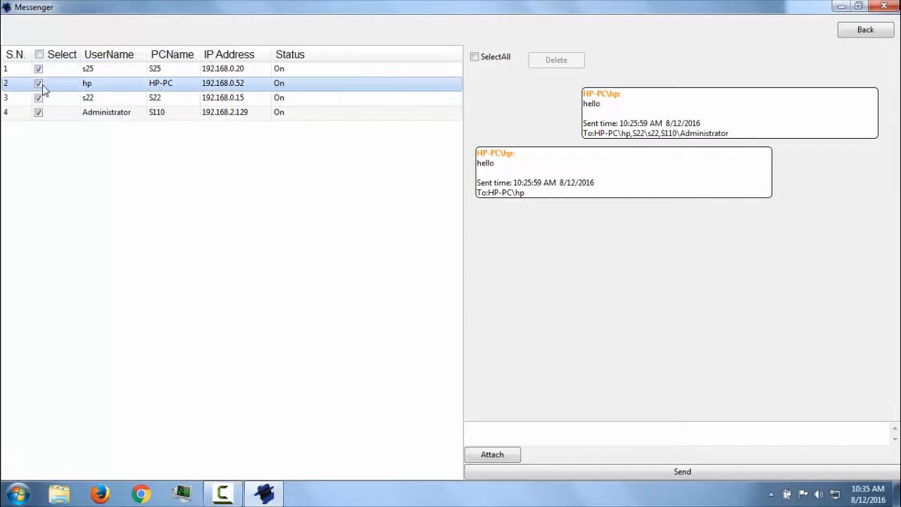
{"action": "left_click", "coordinate": [39, 54]}
Write the message "hi" and send it to all selected PCs without an attachment.
{"action": "left_click", "coordinate": [500, 427]}
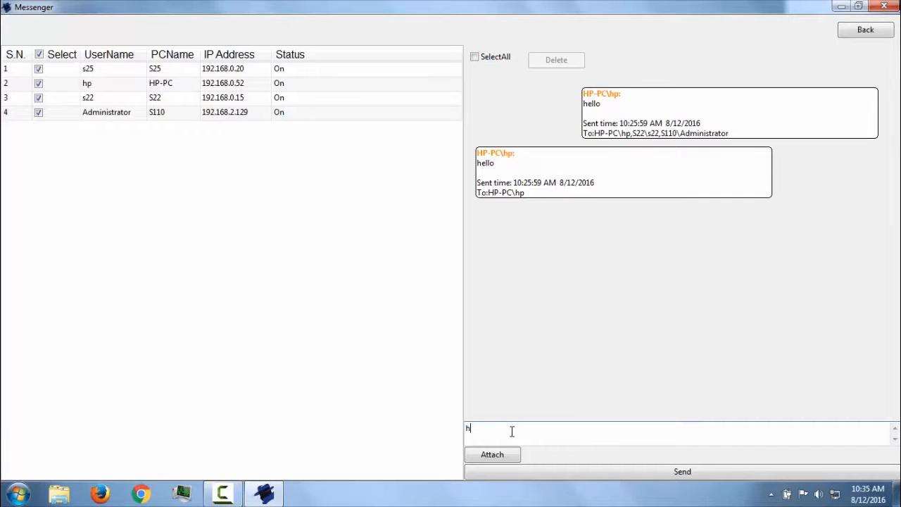
{"action": "left_click", "coordinate": [485, 455]}
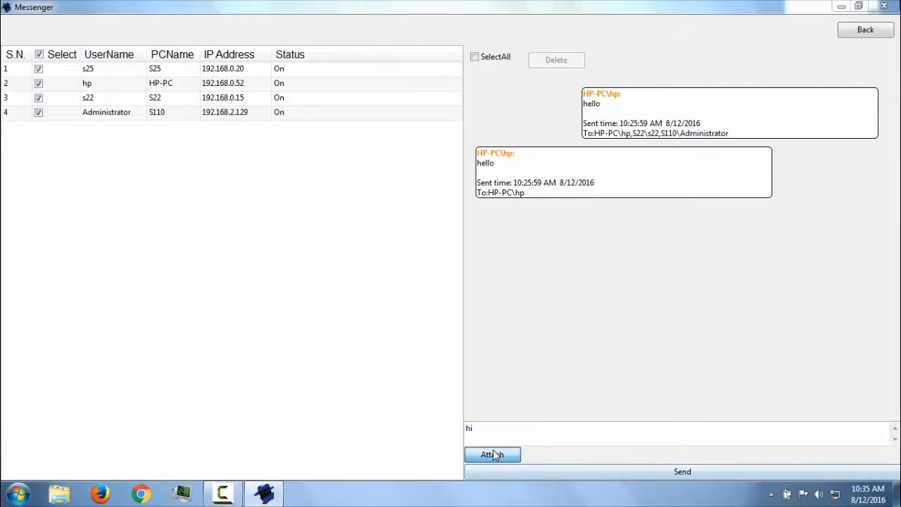
{"action": "left_click", "coordinate": [411, 314]}
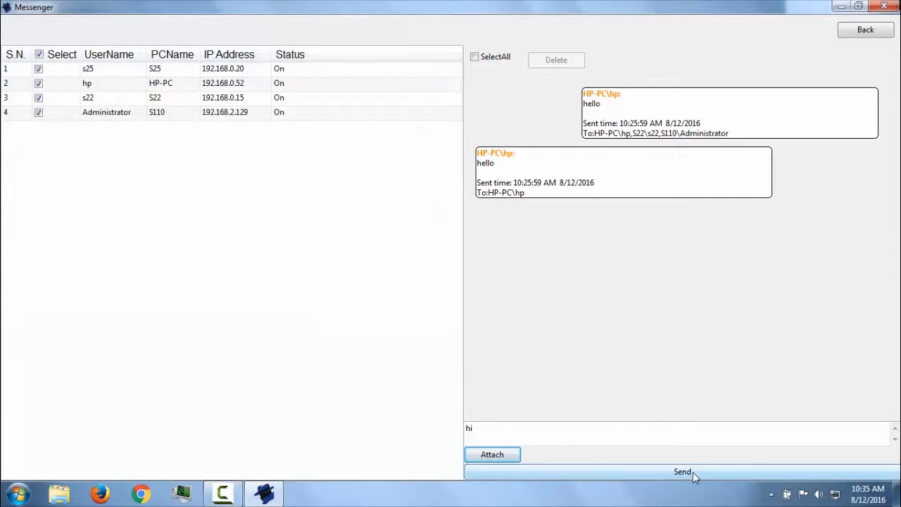
{"action": "left_click", "coordinate": [683, 472]}
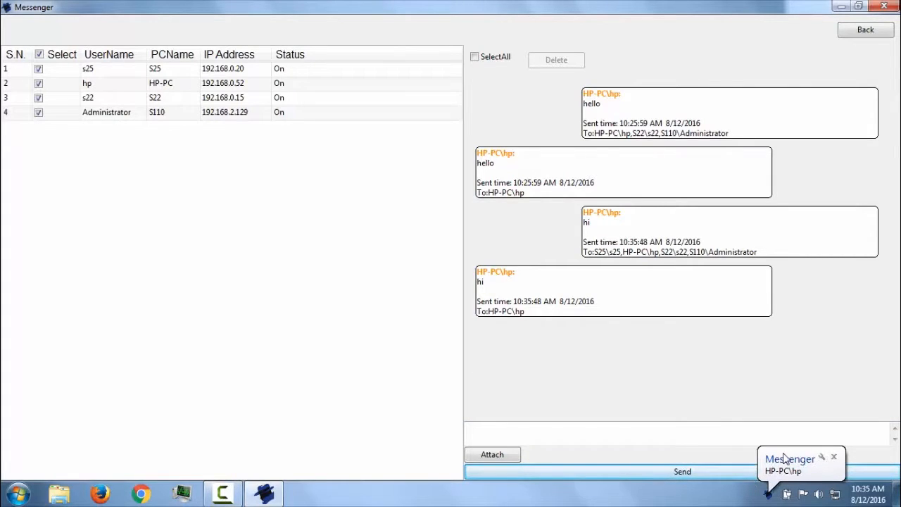
Open the new message notification, view the tray icon's available options, and go back to the main window.
{"action": "left_click", "coordinate": [785, 459]}
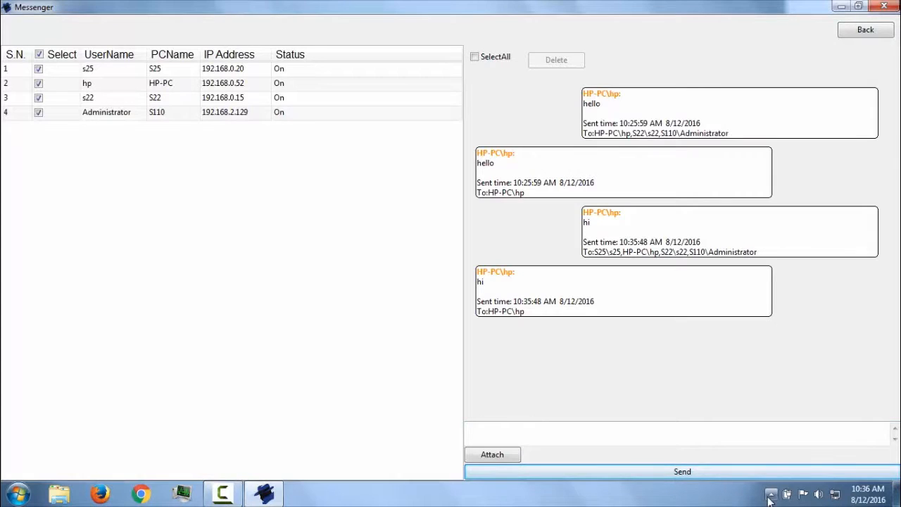
{"action": "left_click", "coordinate": [771, 495]}
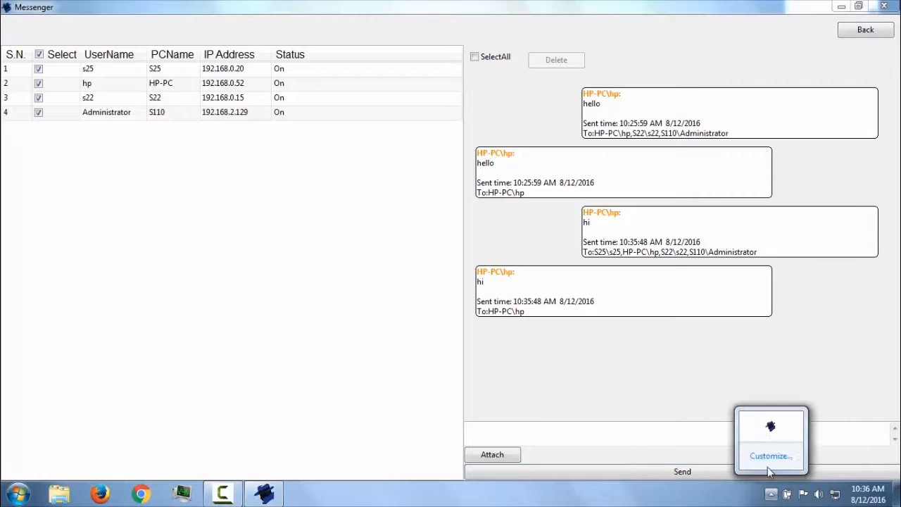
{"action": "right_click", "coordinate": [772, 430]}
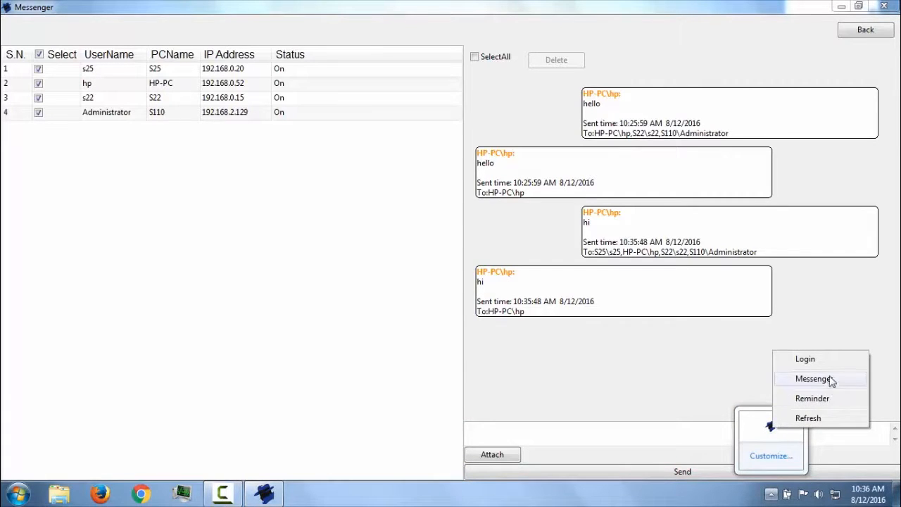
{"action": "left_click", "coordinate": [771, 430]}
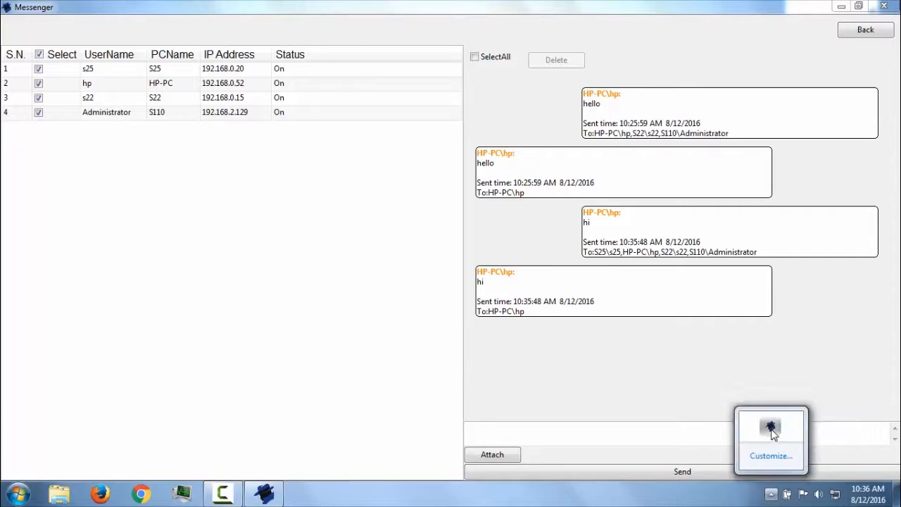
{"action": "left_click", "coordinate": [772, 496]}
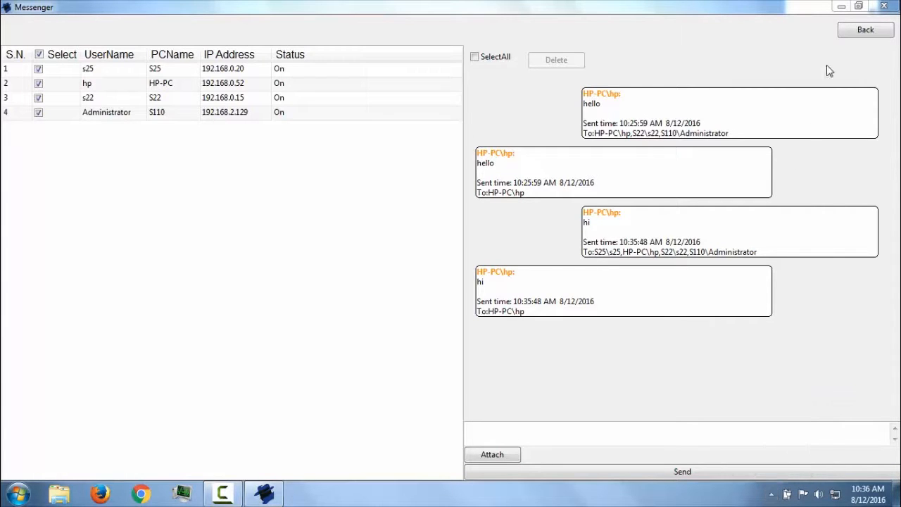
{"action": "left_click", "coordinate": [865, 30]}
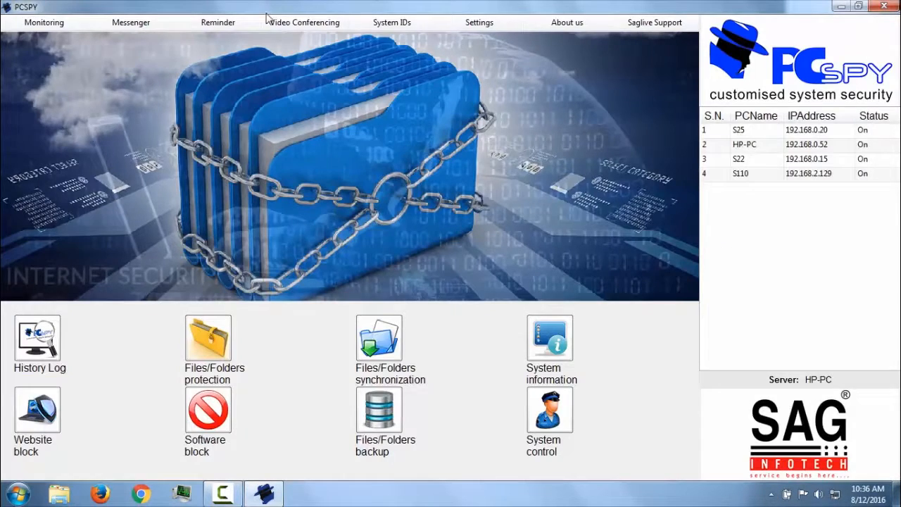
Open Reminder and select the S110 and HP-PC systems as recipients.
{"action": "left_click", "coordinate": [202, 23]}
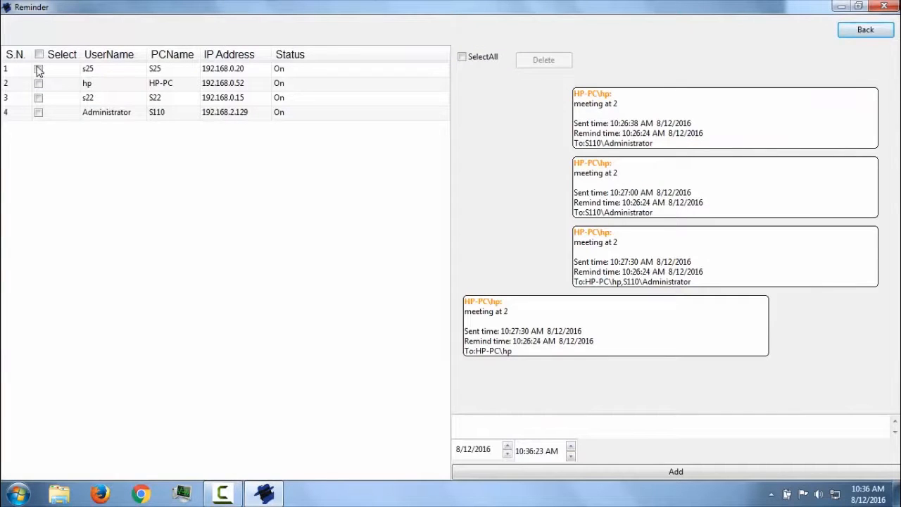
{"action": "left_click", "coordinate": [39, 115]}
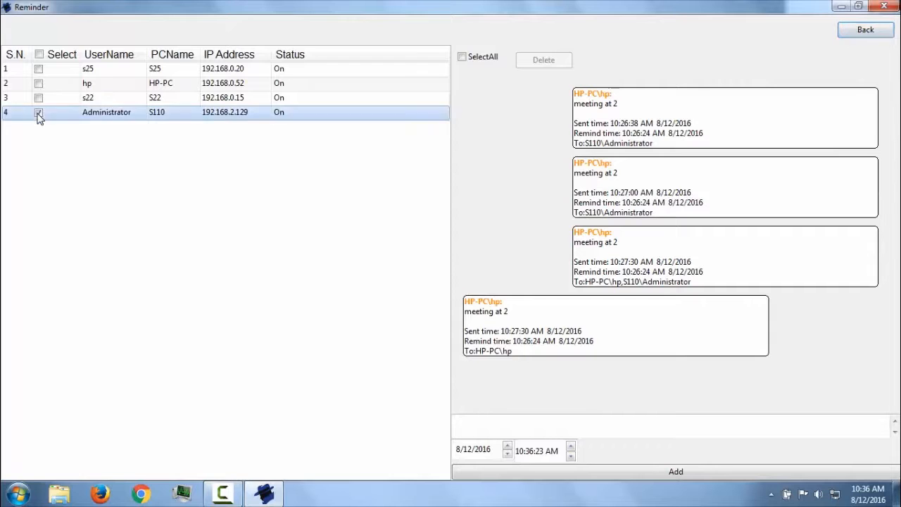
{"action": "left_click", "coordinate": [39, 85]}
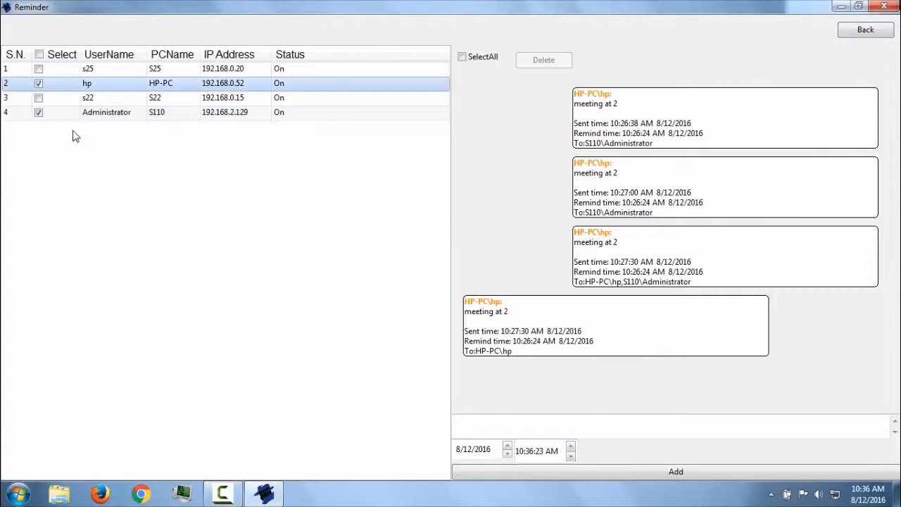
Add the reminder "event at 5pm" for the selected PCs, dismiss its pop-up, and go back to the main window.
{"action": "left_click", "coordinate": [534, 429]}
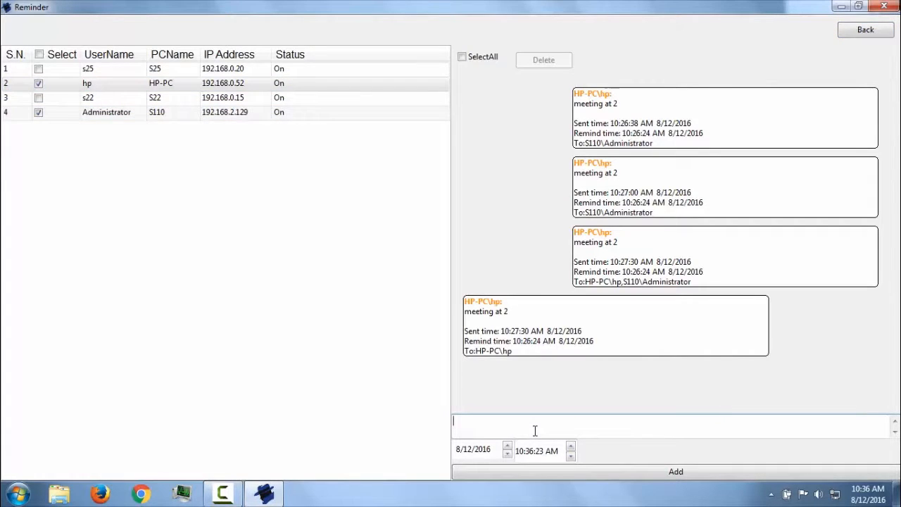
{"action": "type", "text": "event at 5pm"}
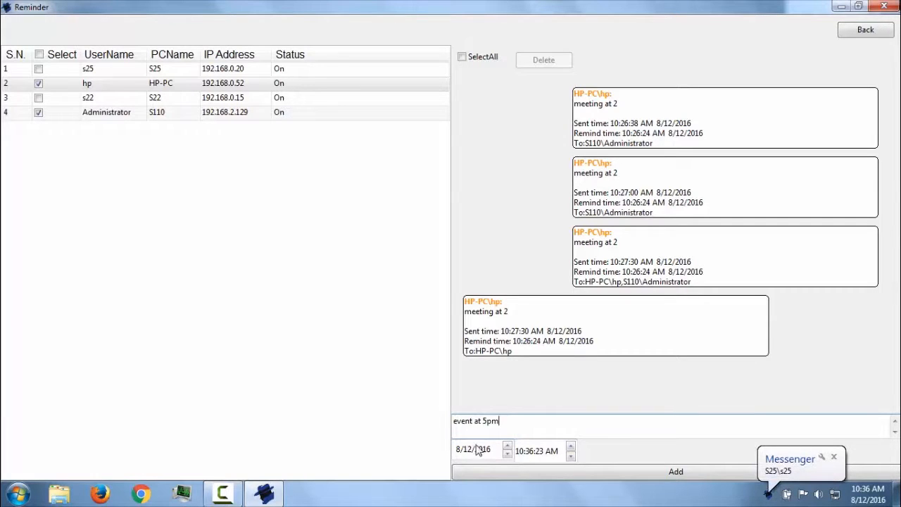
{"action": "left_click", "coordinate": [543, 471]}
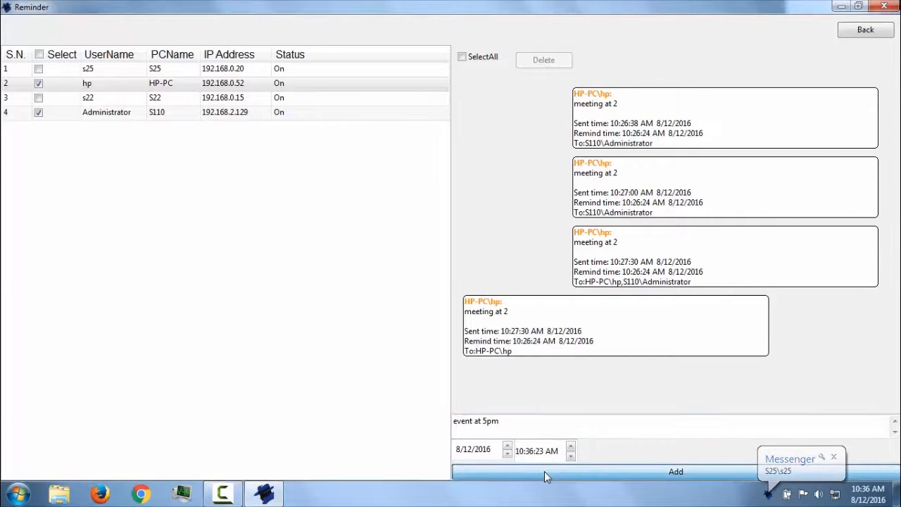
{"action": "left_click_drag", "start_coordinate": [392, 202], "coordinate": [373, 188]}
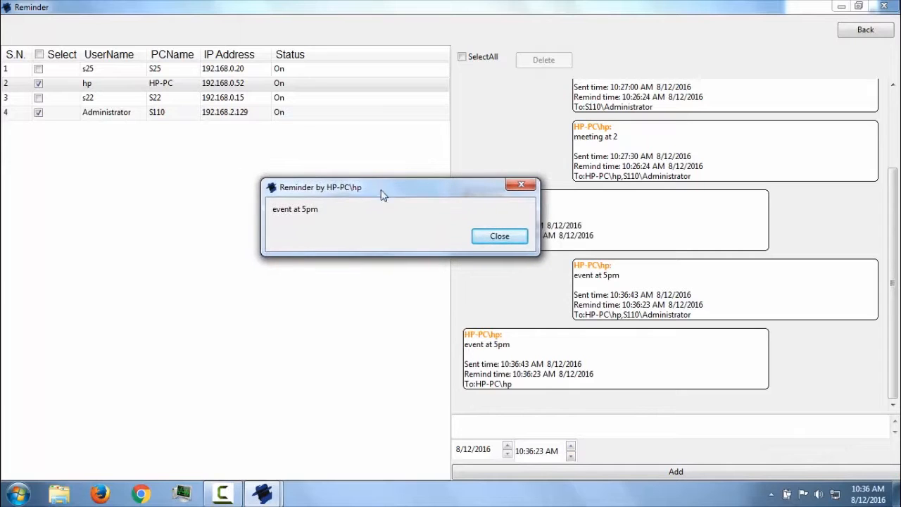
{"action": "left_click", "coordinate": [499, 237]}
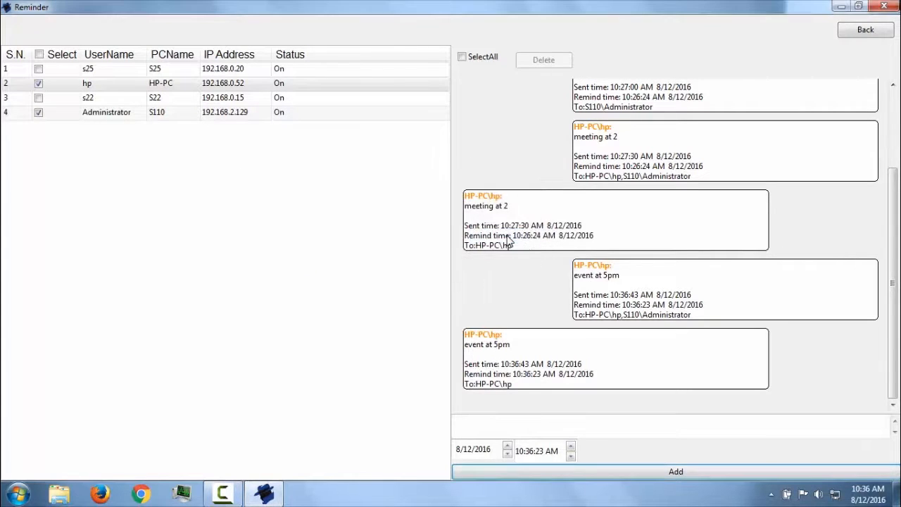
{"action": "left_click", "coordinate": [865, 30]}
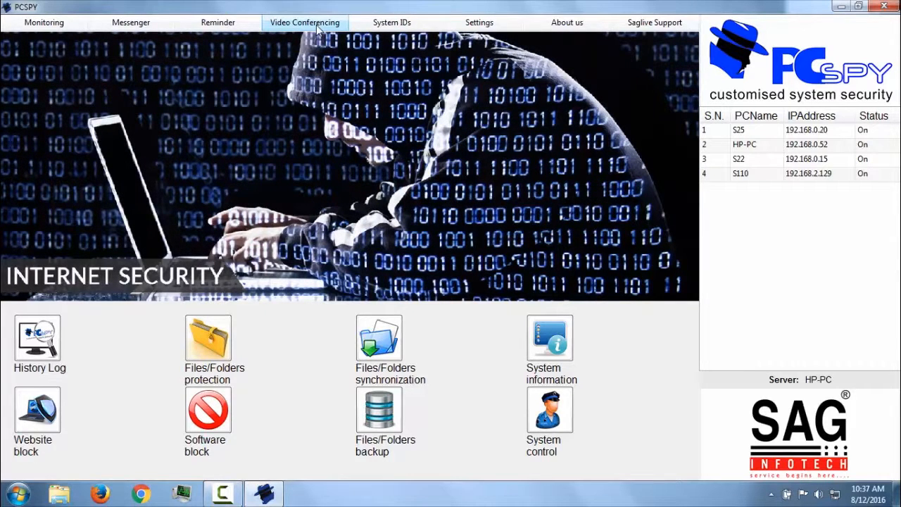
View the System IDs list and its inactive systems, then go back to the main window.
{"action": "left_click", "coordinate": [404, 26]}
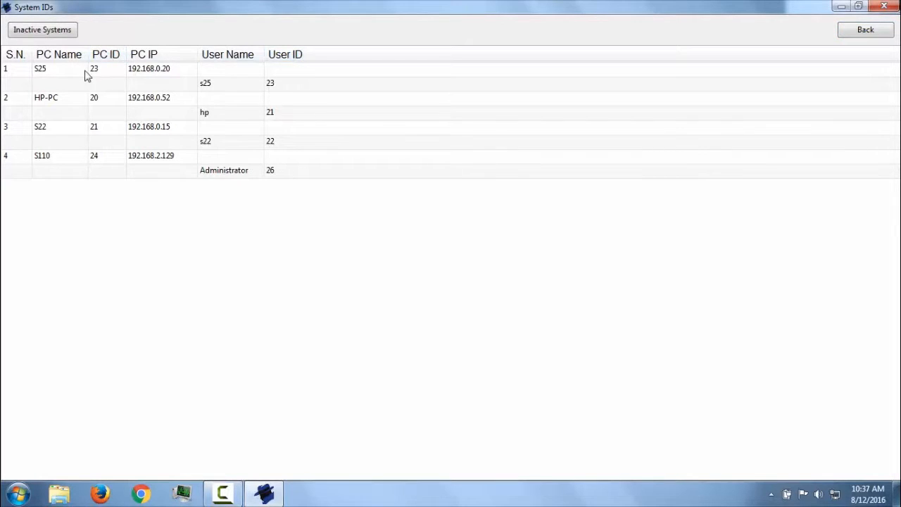
{"action": "left_click", "coordinate": [61, 35]}
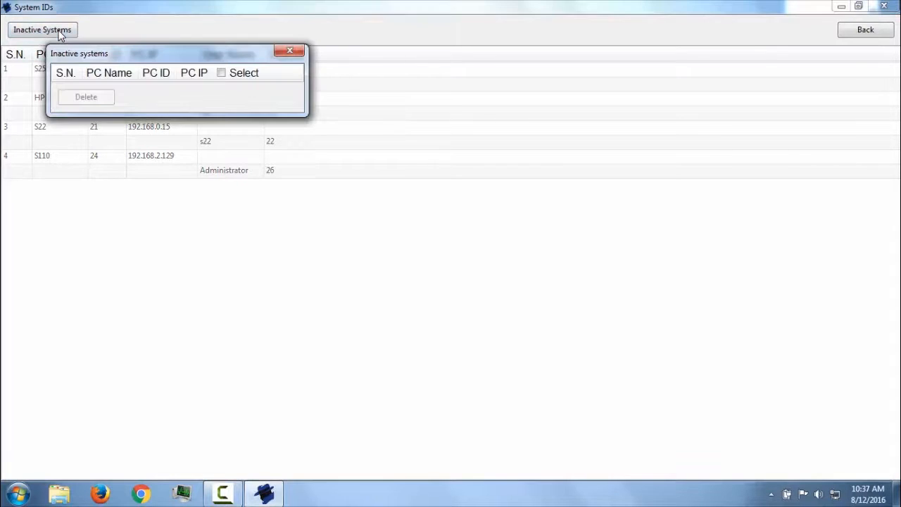
{"action": "left_click", "coordinate": [287, 51]}
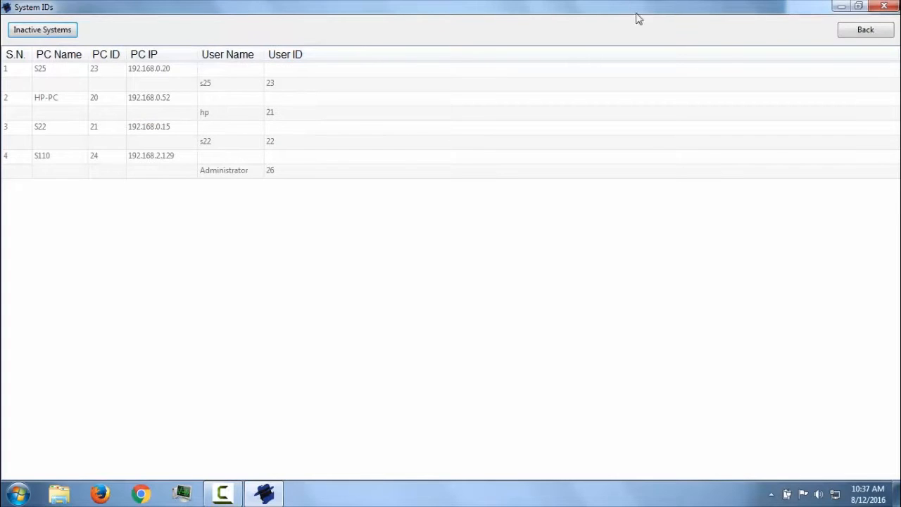
{"action": "left_click", "coordinate": [873, 37]}
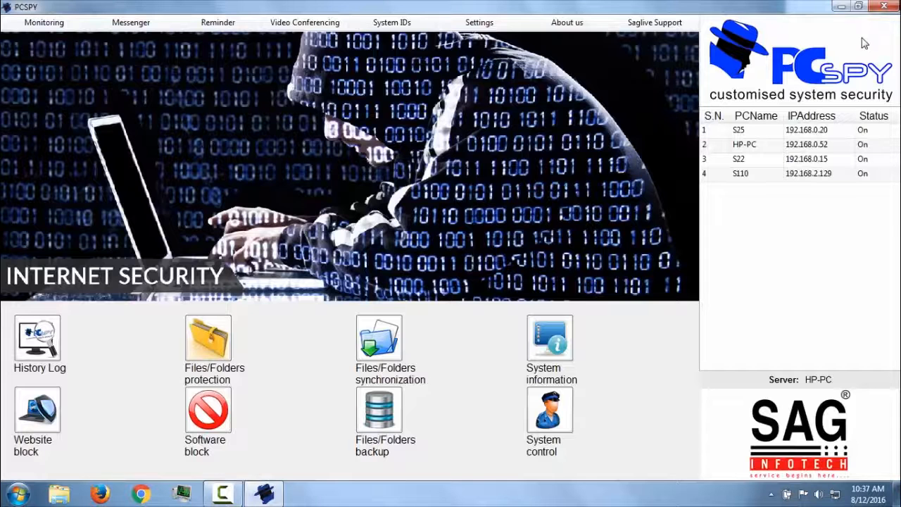
Unlock the program settings for editing, highlight the recording location path, save the settings, and close them.
{"action": "left_click", "coordinate": [467, 26]}
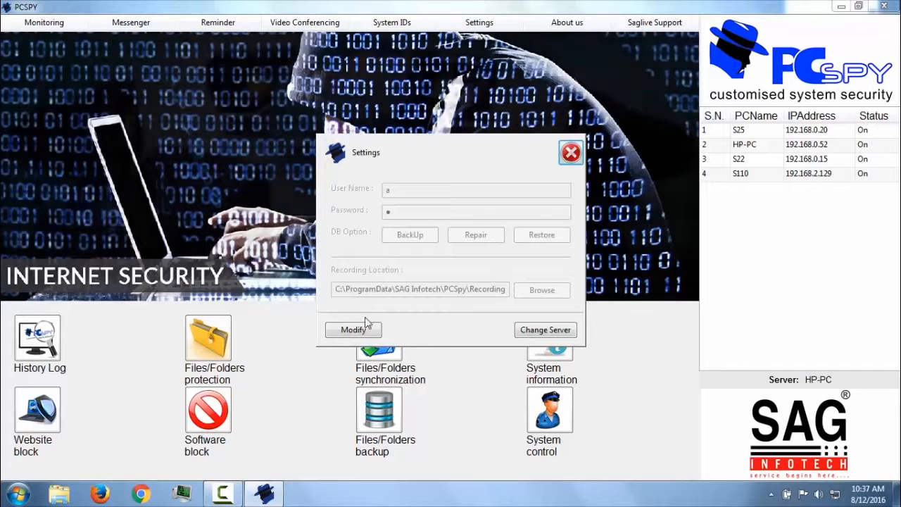
{"action": "left_click", "coordinate": [354, 331]}
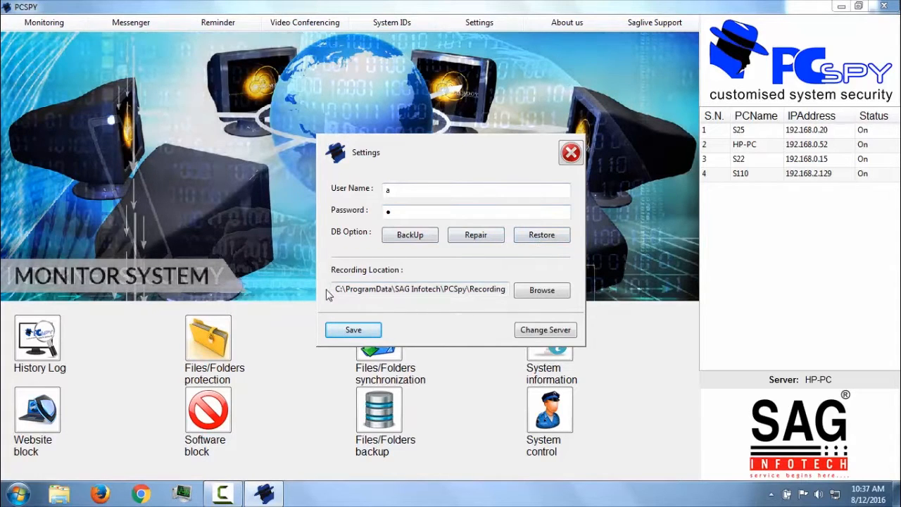
{"action": "left_click_drag", "start_coordinate": [337, 288], "coordinate": [507, 288]}
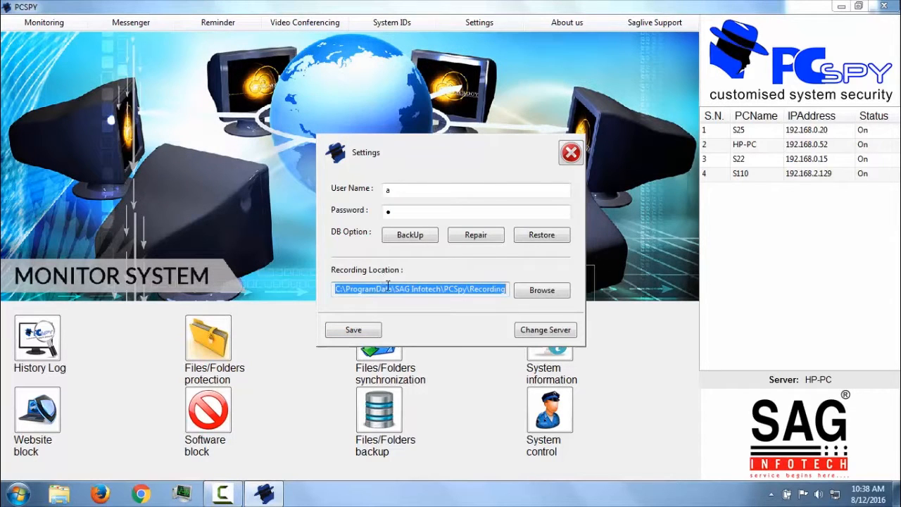
{"action": "left_click", "coordinate": [363, 332]}
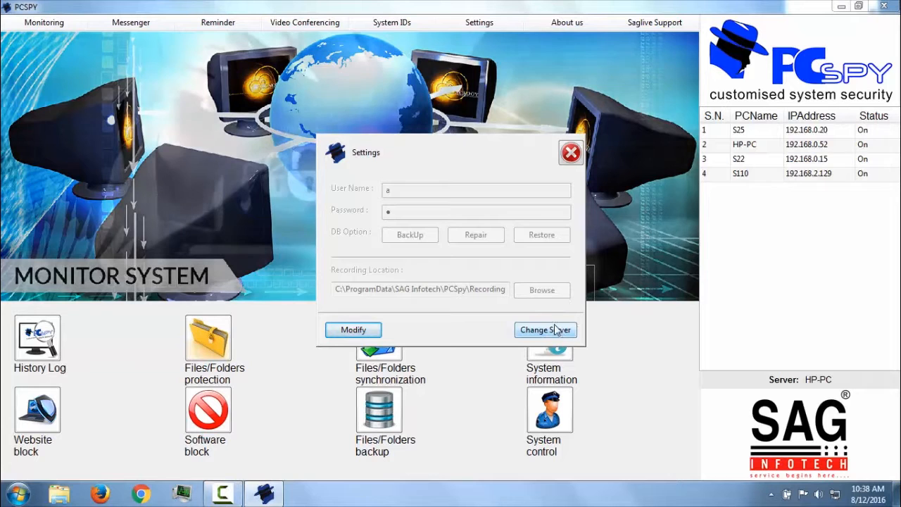
{"action": "left_click", "coordinate": [570, 153]}
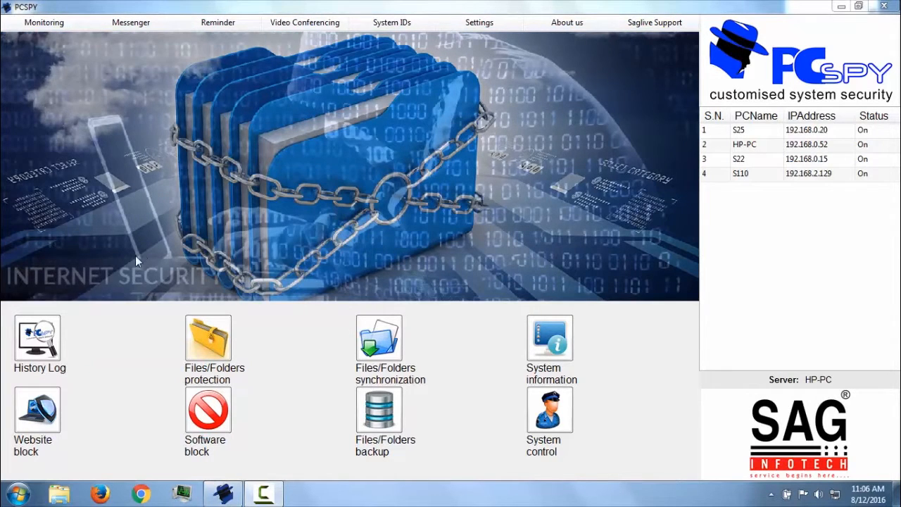
Open the History Log and retrieve the web log by PC for HP-PC, with start and end date 8/12/2016.
{"action": "left_click", "coordinate": [39, 341]}
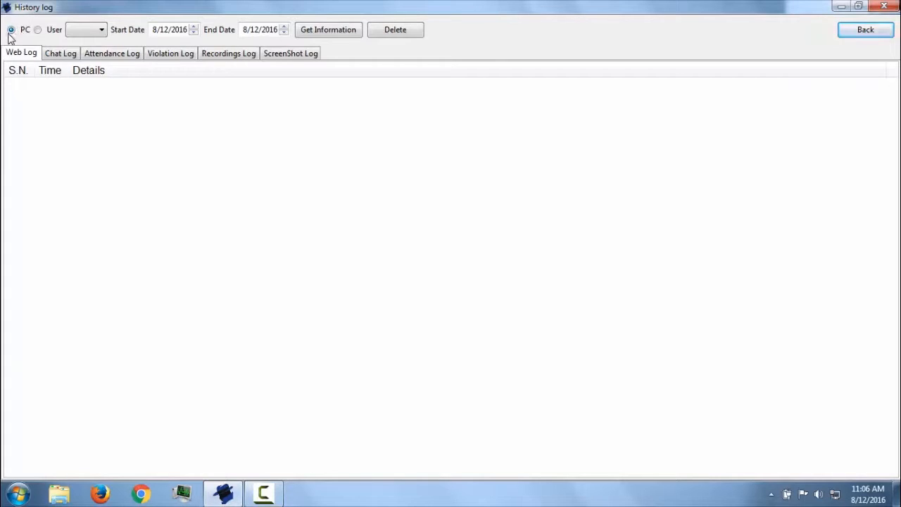
{"action": "left_click", "coordinate": [38, 30]}
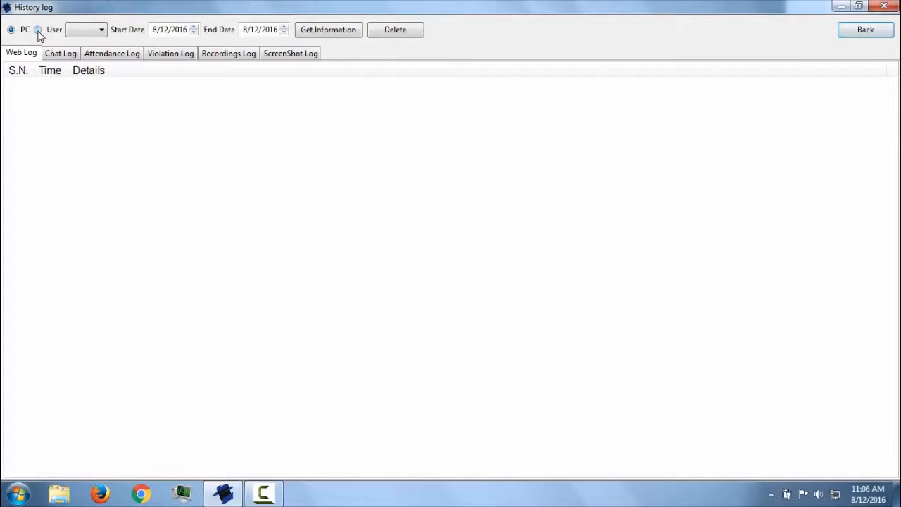
{"action": "left_click", "coordinate": [89, 32]}
{"action": "left_click", "coordinate": [89, 33]}
{"action": "left_click", "coordinate": [11, 30]}
{"action": "left_click", "coordinate": [85, 33]}
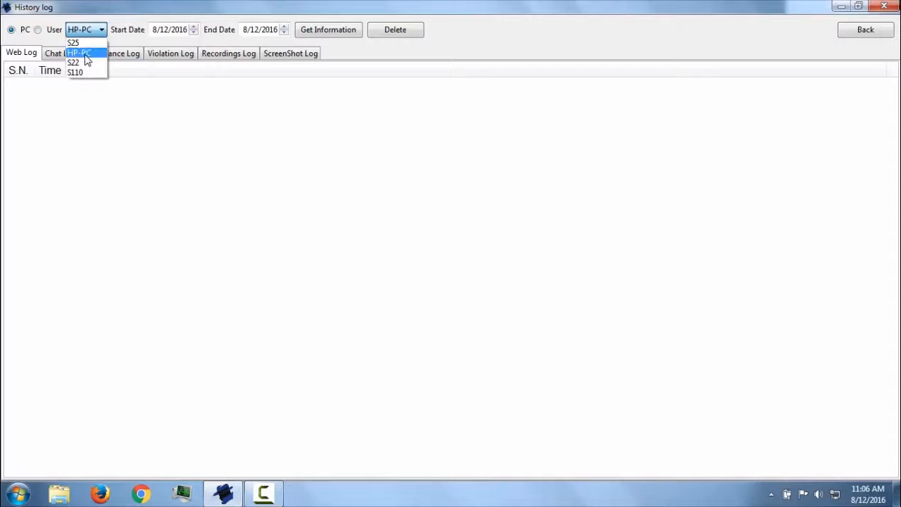
{"action": "left_click", "coordinate": [85, 54]}
{"action": "left_click", "coordinate": [314, 33]}
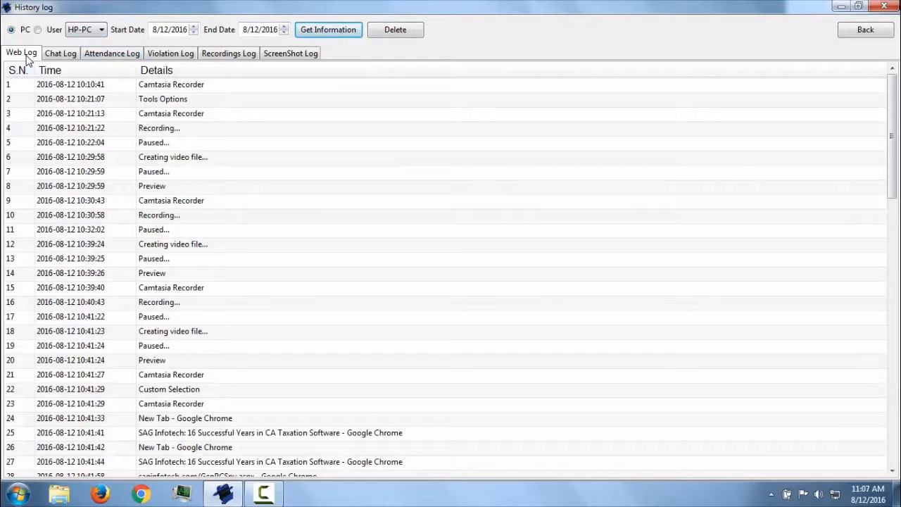
{"action": "left_click", "coordinate": [46, 172]}
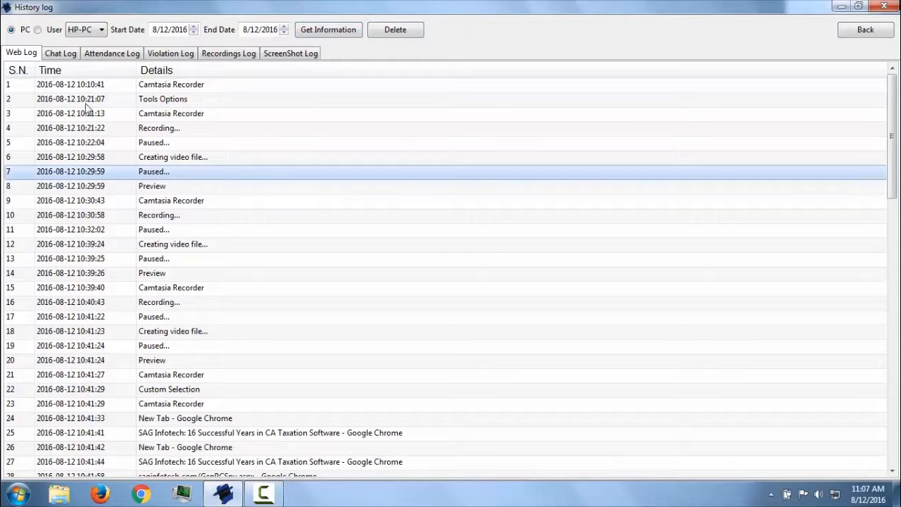
Retrieve the chat log and the attendance log for HP-PC.
{"action": "left_click", "coordinate": [67, 55]}
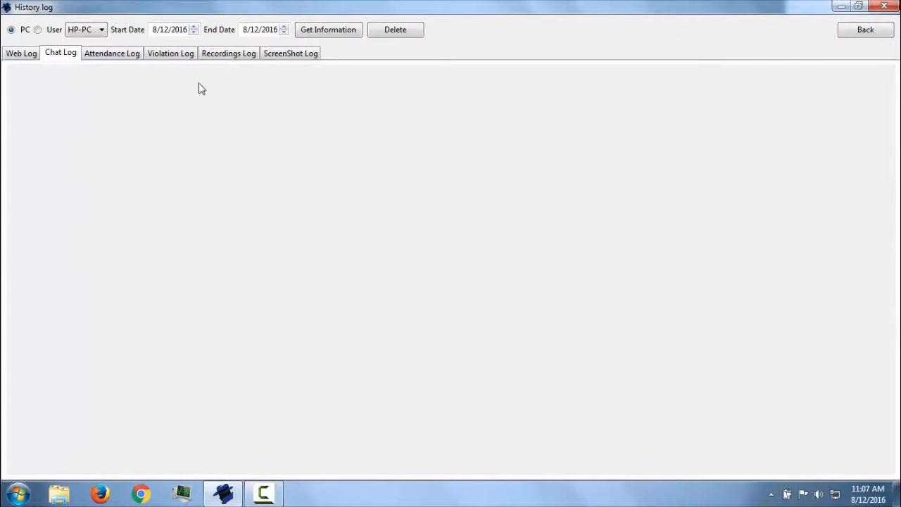
{"action": "left_click", "coordinate": [328, 33]}
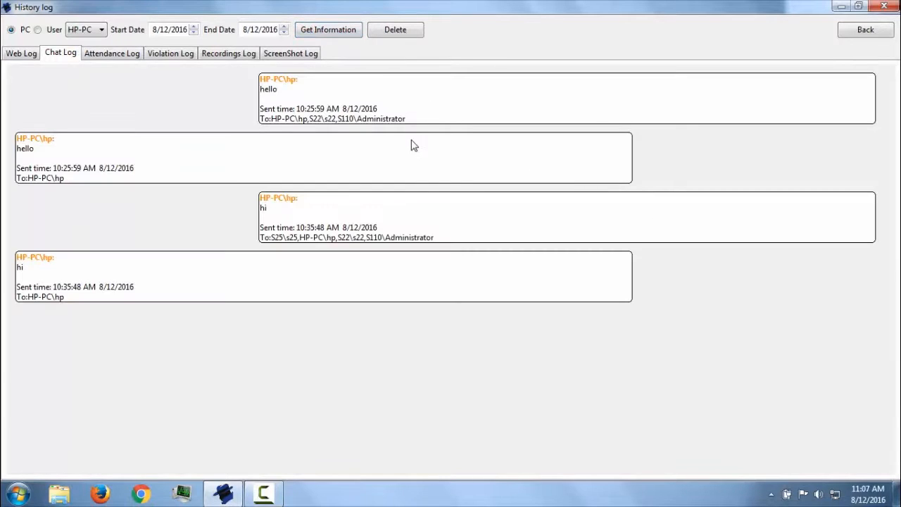
{"action": "left_click", "coordinate": [108, 56]}
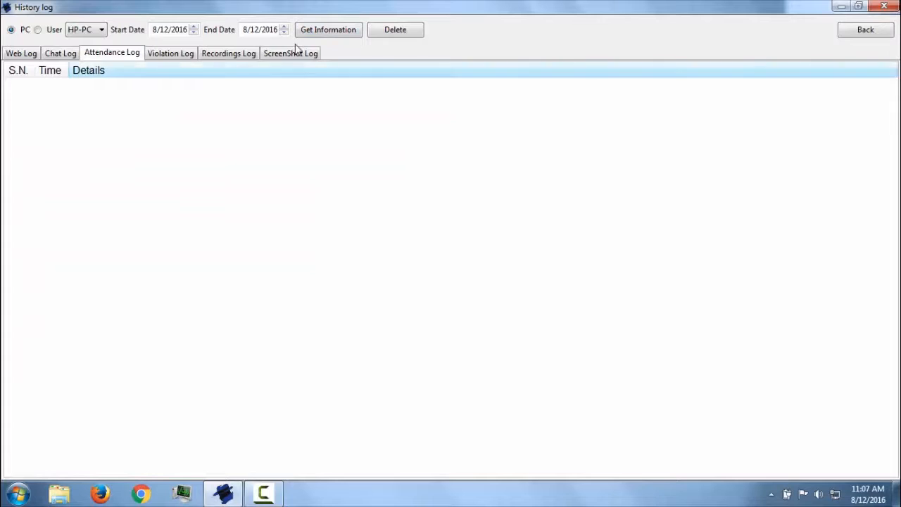
{"action": "left_click", "coordinate": [341, 33]}
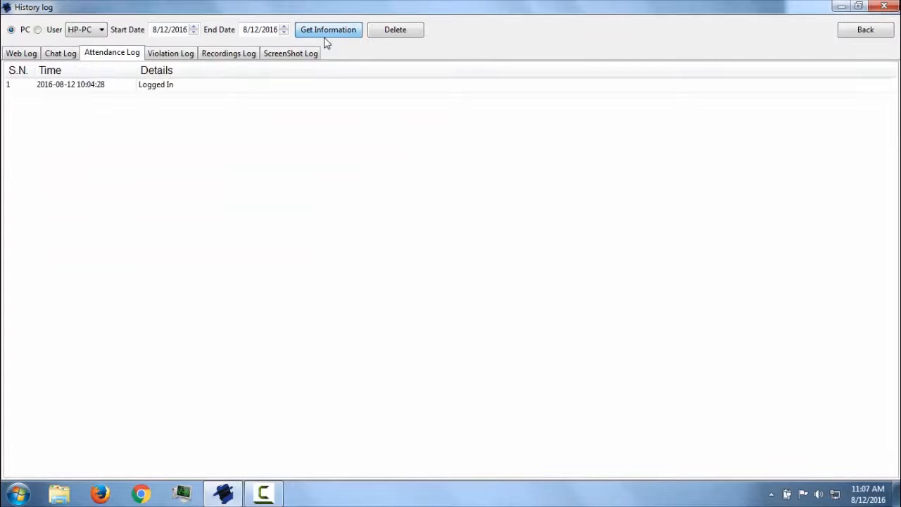
{"action": "left_click", "coordinate": [65, 86]}
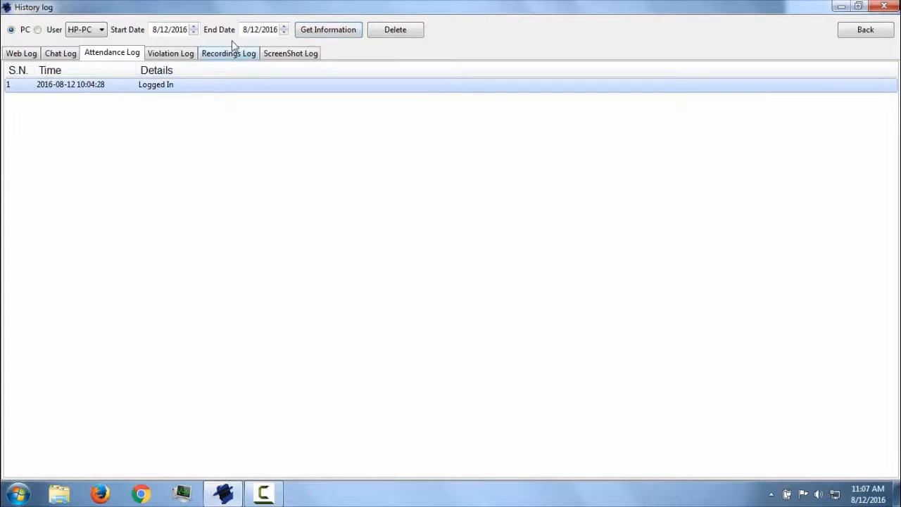
View the violation log, then retrieve the recordings log for HP-PC and check its list of recordings.
{"action": "left_click", "coordinate": [173, 60]}
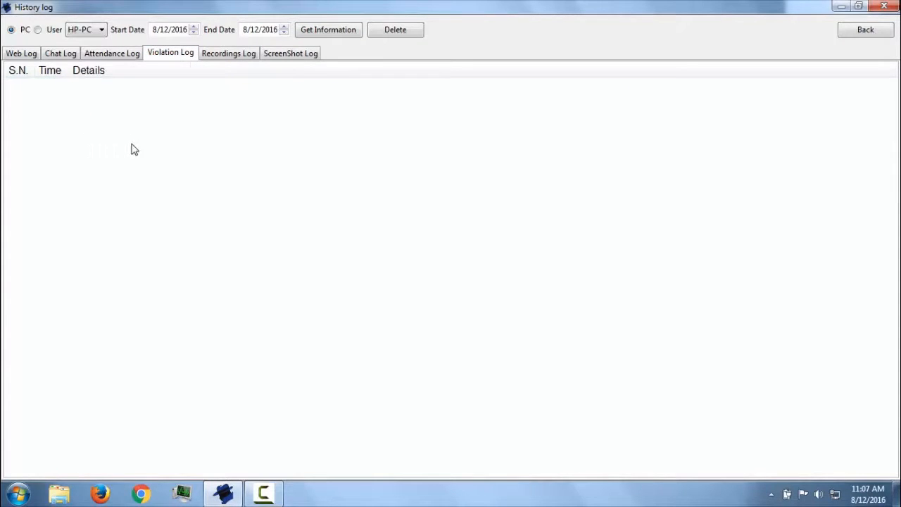
{"action": "left_click", "coordinate": [224, 56]}
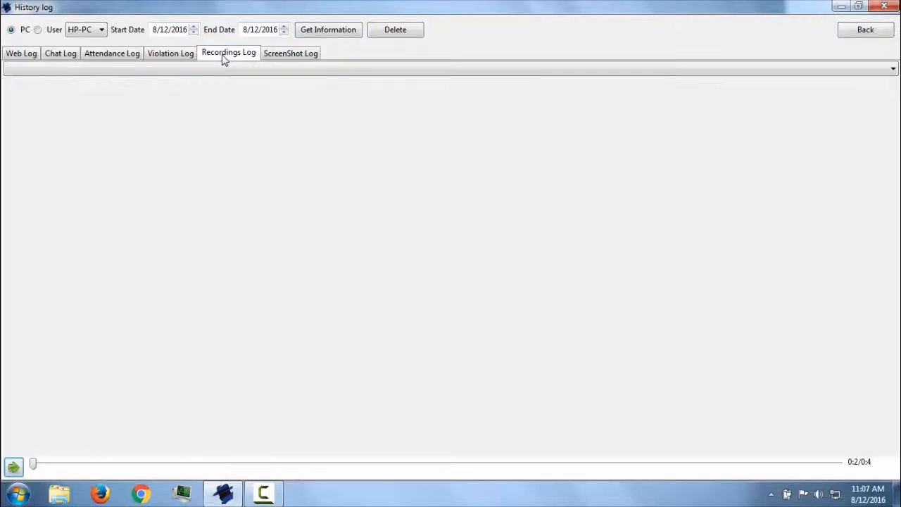
{"action": "left_click", "coordinate": [328, 31]}
{"action": "left_click", "coordinate": [141, 69]}
{"action": "left_click", "coordinate": [140, 69]}
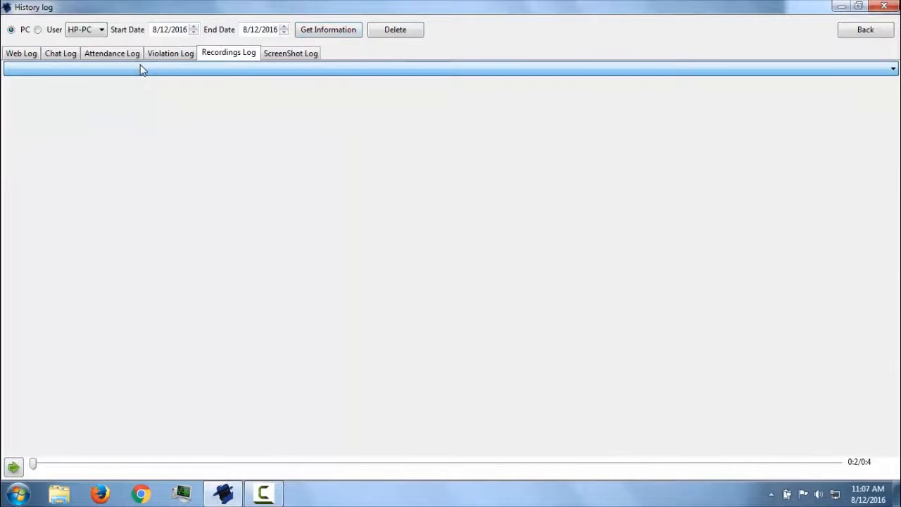
Retrieve the recordings log for PC S110 and play the recording 24.26.2016-08-12_10_24_28.wmv.
{"action": "left_click", "coordinate": [88, 30]}
{"action": "left_click", "coordinate": [79, 72]}
{"action": "left_click", "coordinate": [326, 32]}
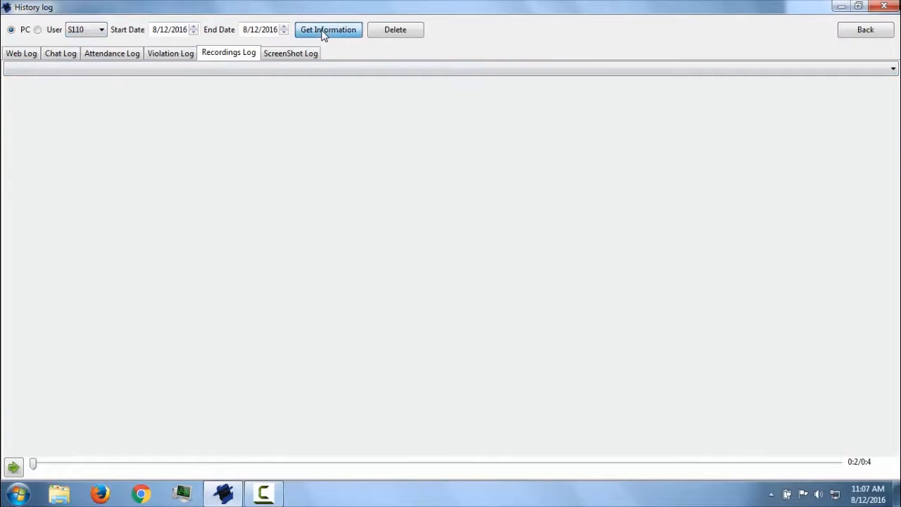
{"action": "left_click", "coordinate": [217, 69]}
{"action": "left_click", "coordinate": [102, 82]}
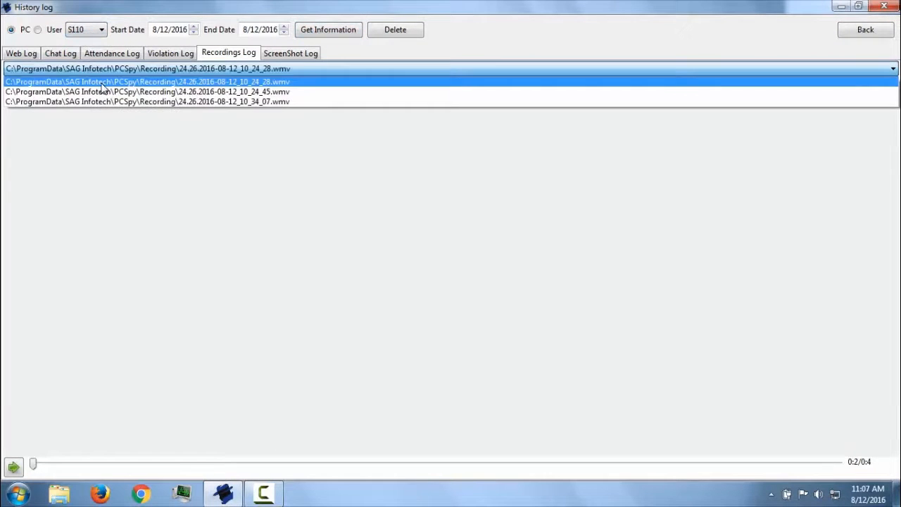
{"action": "left_click", "coordinate": [13, 467]}
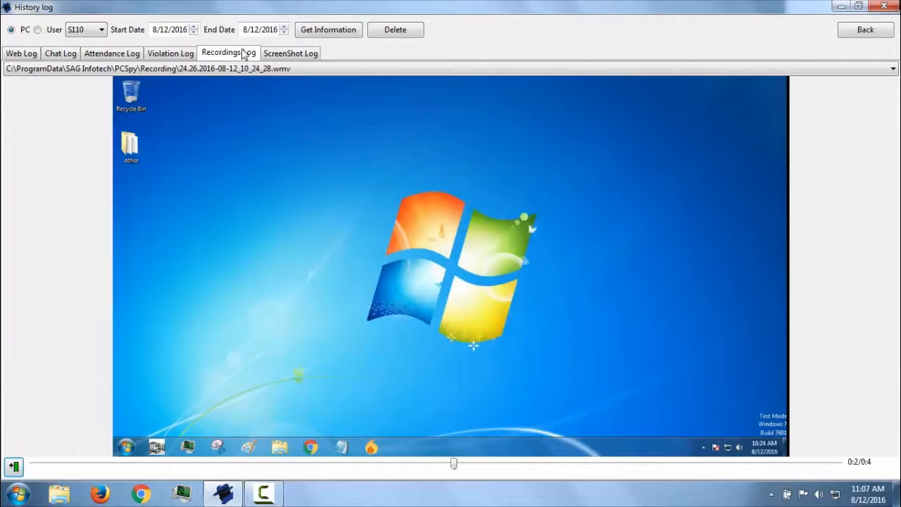
Retrieve the screenshot log for S110, select the first screenshot, and go back to the main window.
{"action": "left_click", "coordinate": [273, 60]}
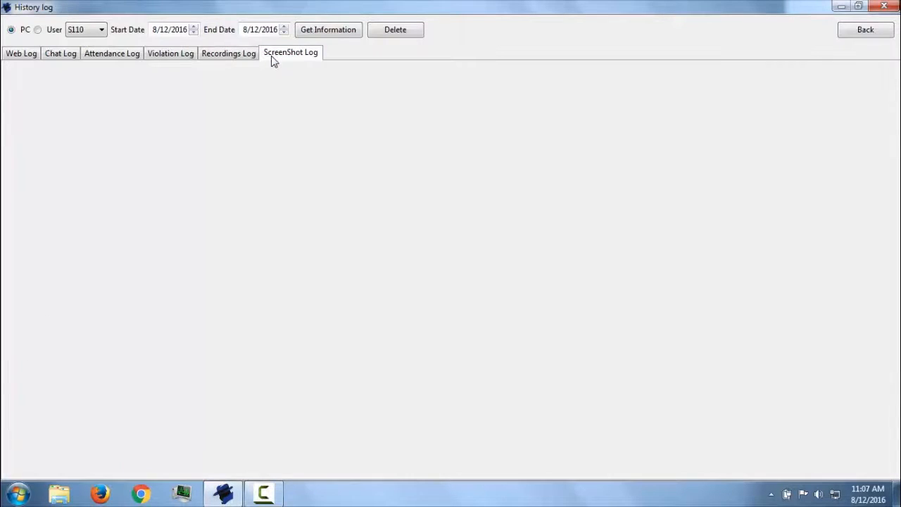
{"action": "left_click", "coordinate": [334, 34]}
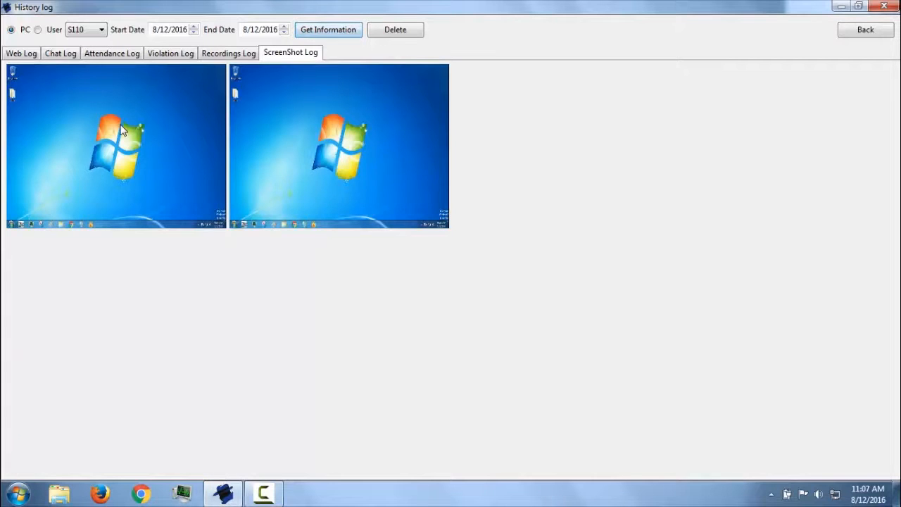
{"action": "left_click", "coordinate": [120, 130]}
{"action": "left_click", "coordinate": [120, 128]}
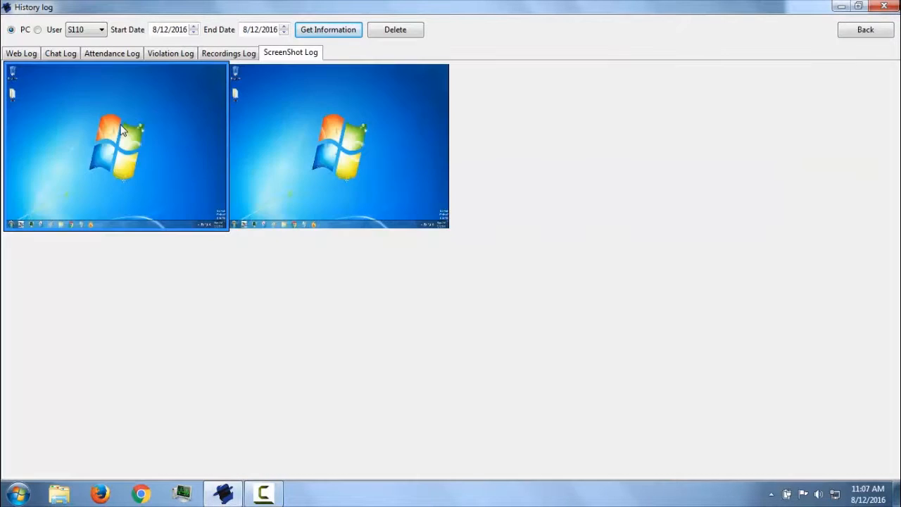
{"action": "left_click", "coordinate": [854, 31]}
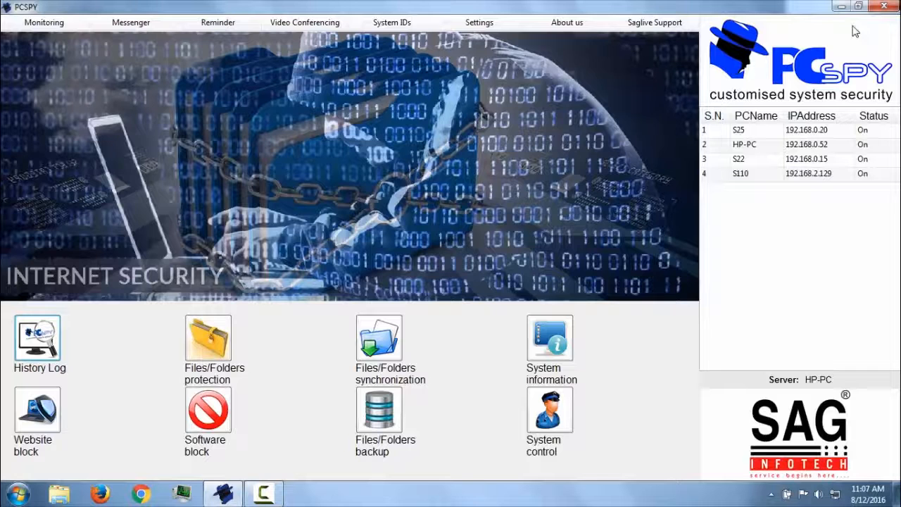
Open file and folder protection for HP-PC in edit mode and add the folder D:\System Volume Information.
{"action": "left_click", "coordinate": [209, 339]}
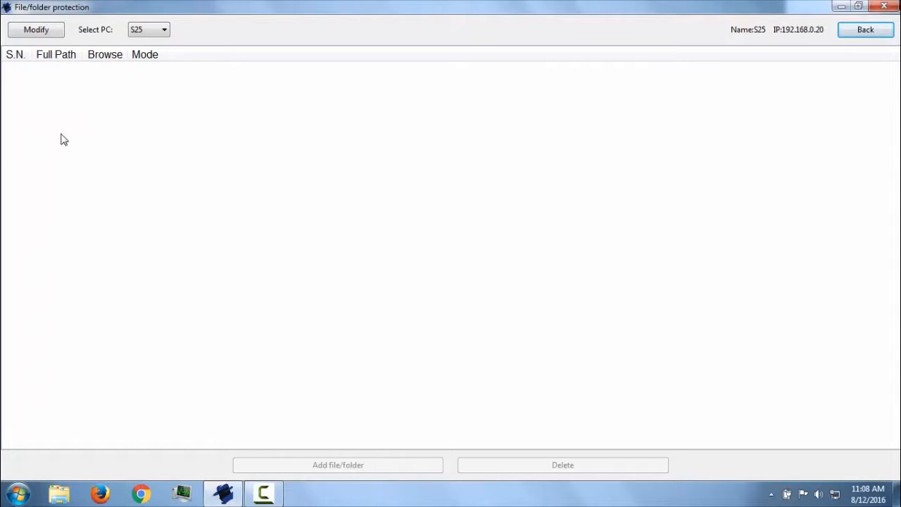
{"action": "left_click", "coordinate": [147, 36]}
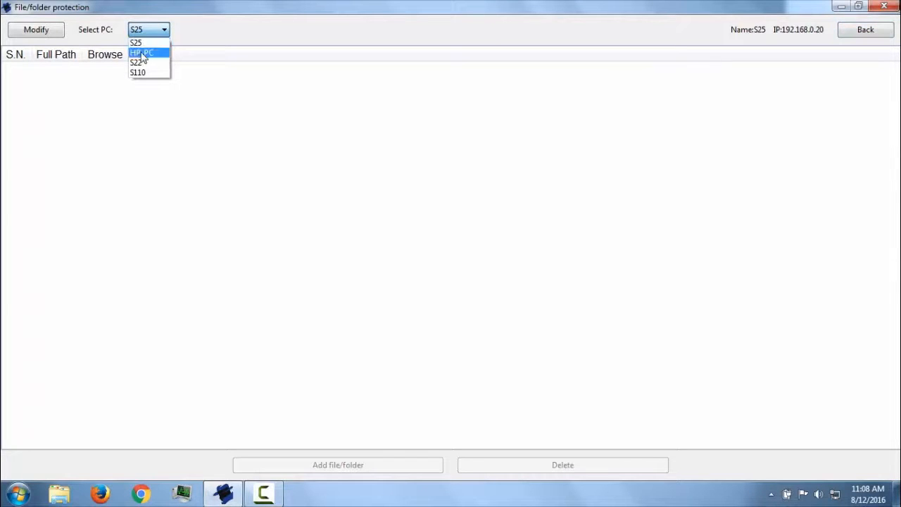
{"action": "left_click", "coordinate": [147, 54]}
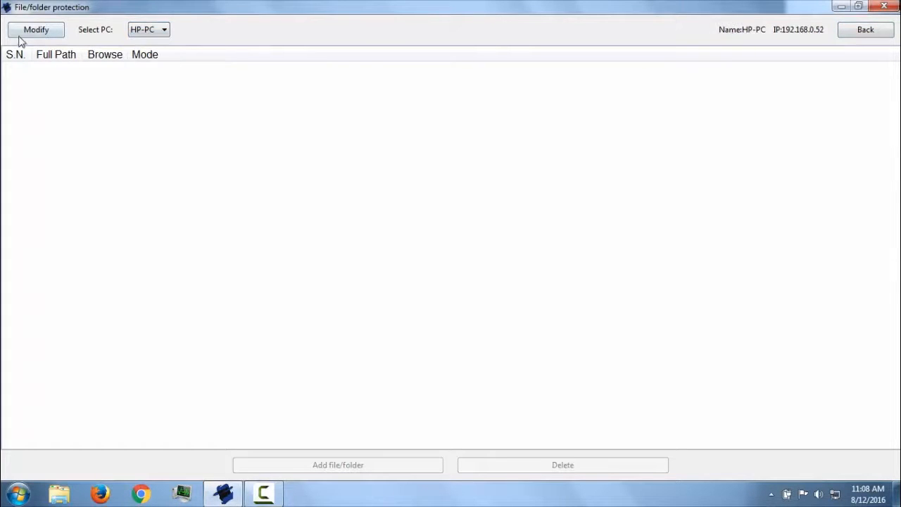
{"action": "left_click", "coordinate": [44, 30]}
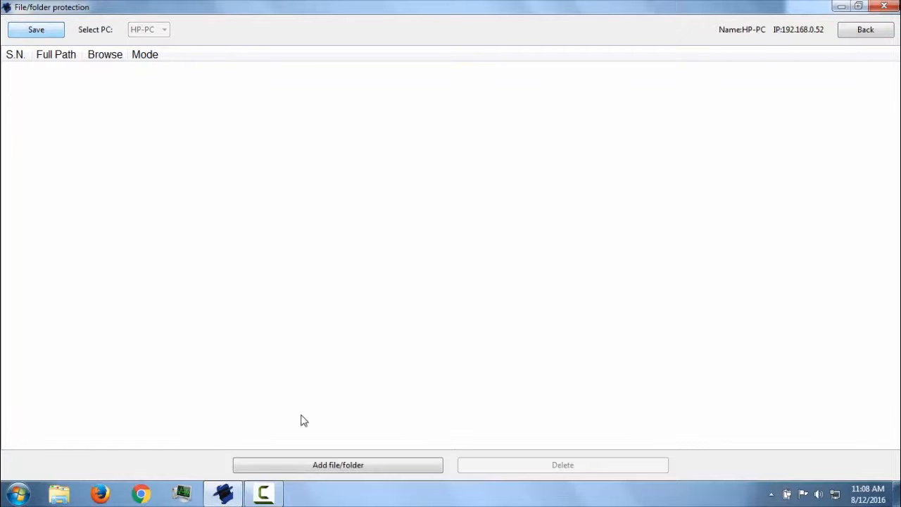
{"action": "left_click", "coordinate": [334, 465]}
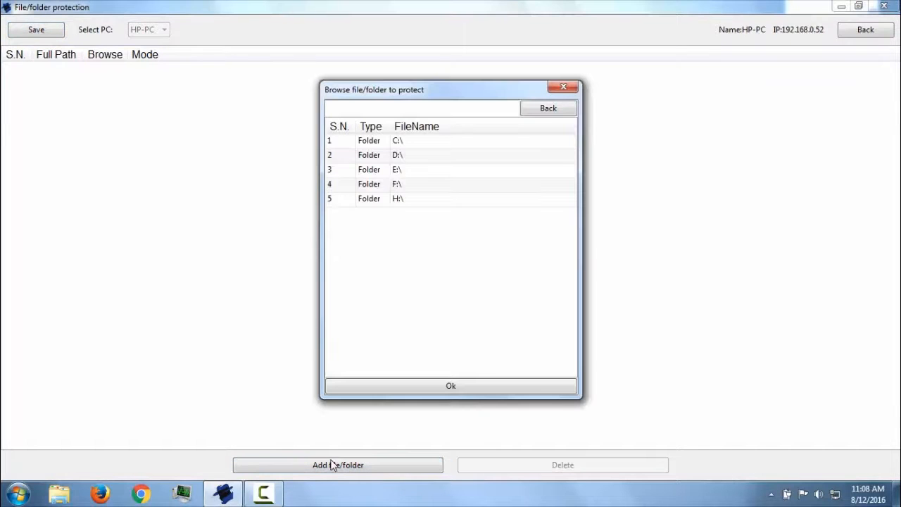
{"action": "double_click", "coordinate": [398, 156]}
{"action": "left_click", "coordinate": [398, 156]}
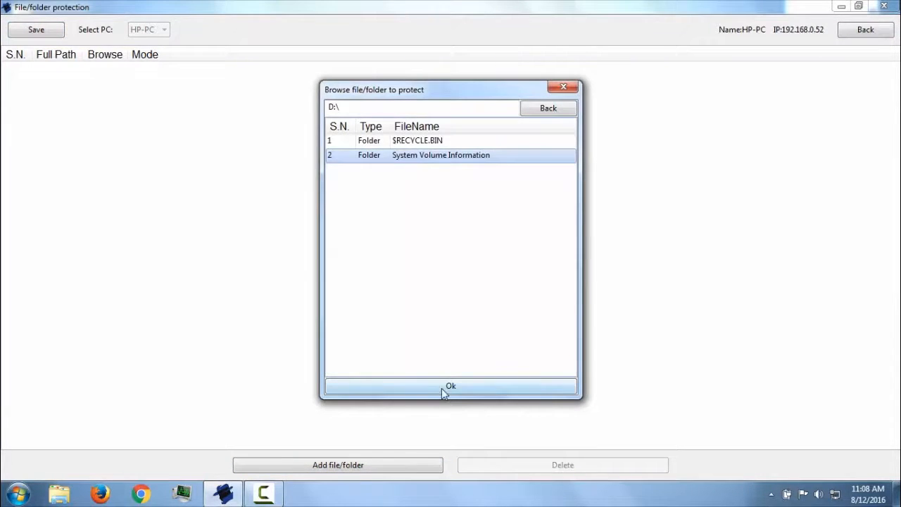
{"action": "left_click", "coordinate": [448, 388]}
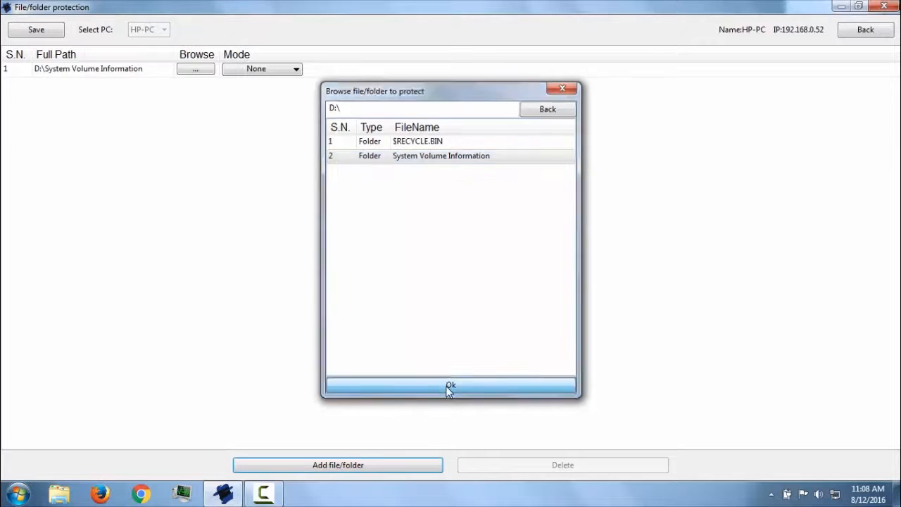
Set the protection mode of D:\System Volume Information to Stop Access and save the protection list.
{"action": "left_click", "coordinate": [254, 71]}
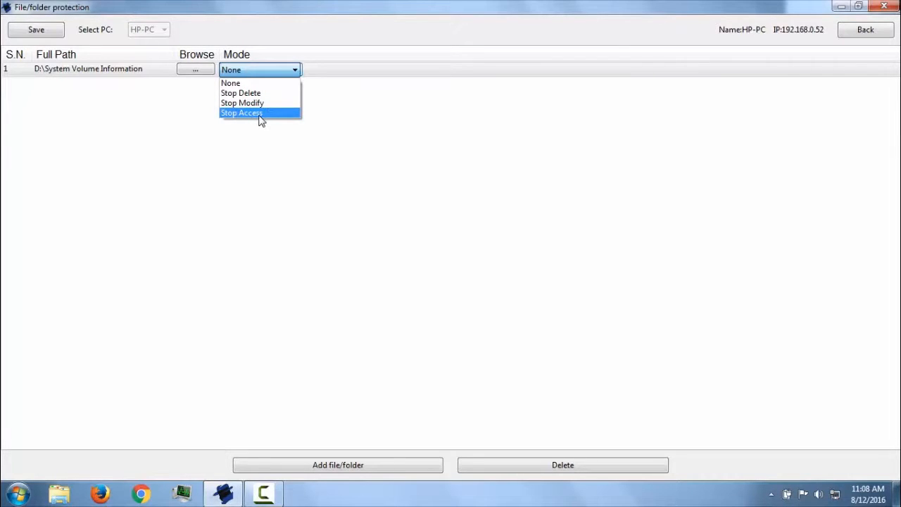
{"action": "left_click", "coordinate": [244, 115]}
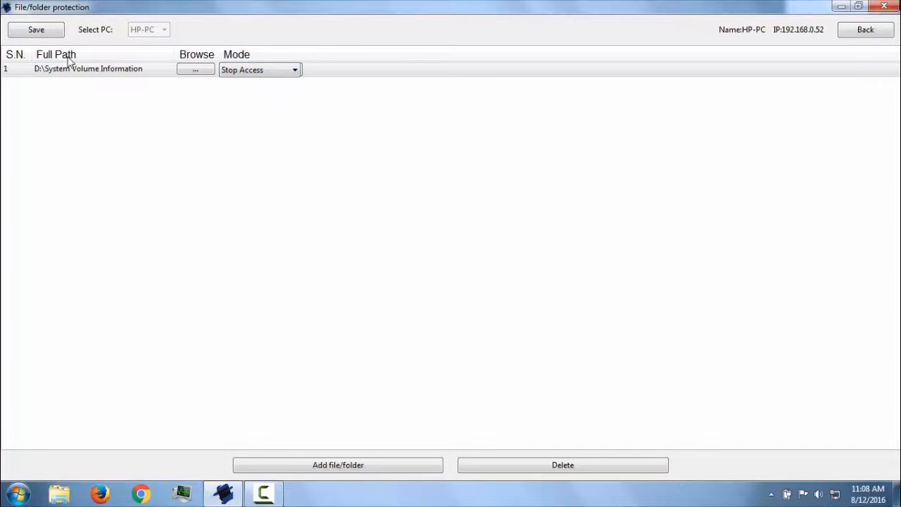
{"action": "left_click", "coordinate": [45, 34]}
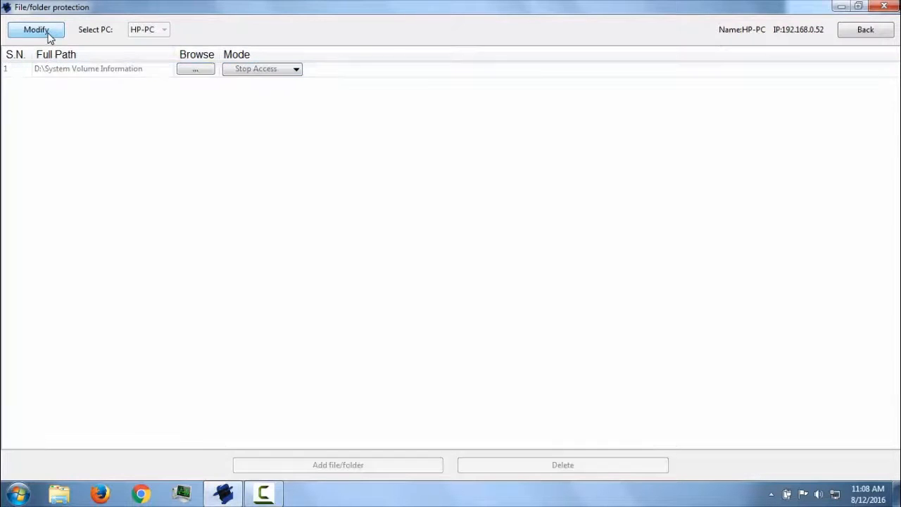
Unlock the protection list, delete the D:\System Volume Information entry, save, and go back to the main window.
{"action": "left_click", "coordinate": [47, 33]}
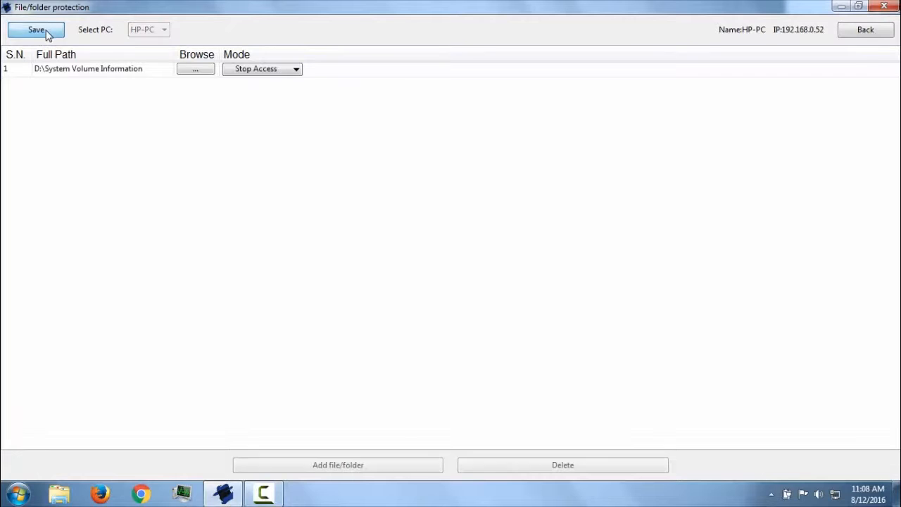
{"action": "left_click", "coordinate": [38, 71]}
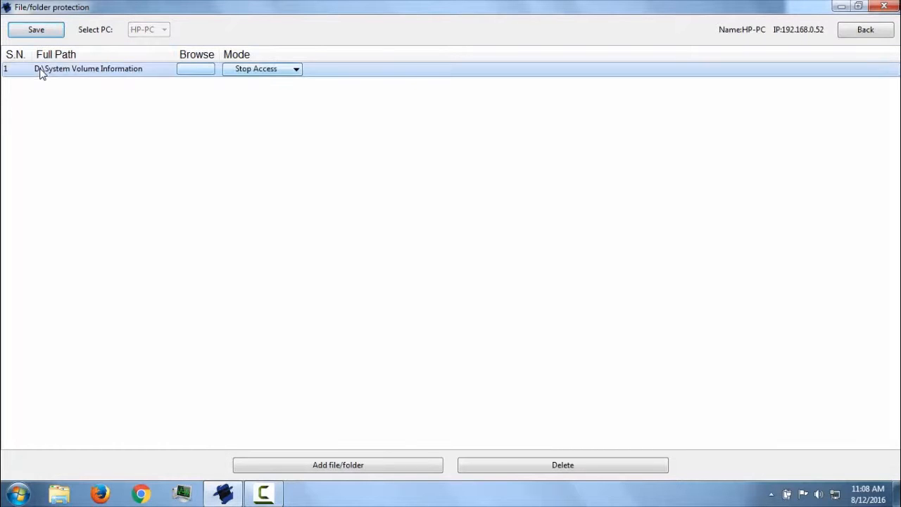
{"action": "left_click", "coordinate": [536, 468]}
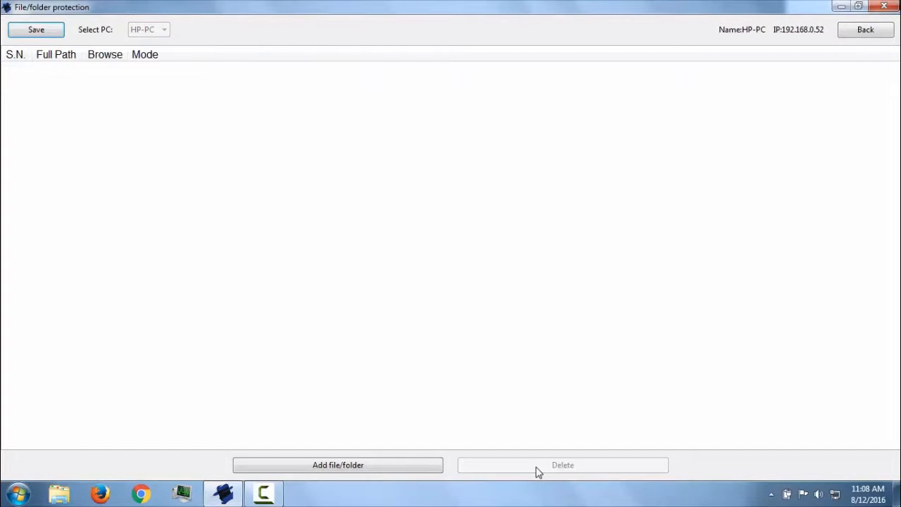
{"action": "left_click", "coordinate": [45, 35]}
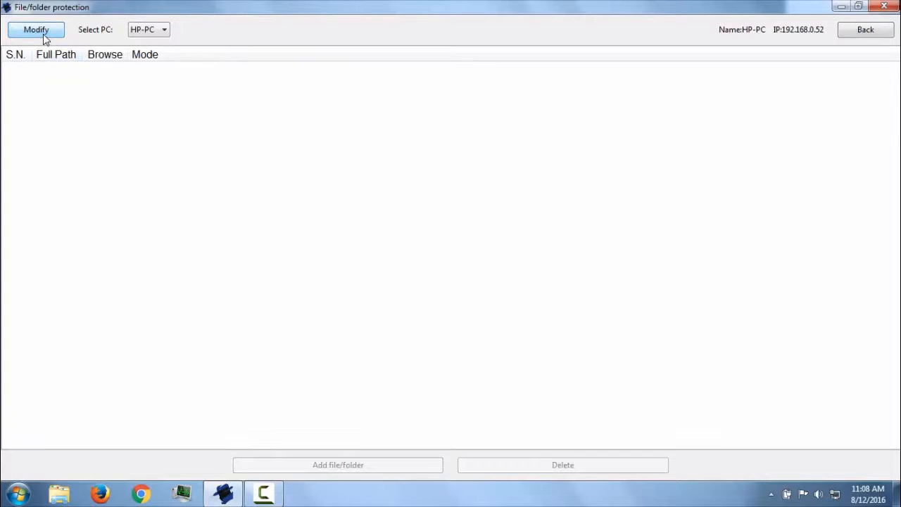
{"action": "left_click", "coordinate": [875, 31]}
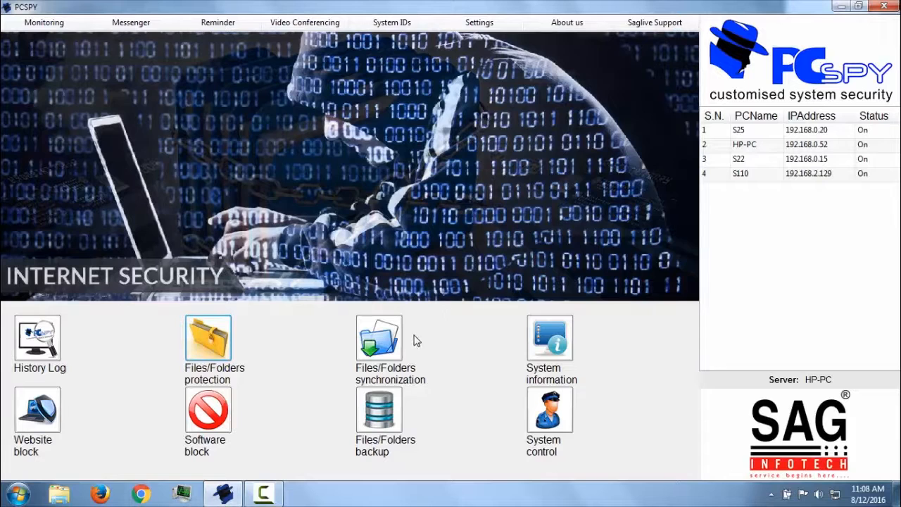
Open file and folder synchronization for HP-PC in edit mode, view the destination folder browser, and close it without choosing a folder.
{"action": "left_click", "coordinate": [379, 355]}
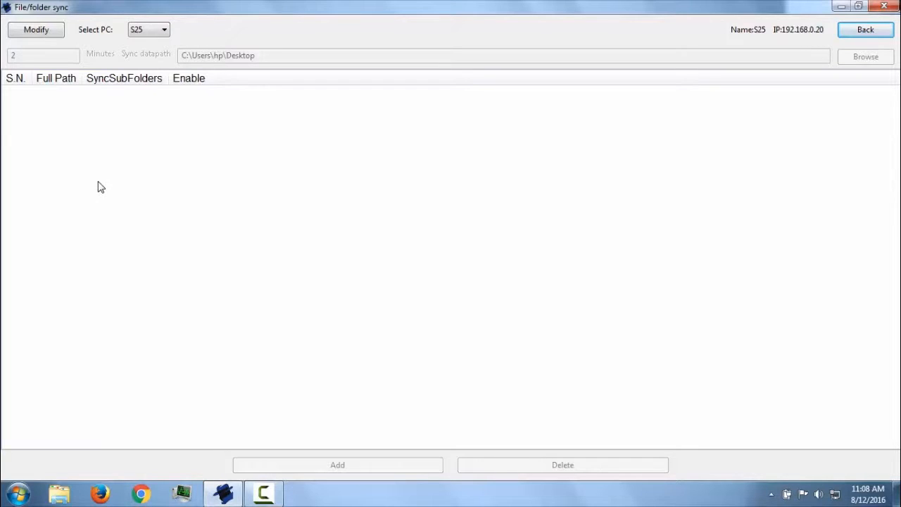
{"action": "left_click", "coordinate": [149, 36]}
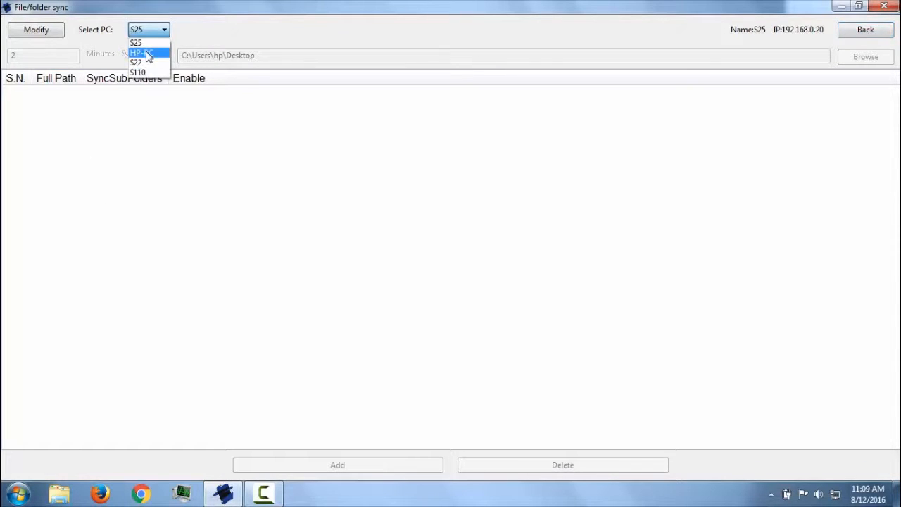
{"action": "left_click", "coordinate": [122, 51]}
{"action": "left_click", "coordinate": [46, 35]}
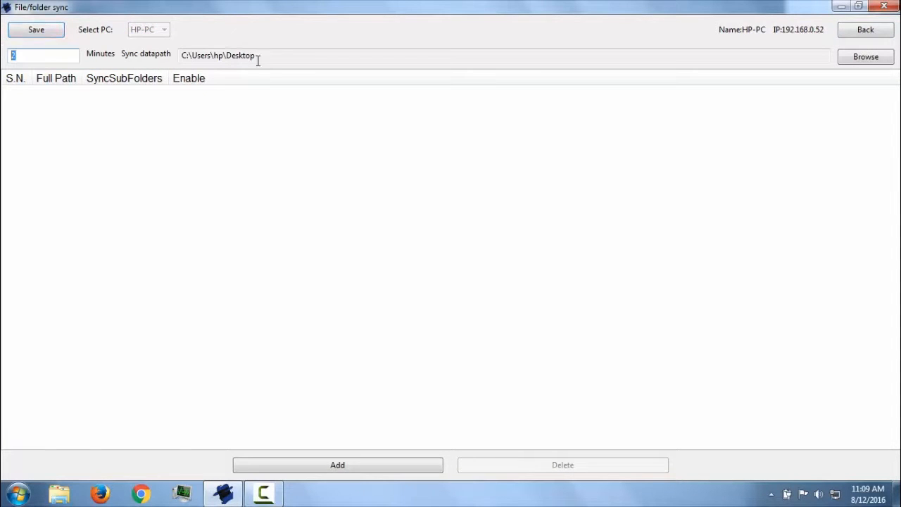
{"action": "key", "text": "Tab"}
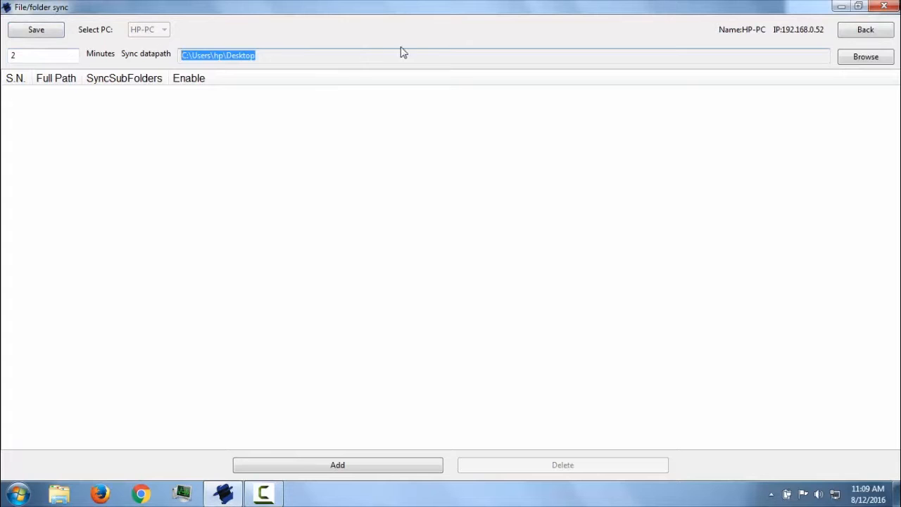
{"action": "left_click", "coordinate": [883, 56]}
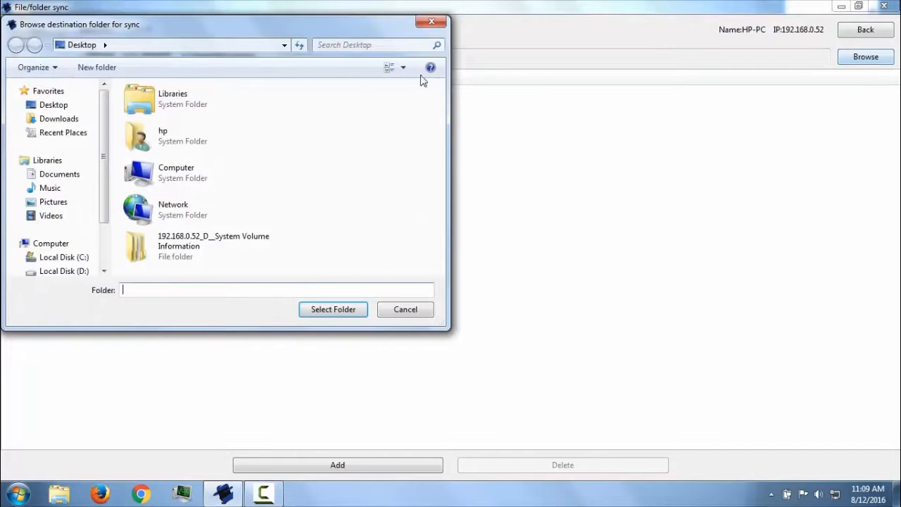
{"action": "left_click", "coordinate": [430, 22]}
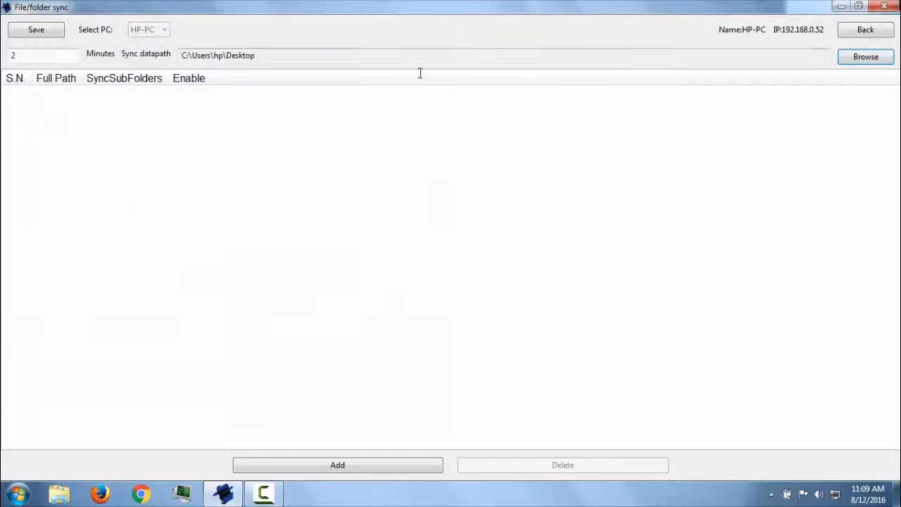
Add the folder C:\Program Files\SAG Infotech to the synchronization list of HP-PC.
{"action": "left_click", "coordinate": [349, 468]}
{"action": "double_click", "coordinate": [411, 144]}
{"action": "double_click", "coordinate": [414, 258]}
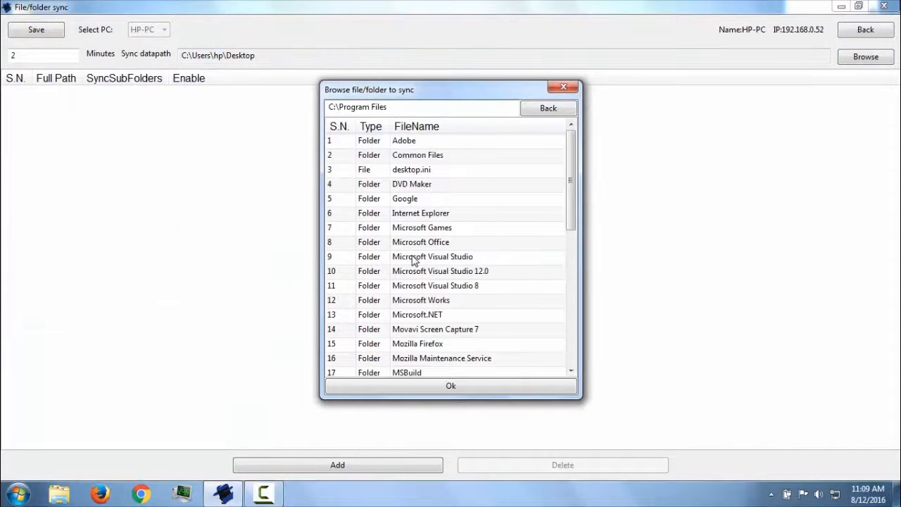
{"action": "scroll", "coordinate": [573, 225], "scroll_direction": "down", "scroll_amount": 1}
{"action": "scroll", "coordinate": [573, 249], "scroll_direction": "down", "scroll_amount": 5}
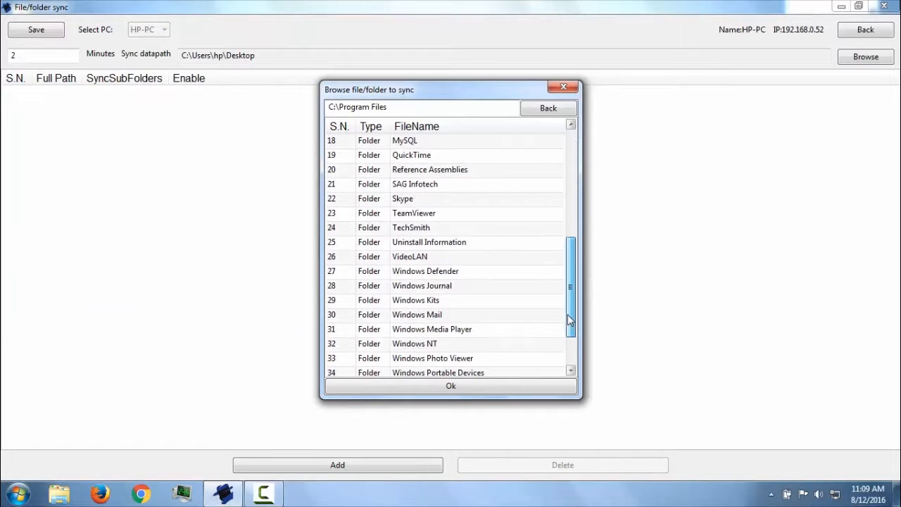
{"action": "left_click", "coordinate": [388, 184]}
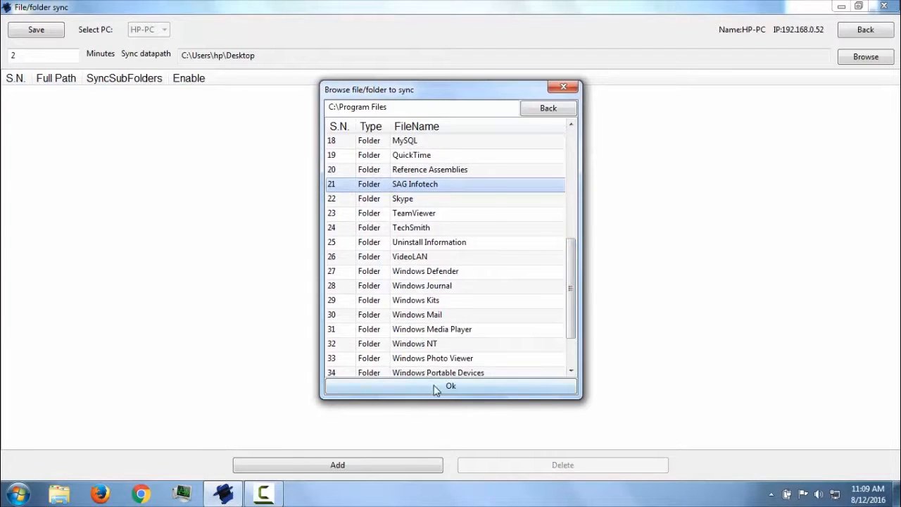
{"action": "left_click", "coordinate": [435, 389]}
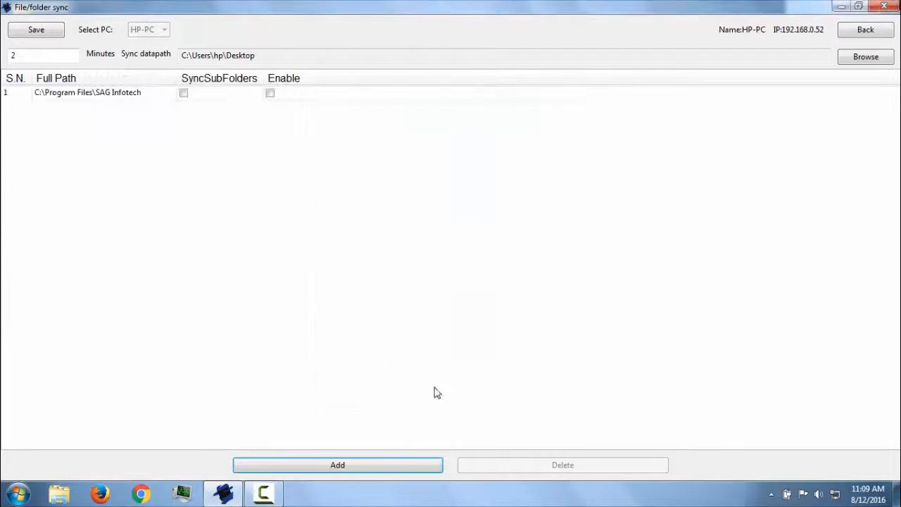
Turn on subfolder syncing and enable the C:\Program Files\SAG Infotech entry, and save the synchronization list.
{"action": "left_click", "coordinate": [183, 94]}
{"action": "left_click", "coordinate": [270, 94]}
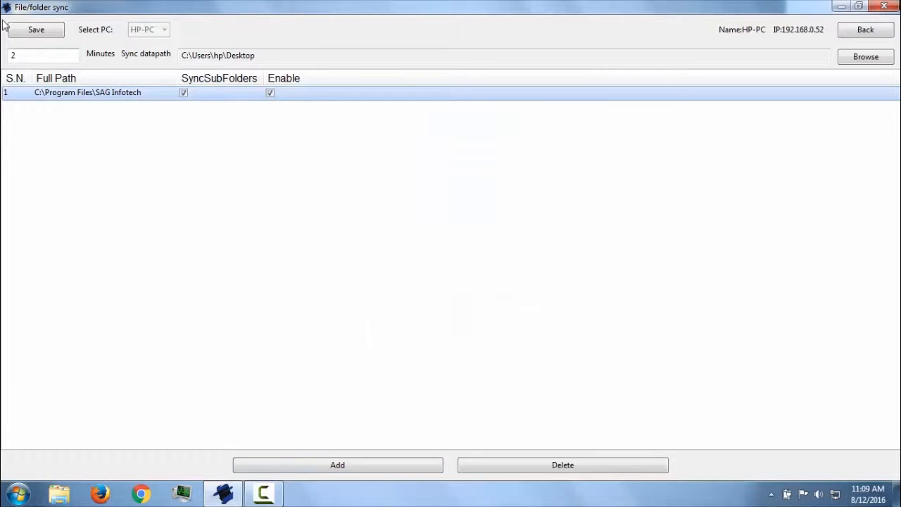
{"action": "left_click", "coordinate": [24, 35]}
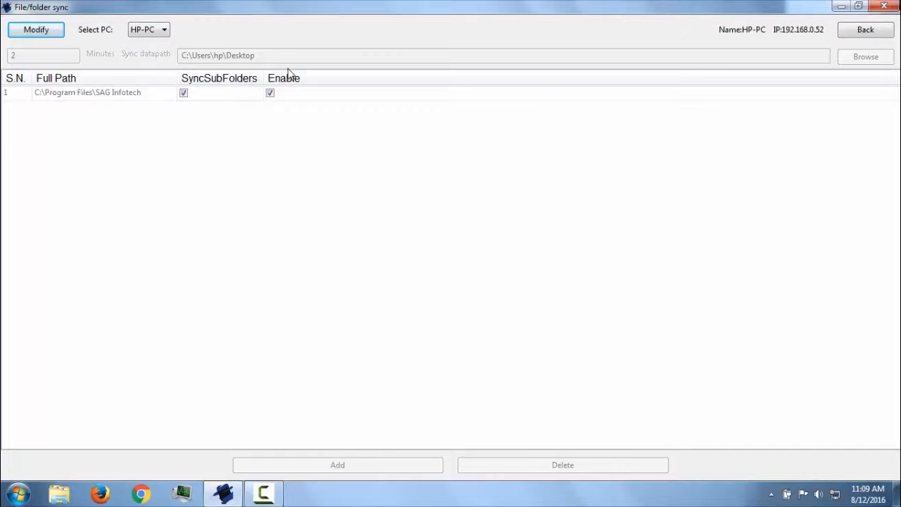
Unlock the synchronization list, delete the C:\Program Files\SAG Infotech entry, save, and go back to the main window.
{"action": "left_click", "coordinate": [43, 36]}
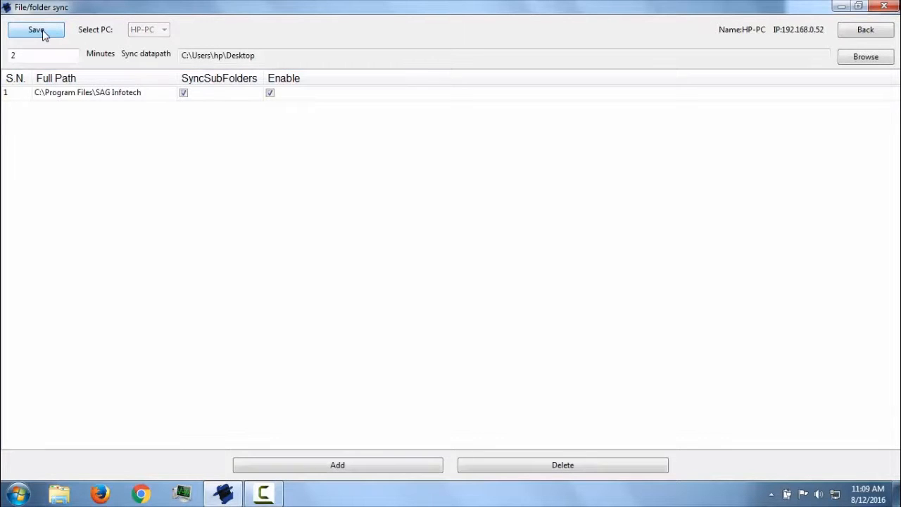
{"action": "left_click", "coordinate": [68, 97]}
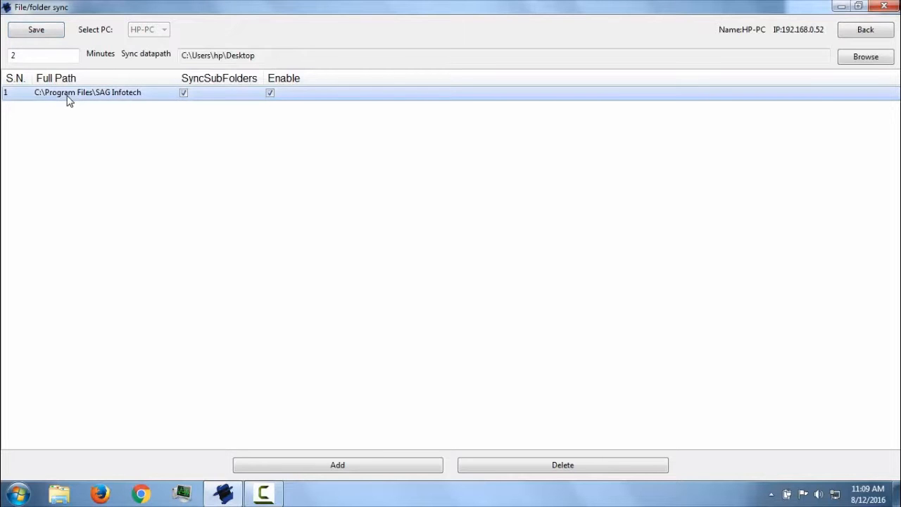
{"action": "left_click", "coordinate": [608, 466]}
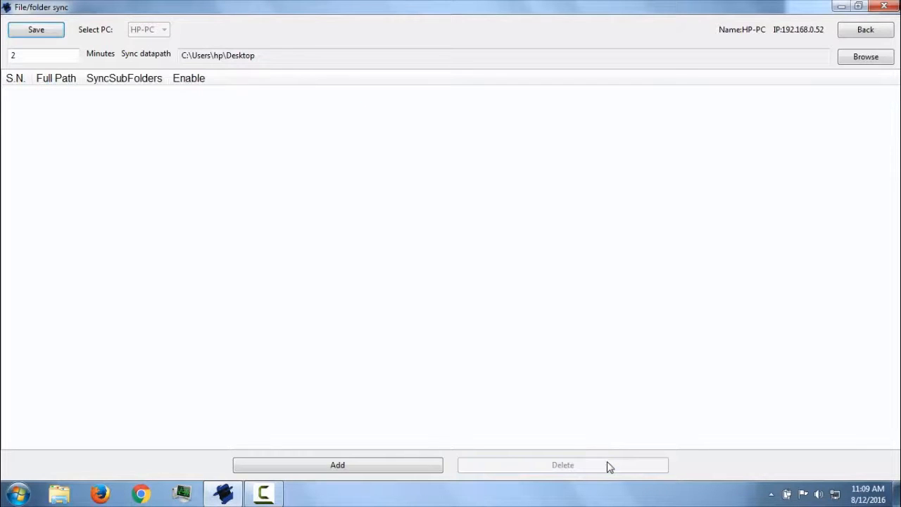
{"action": "left_click", "coordinate": [43, 31]}
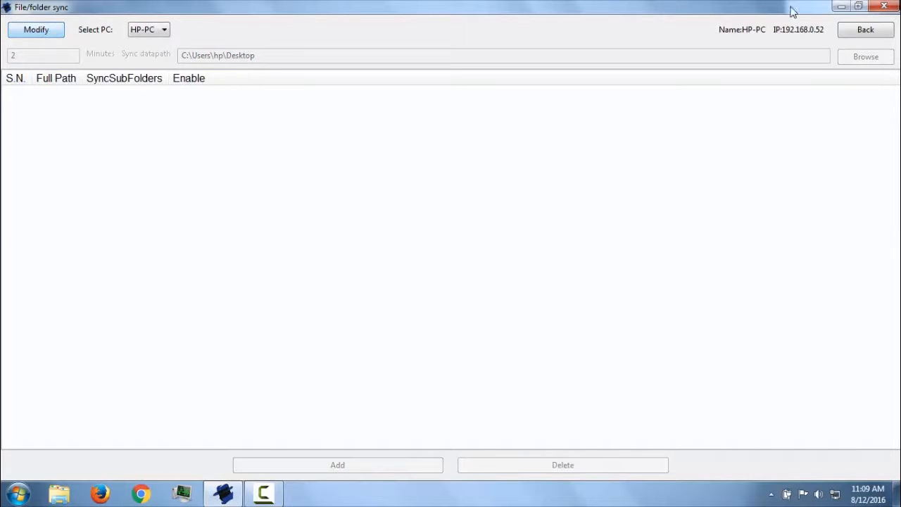
{"action": "left_click", "coordinate": [853, 29]}
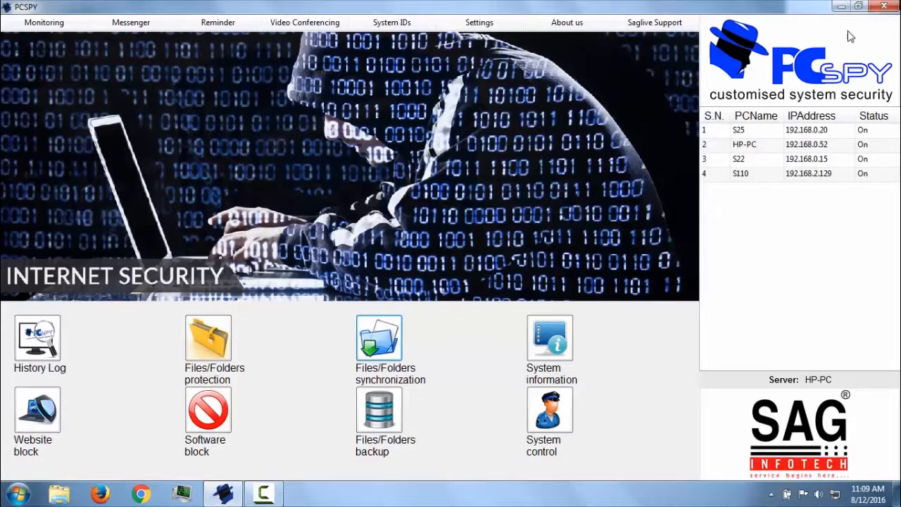
Open system information and examine the hardware details and installed software of S25.
{"action": "left_click", "coordinate": [556, 344]}
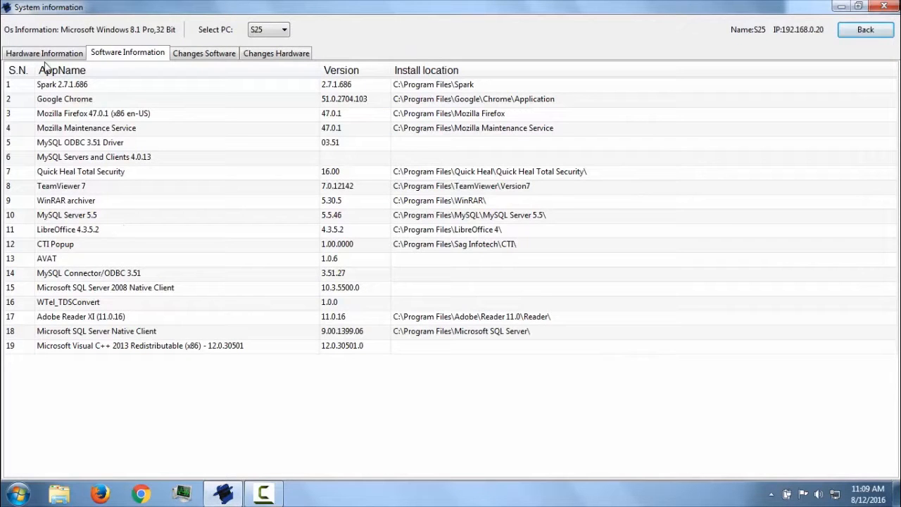
{"action": "left_click", "coordinate": [49, 58]}
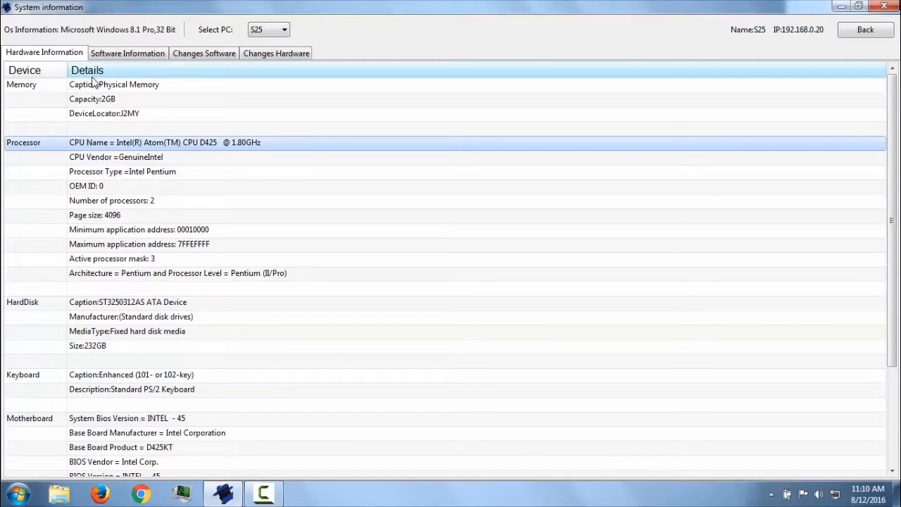
{"action": "left_click", "coordinate": [121, 56]}
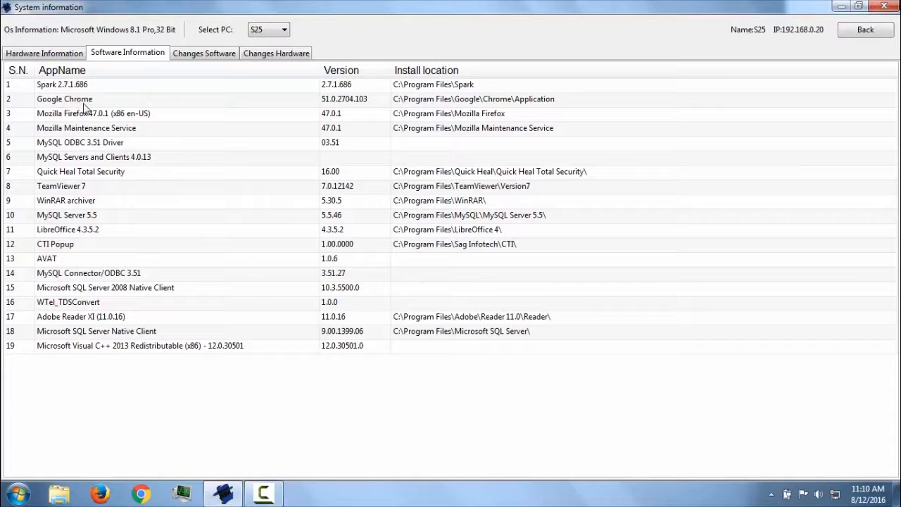
Examine the installed software, software changes and hardware changes of HP-PC, and return to the main window.
{"action": "left_click", "coordinate": [268, 29]}
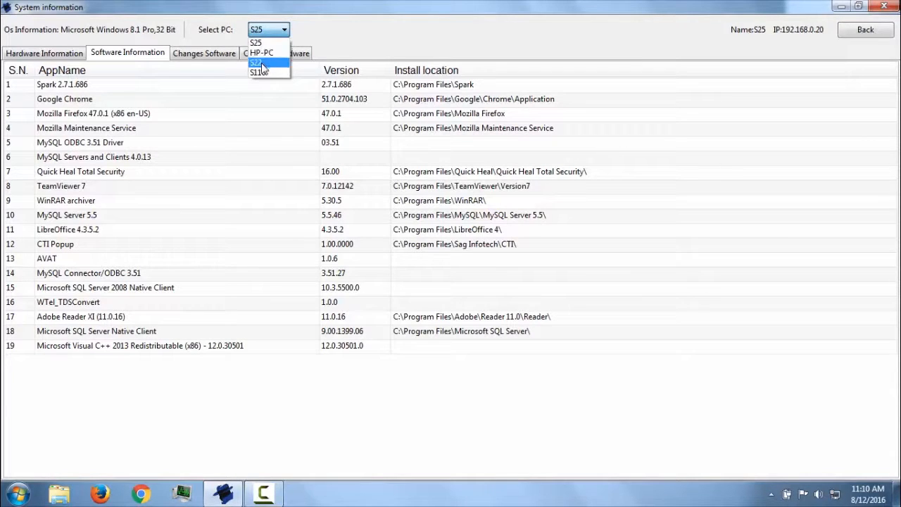
{"action": "left_click", "coordinate": [262, 53]}
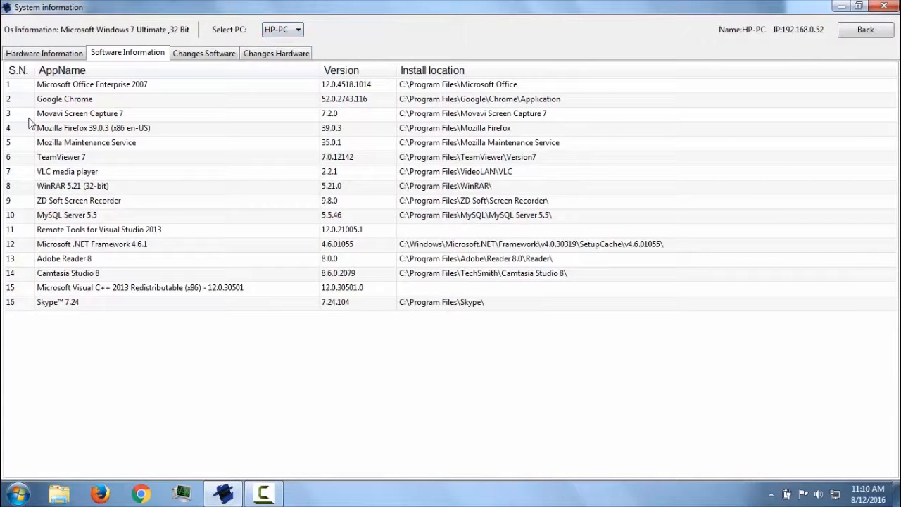
{"action": "left_click", "coordinate": [204, 55]}
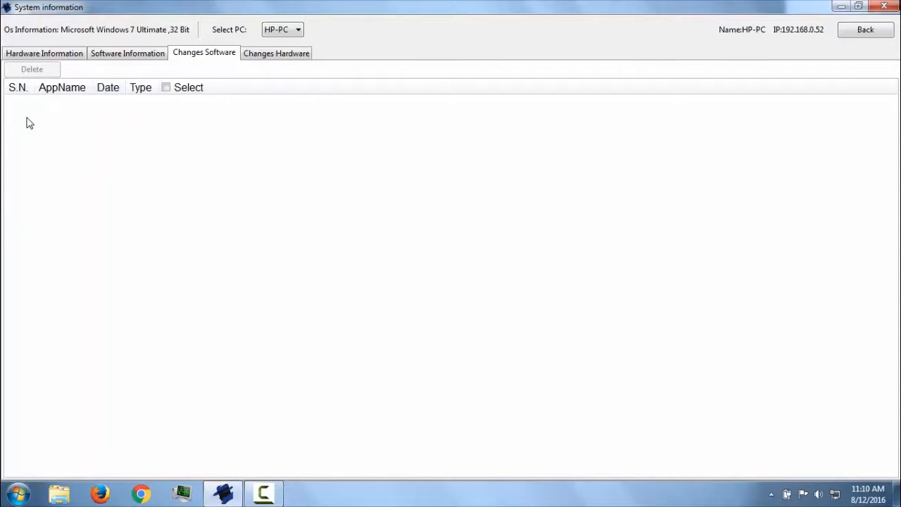
{"action": "left_click", "coordinate": [274, 56]}
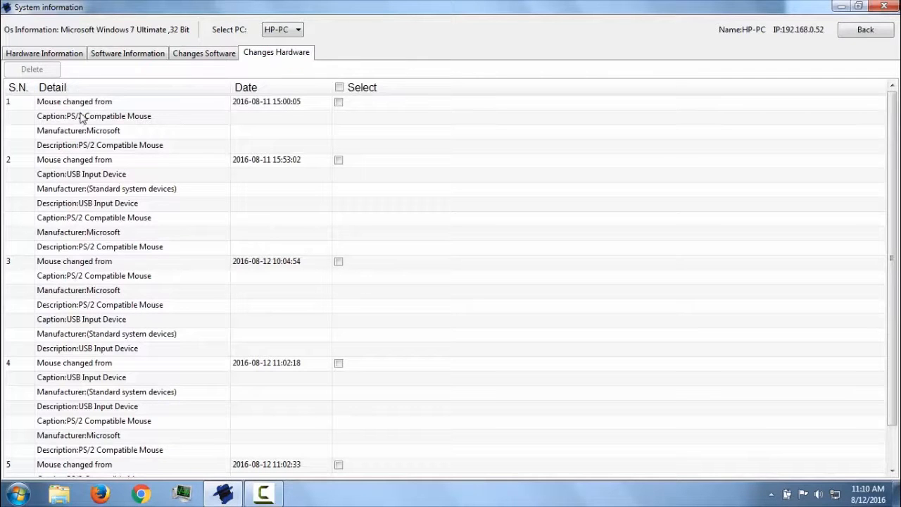
{"action": "scroll", "coordinate": [64, 224], "scroll_direction": "down", "scroll_amount": 1}
{"action": "scroll", "coordinate": [211, 176], "scroll_direction": "up", "scroll_amount": 1}
{"action": "left_click", "coordinate": [90, 103]}
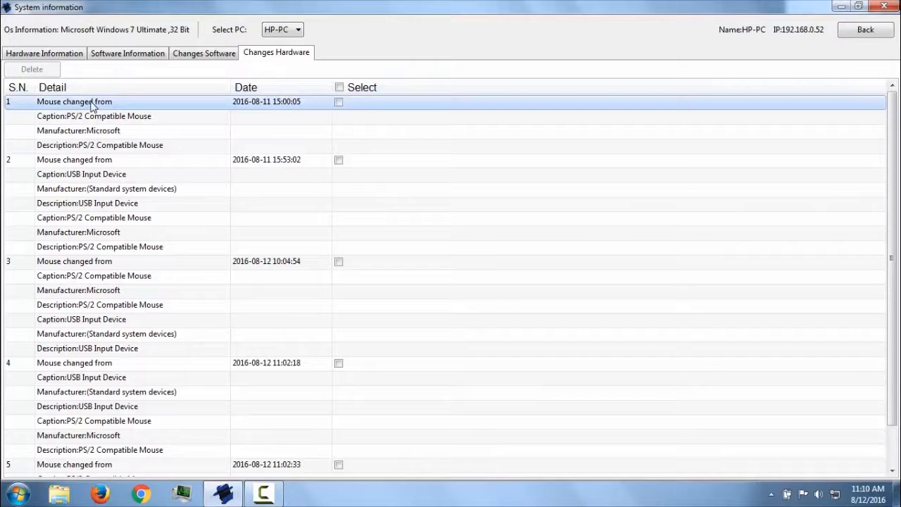
{"action": "left_click", "coordinate": [859, 34]}
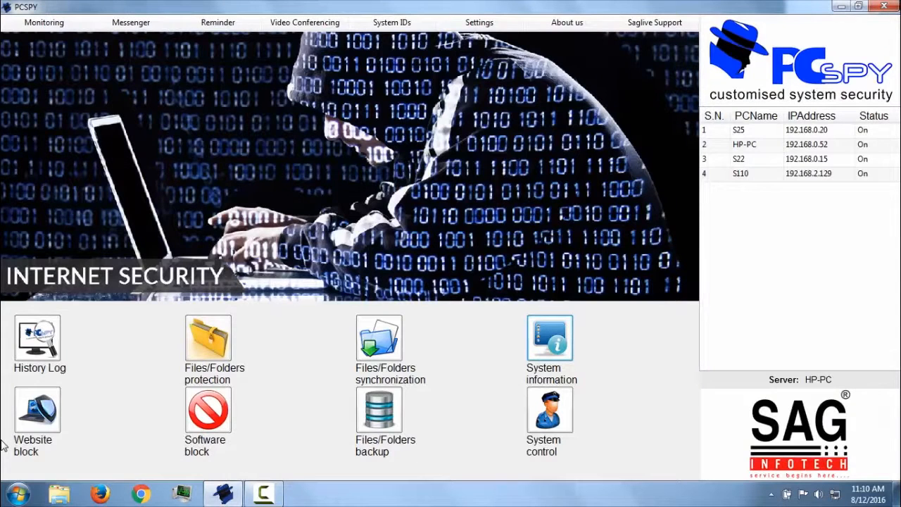
Open website blocking for HP-PC and view the user choices, keeping HP-PC\ALLUsers.
{"action": "left_click", "coordinate": [32, 414]}
{"action": "left_click", "coordinate": [399, 31]}
{"action": "left_click", "coordinate": [397, 53]}
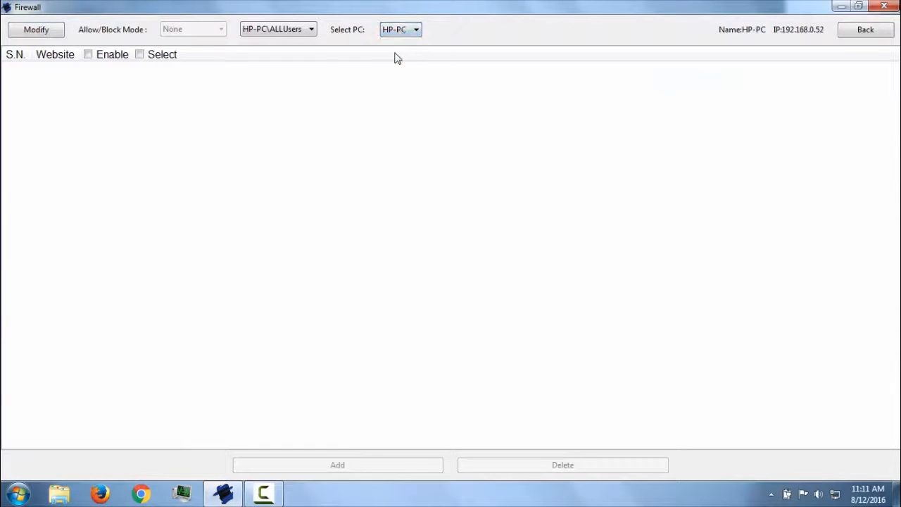
{"action": "left_click", "coordinate": [302, 38]}
{"action": "left_click", "coordinate": [303, 38]}
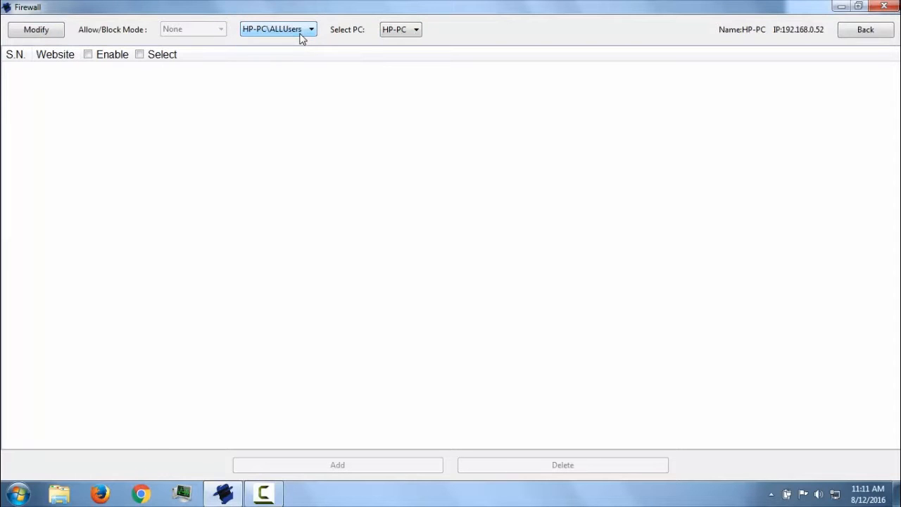
{"action": "left_click", "coordinate": [40, 32]}
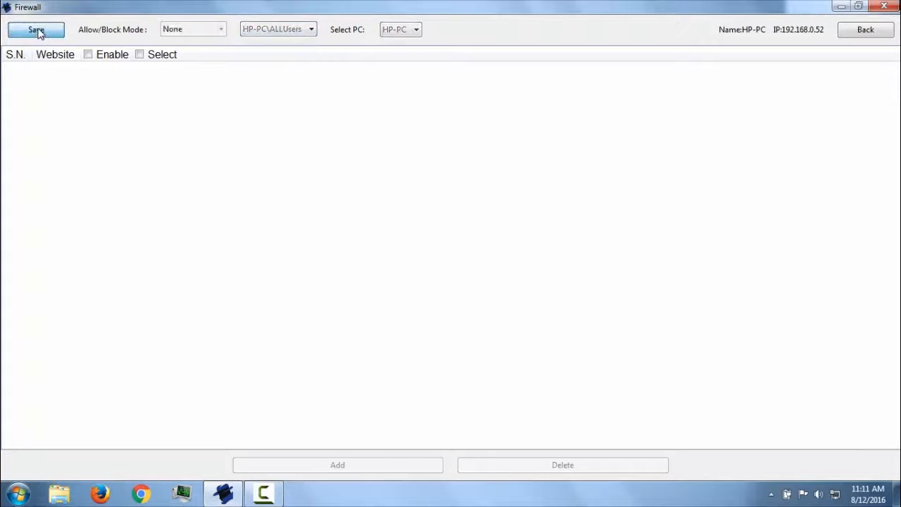
{"action": "left_click", "coordinate": [197, 32]}
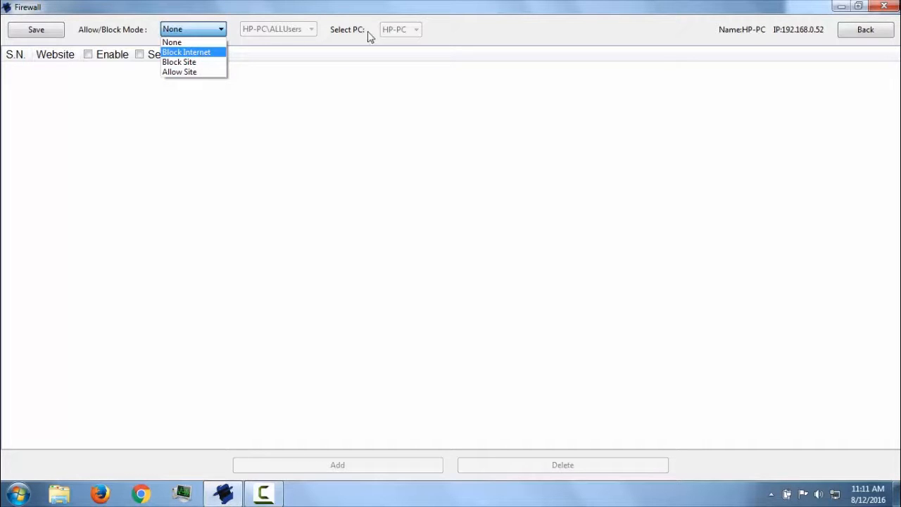
{"action": "left_click", "coordinate": [191, 62]}
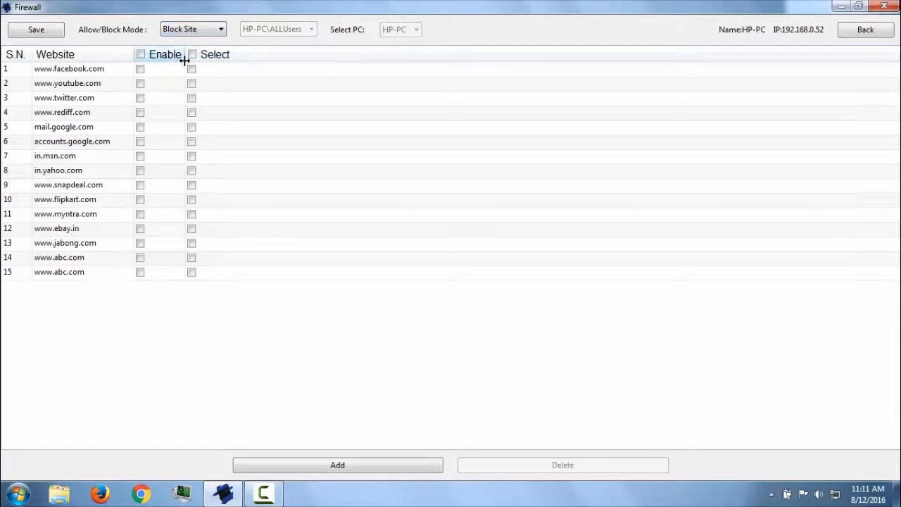
{"action": "left_click", "coordinate": [140, 70]}
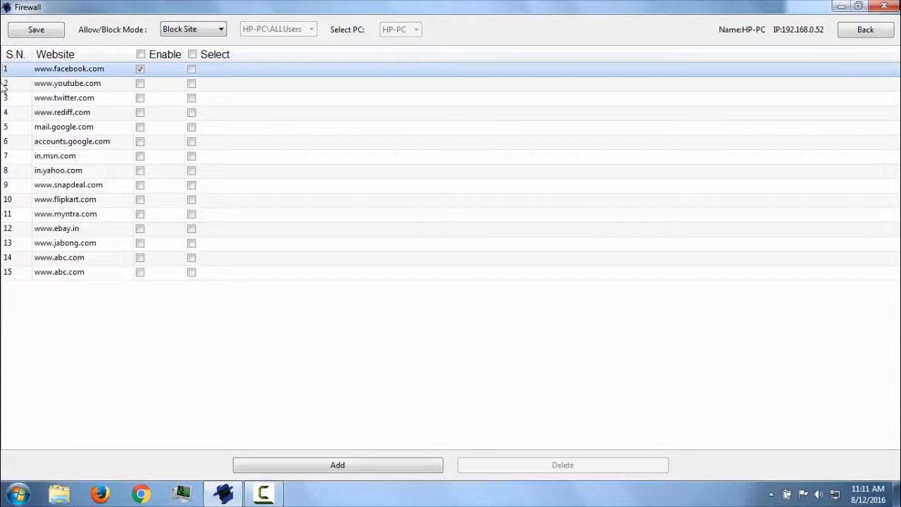
{"action": "left_click", "coordinate": [140, 84]}
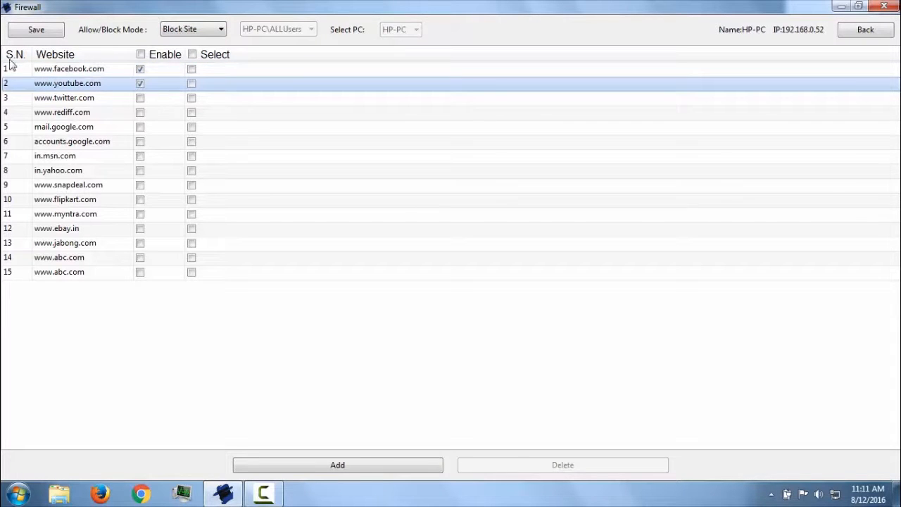
{"action": "left_click", "coordinate": [37, 31]}
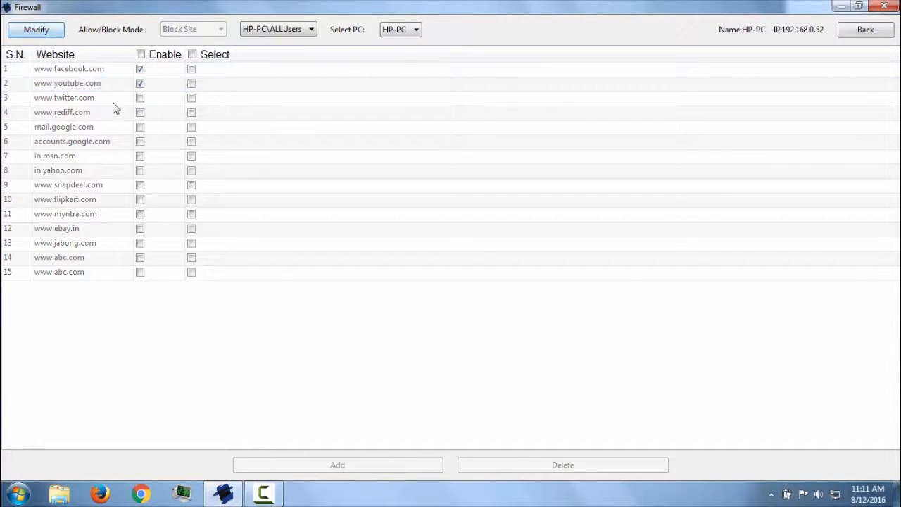
{"action": "left_click", "coordinate": [40, 28]}
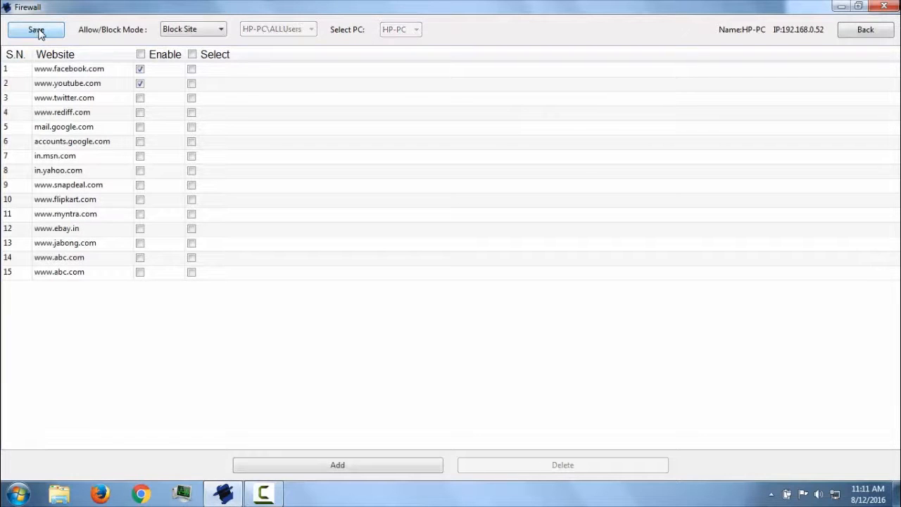
{"action": "left_click", "coordinate": [348, 466]}
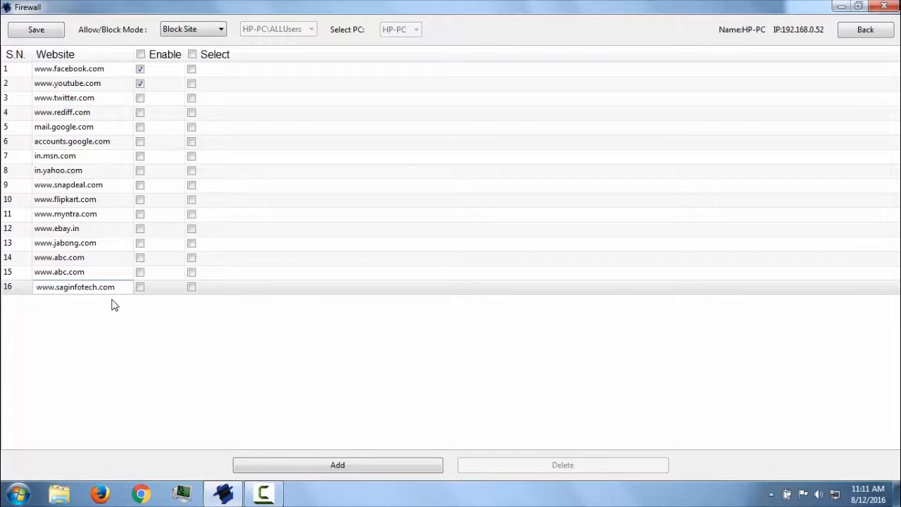
{"action": "left_click", "coordinate": [112, 354]}
{"action": "left_click", "coordinate": [51, 31]}
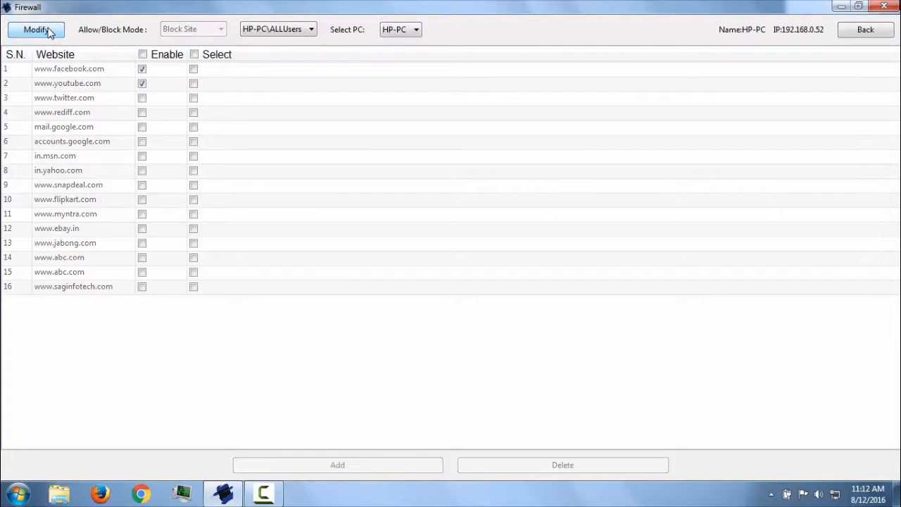
Unlock the website list for editing and switch the allow/block mode to Allow Site.
{"action": "left_click", "coordinate": [37, 29]}
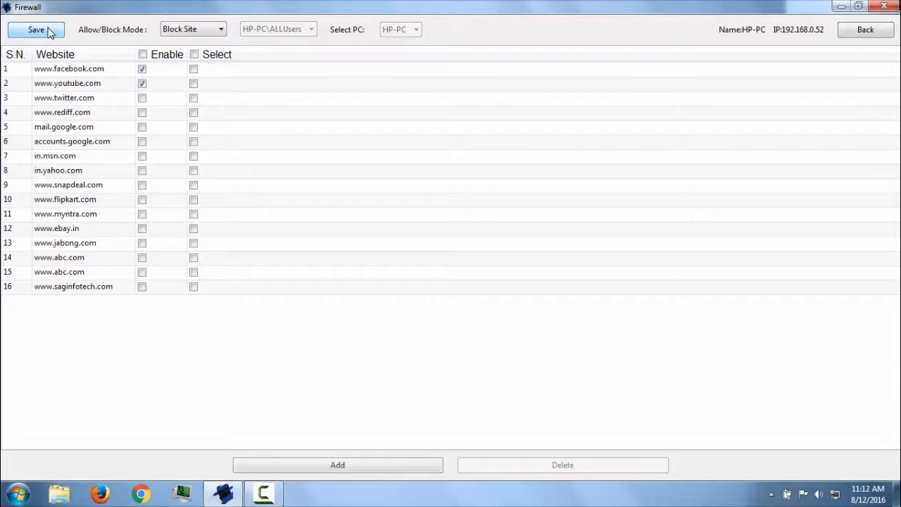
{"action": "left_click", "coordinate": [202, 32]}
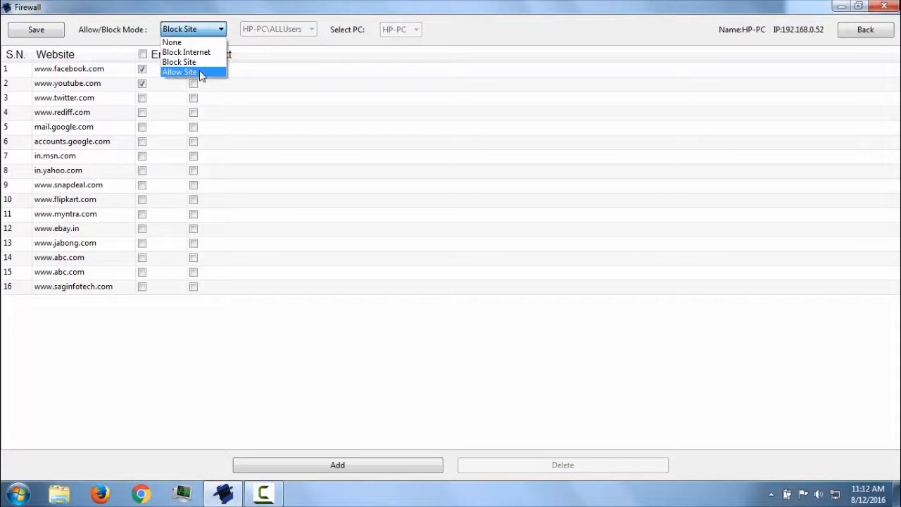
{"action": "left_click", "coordinate": [200, 73]}
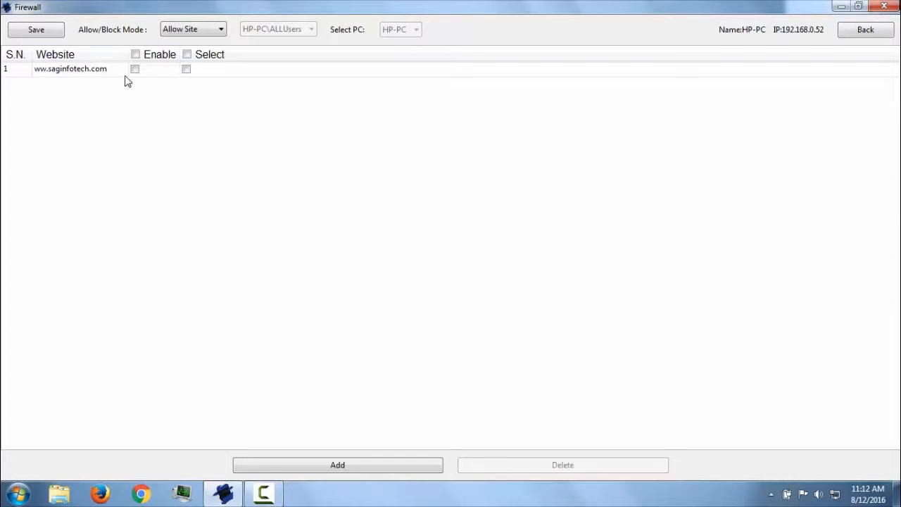
Set the allow/block mode to None, save the website settings, and pick HP-PC\ALLUsers as the user scope.
{"action": "left_click", "coordinate": [190, 34]}
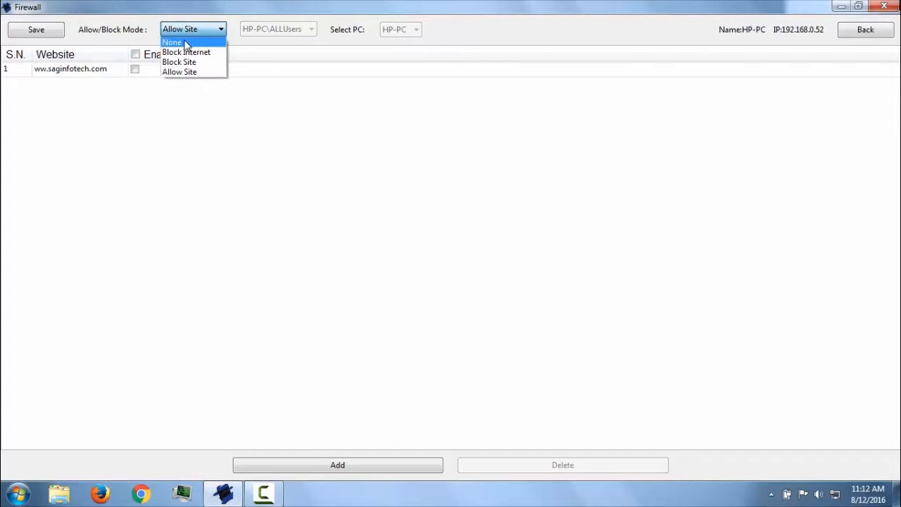
{"action": "left_click", "coordinate": [187, 43]}
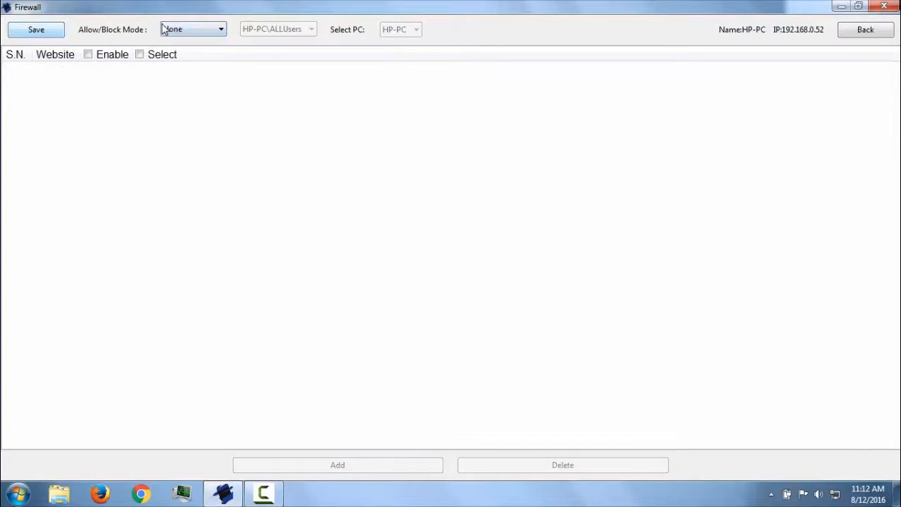
{"action": "left_click", "coordinate": [37, 30]}
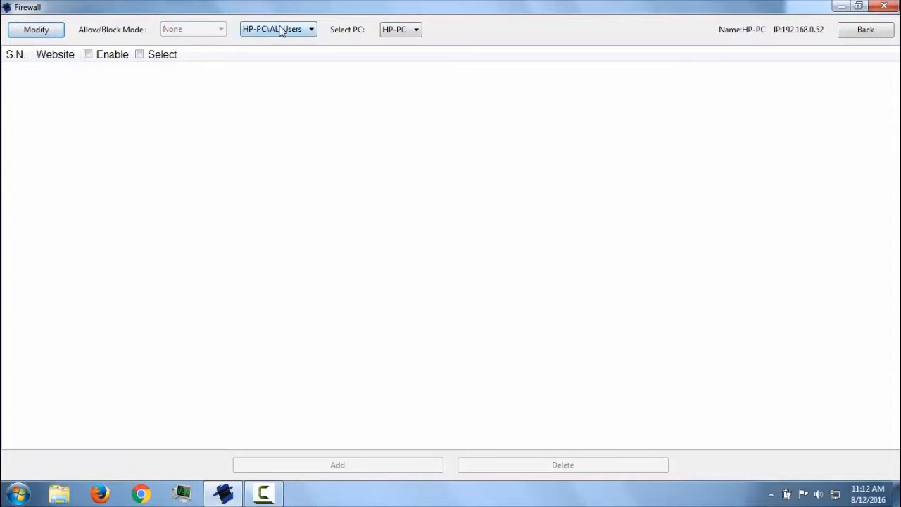
{"action": "left_click", "coordinate": [280, 31]}
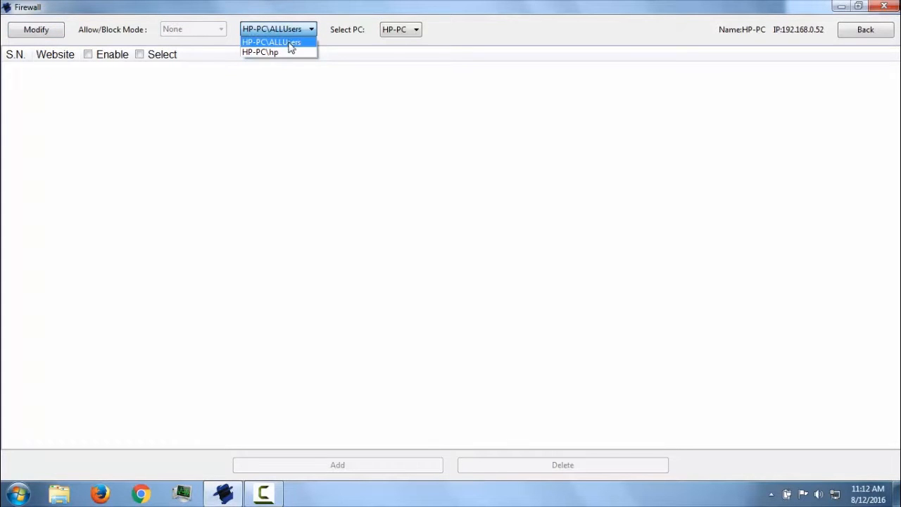
{"action": "left_click", "coordinate": [289, 43]}
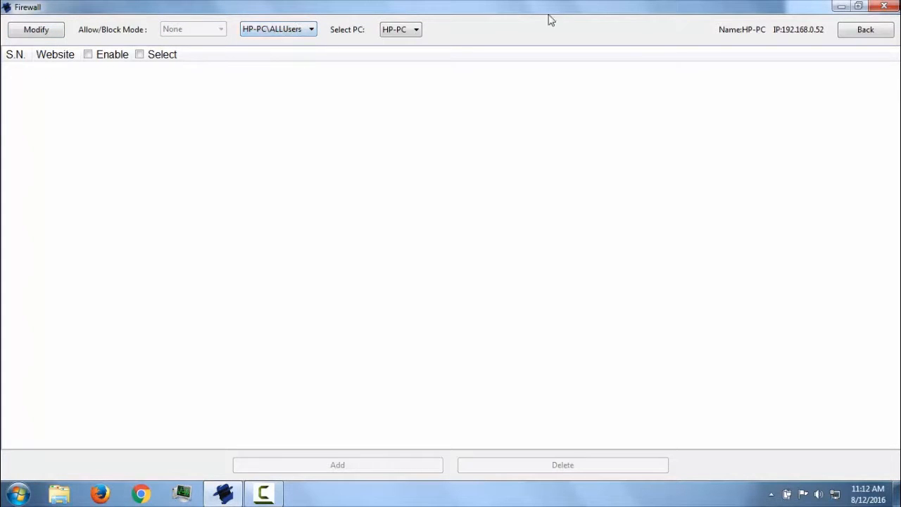
Leave the website firewall and show the software block list for HP-PC.
{"action": "left_click", "coordinate": [850, 34]}
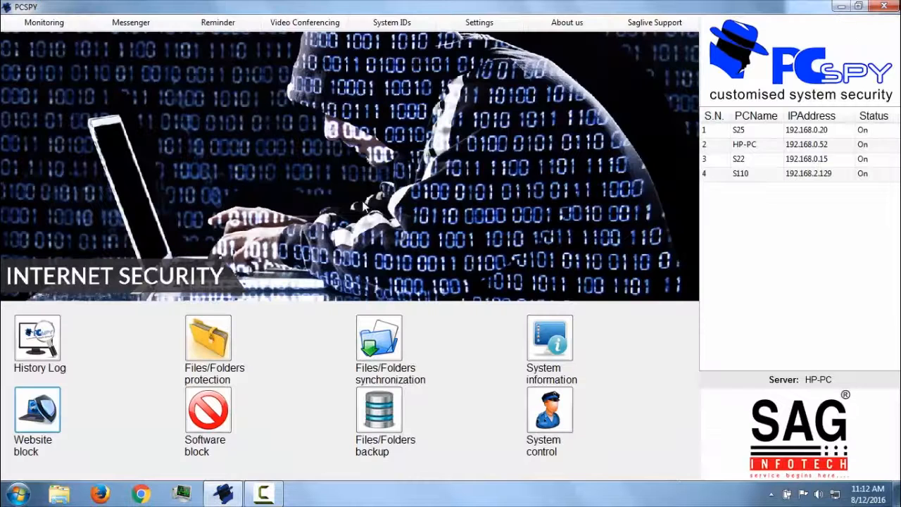
{"action": "left_click", "coordinate": [208, 421]}
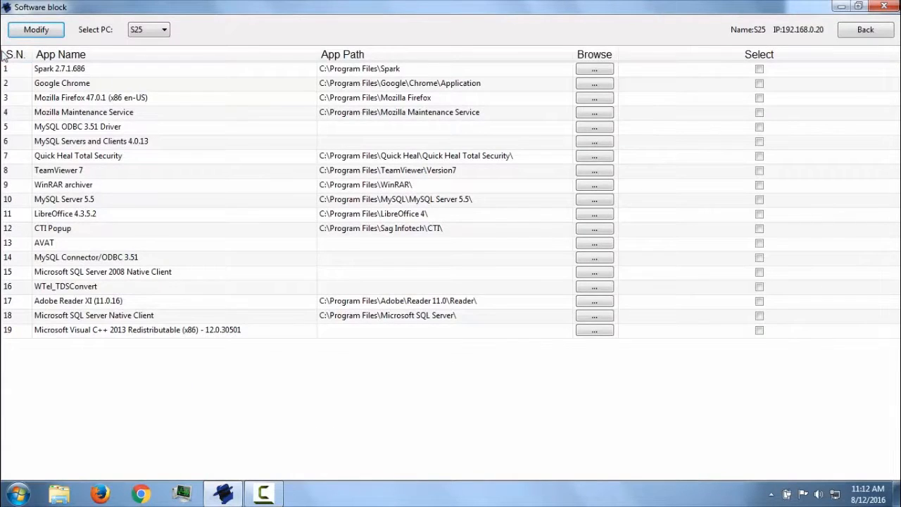
{"action": "left_click", "coordinate": [146, 32]}
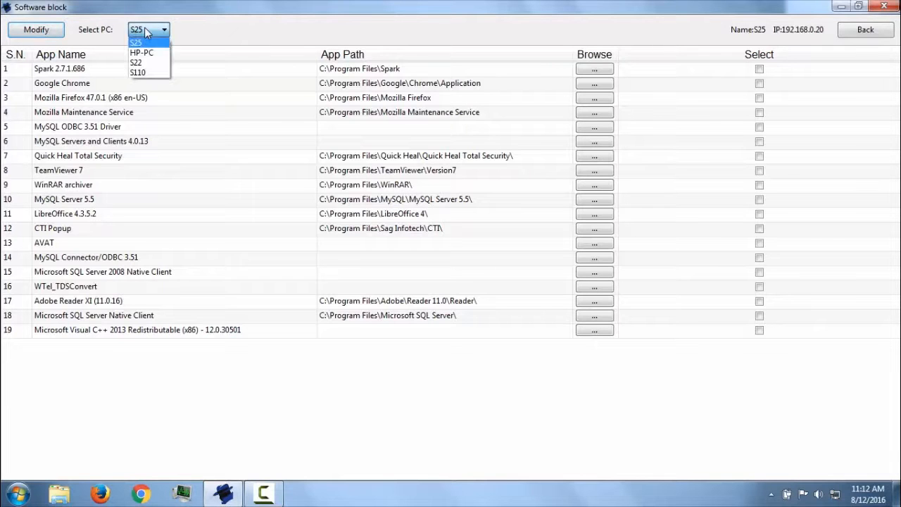
{"action": "left_click", "coordinate": [148, 52]}
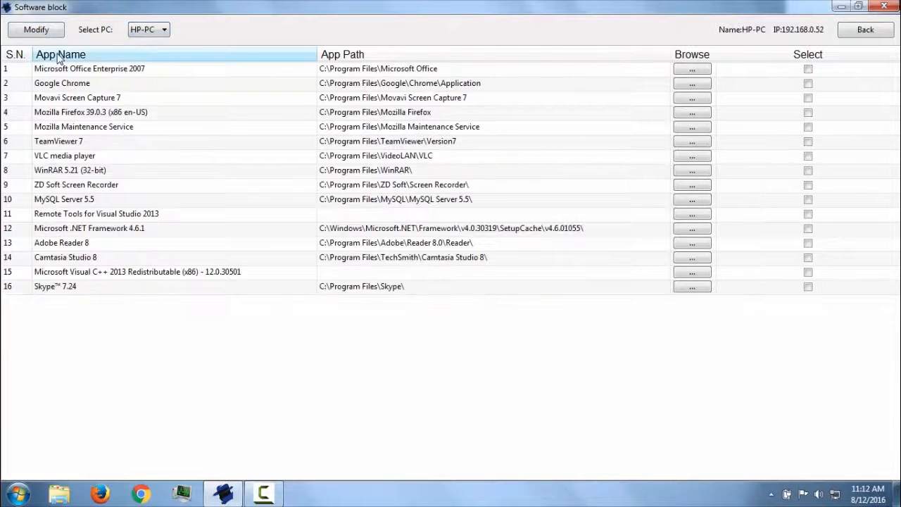
Block Google Chrome in HP-PC's software list, save, and try launching Chrome to test the block.
{"action": "left_click", "coordinate": [35, 32]}
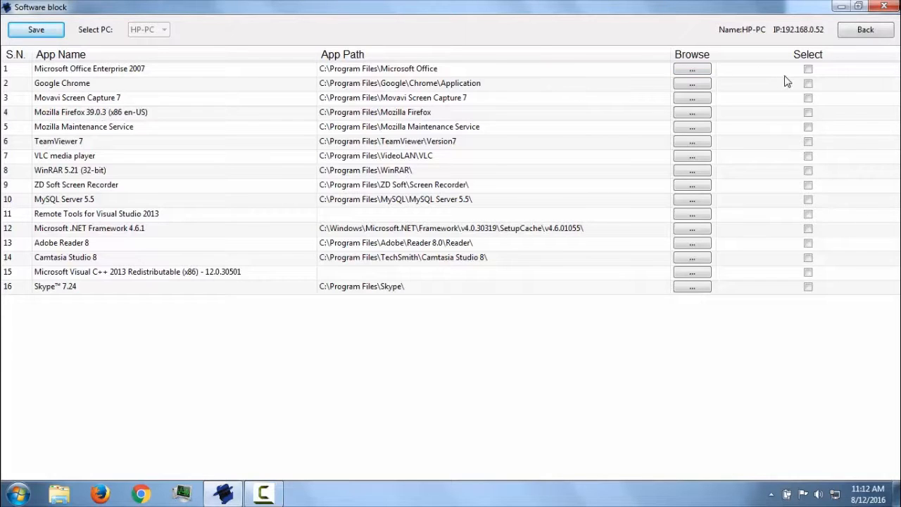
{"action": "left_click", "coordinate": [808, 83]}
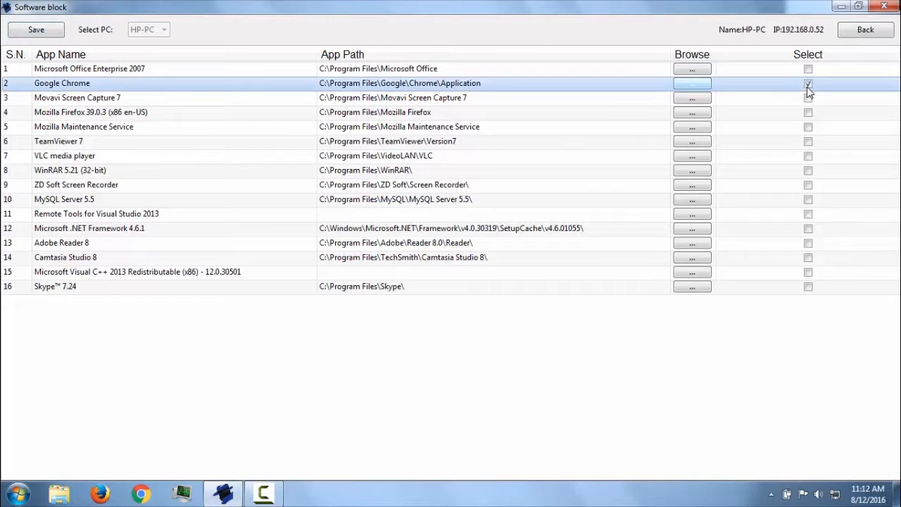
{"action": "left_click", "coordinate": [30, 36]}
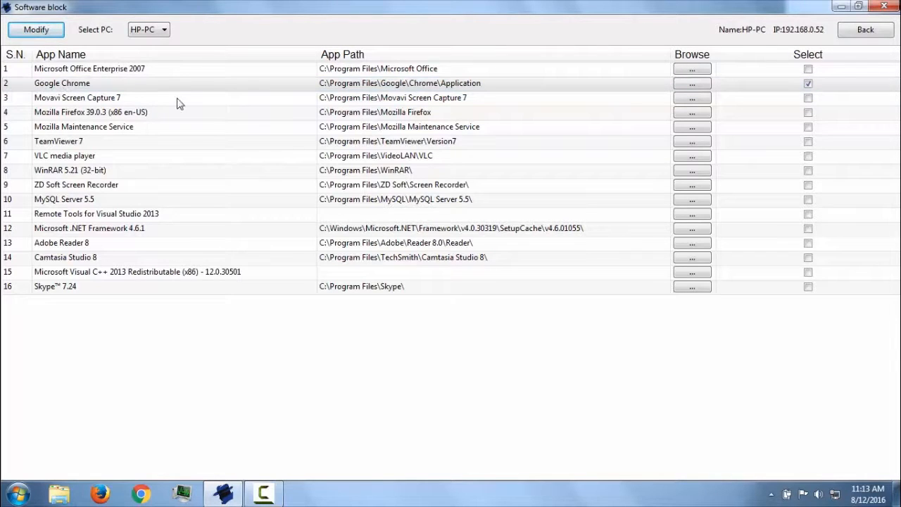
{"action": "left_click", "coordinate": [143, 494]}
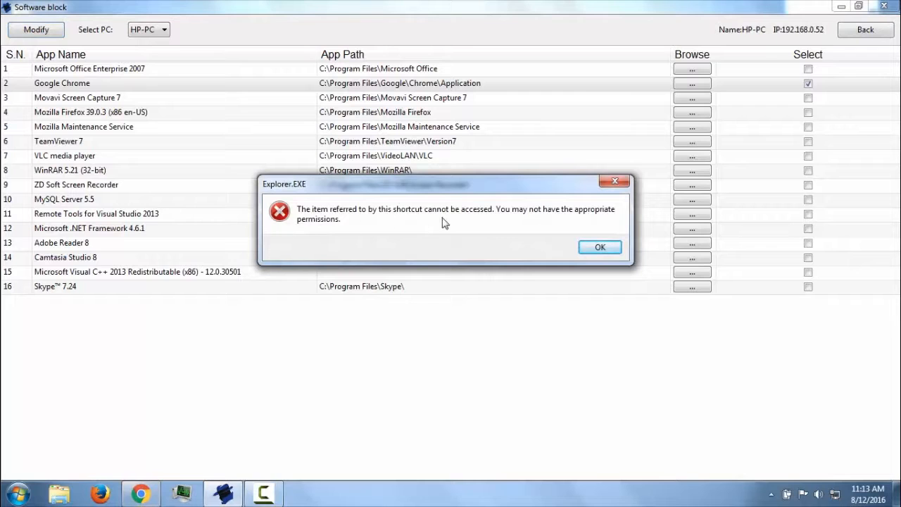
{"action": "left_click", "coordinate": [608, 248]}
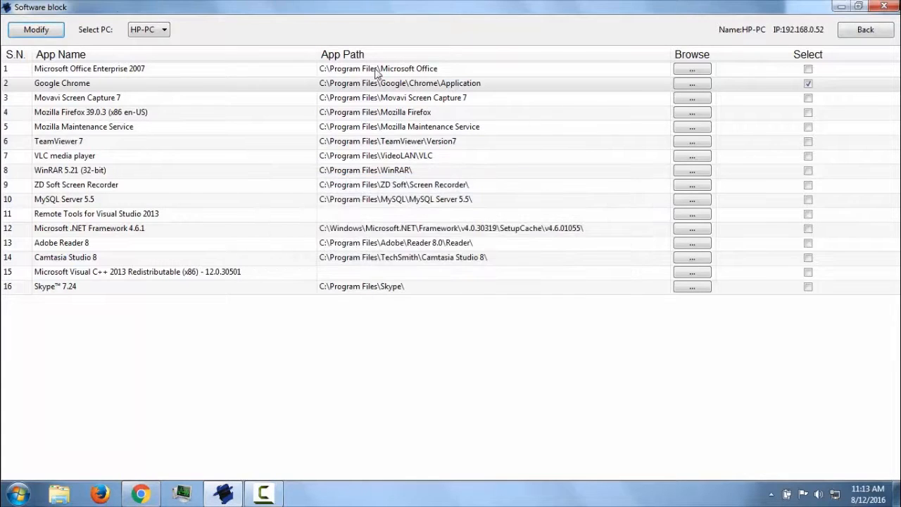
Unblock Google Chrome on HP-PC, save the software list, and return to the main screen.
{"action": "left_click", "coordinate": [39, 30]}
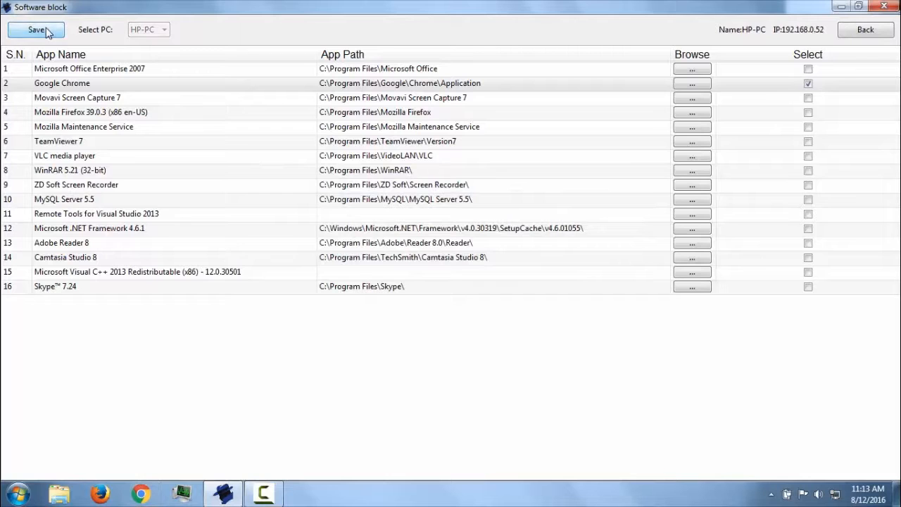
{"action": "left_click", "coordinate": [807, 84]}
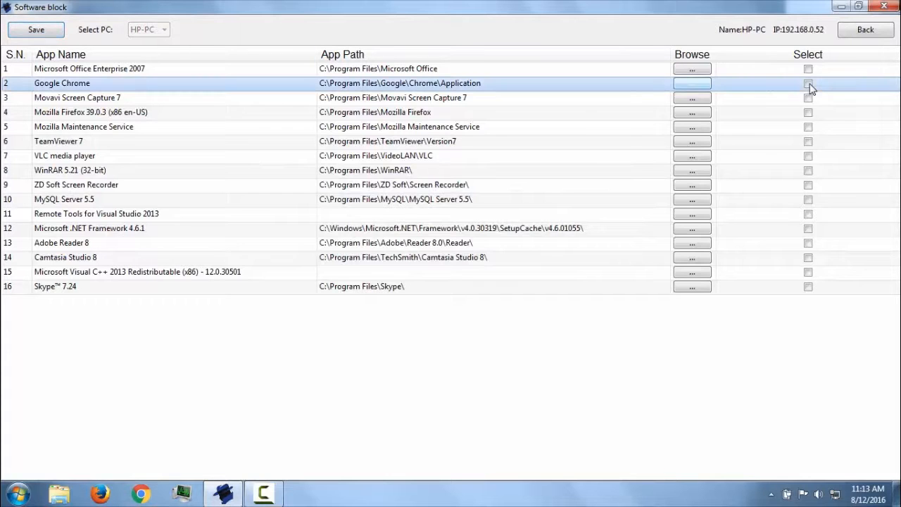
{"action": "left_click", "coordinate": [39, 30]}
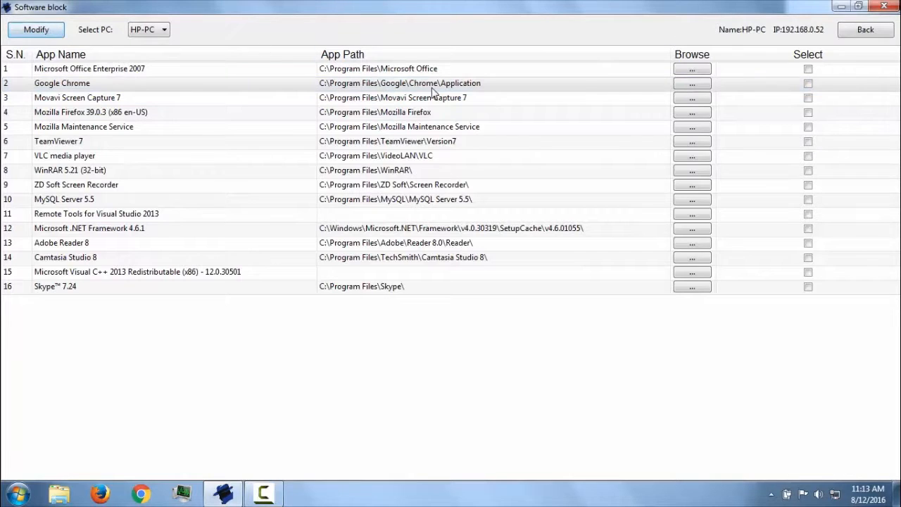
{"action": "left_click", "coordinate": [865, 29]}
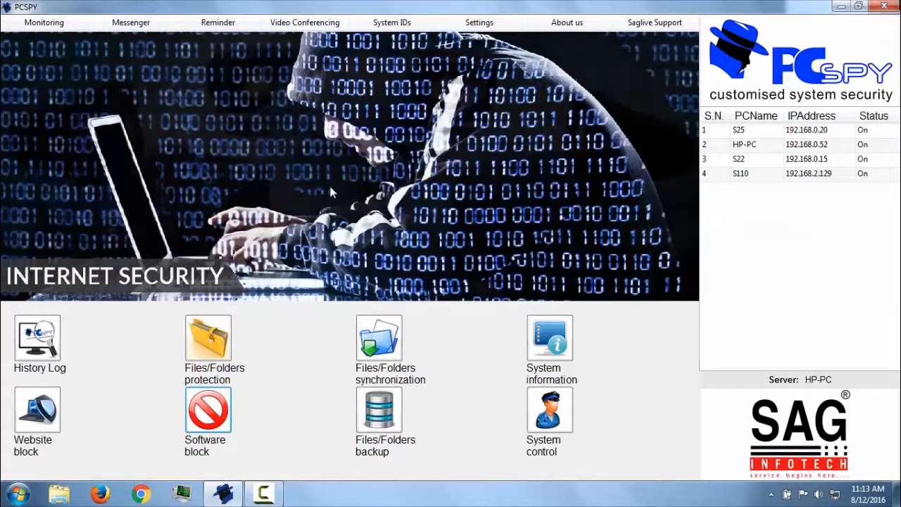
Open the file/folder backup list for HP-PC and unlock it for editing.
{"action": "left_click", "coordinate": [378, 412]}
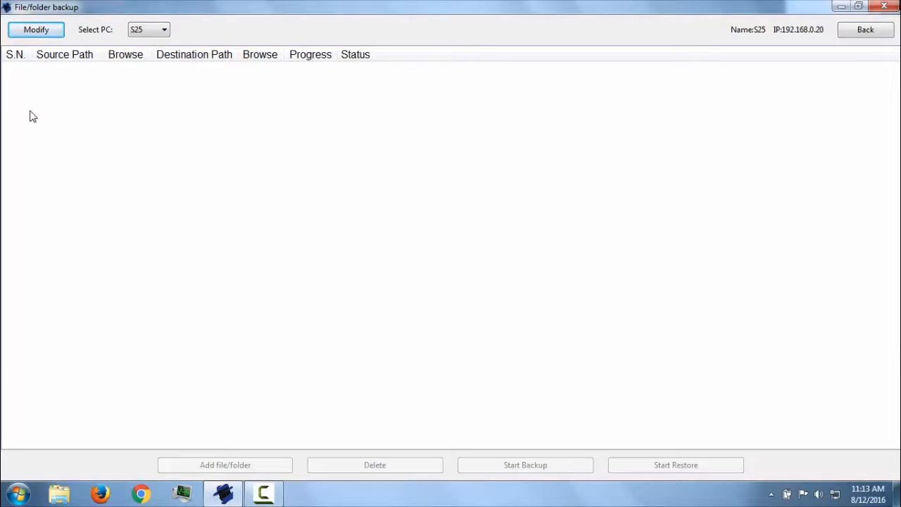
{"action": "left_click", "coordinate": [159, 30]}
{"action": "left_click", "coordinate": [147, 53]}
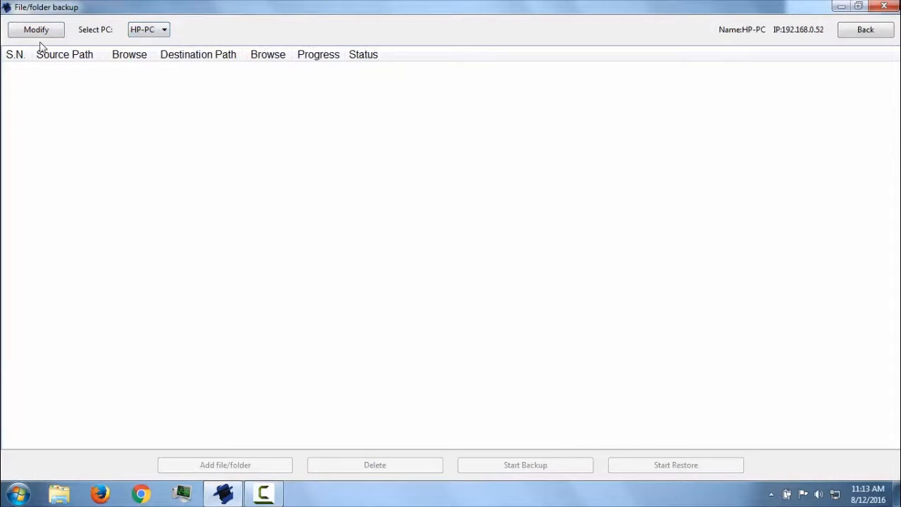
{"action": "left_click", "coordinate": [36, 29]}
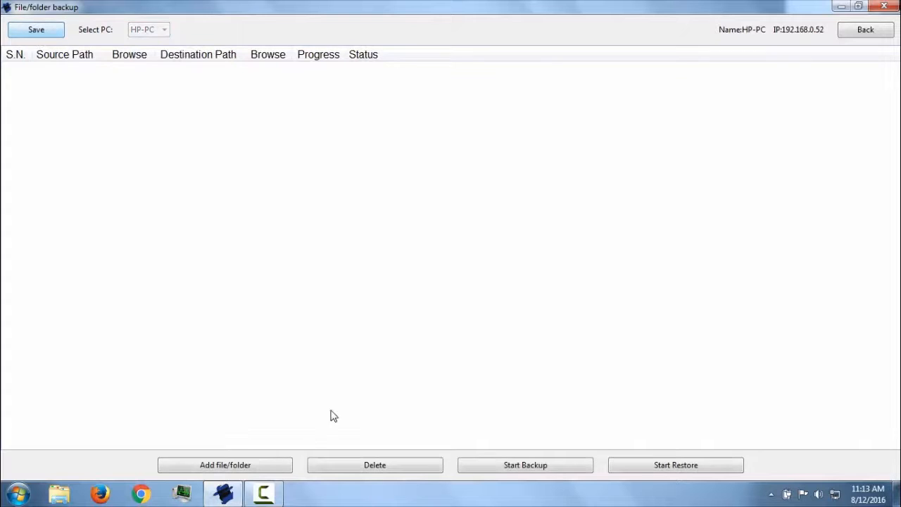
Add a backup entry with C:\Program Files\SAG Infotech as the source folder.
{"action": "left_click", "coordinate": [226, 470]}
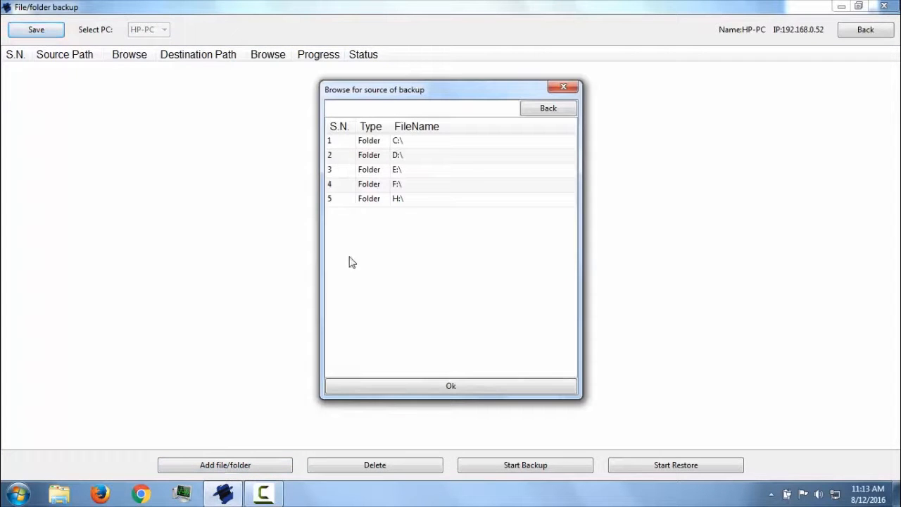
{"action": "double_click", "coordinate": [408, 141]}
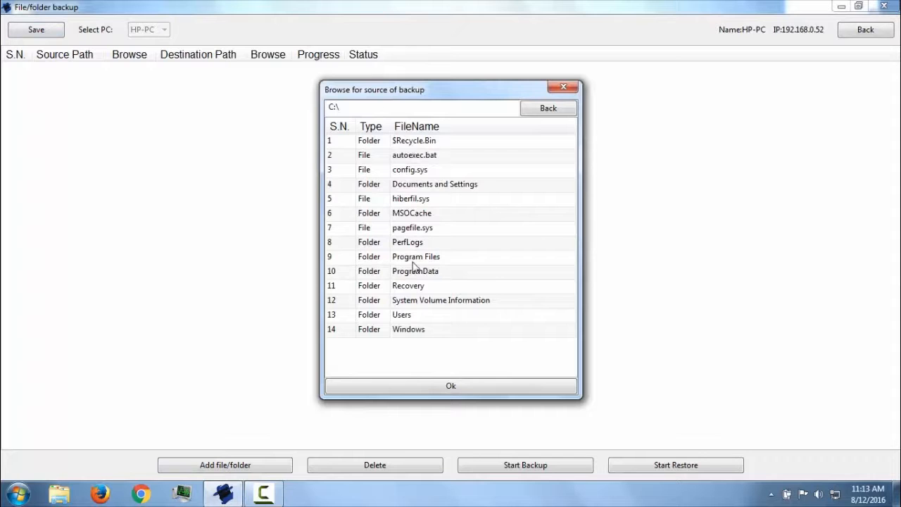
{"action": "double_click", "coordinate": [414, 257]}
{"action": "left_click_drag", "start_coordinate": [569, 202], "coordinate": [567, 310]}
{"action": "left_click", "coordinate": [417, 186]}
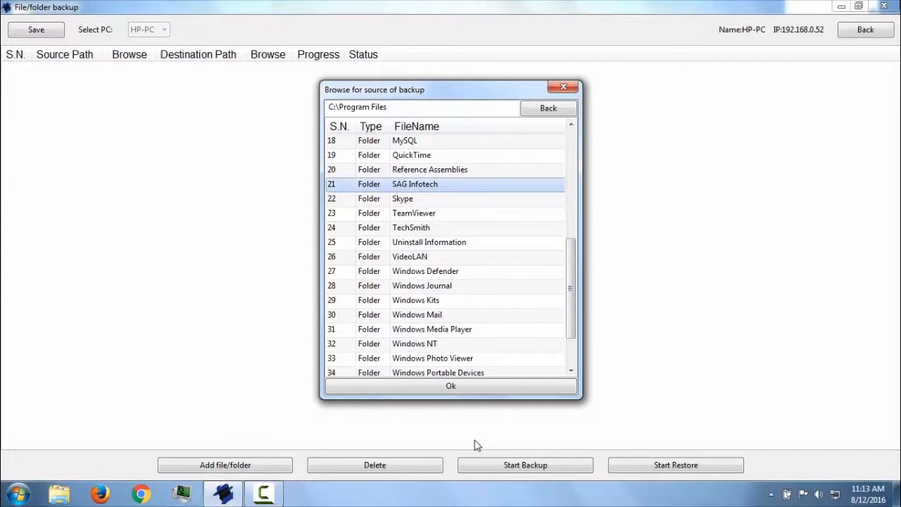
{"action": "left_click", "coordinate": [451, 388]}
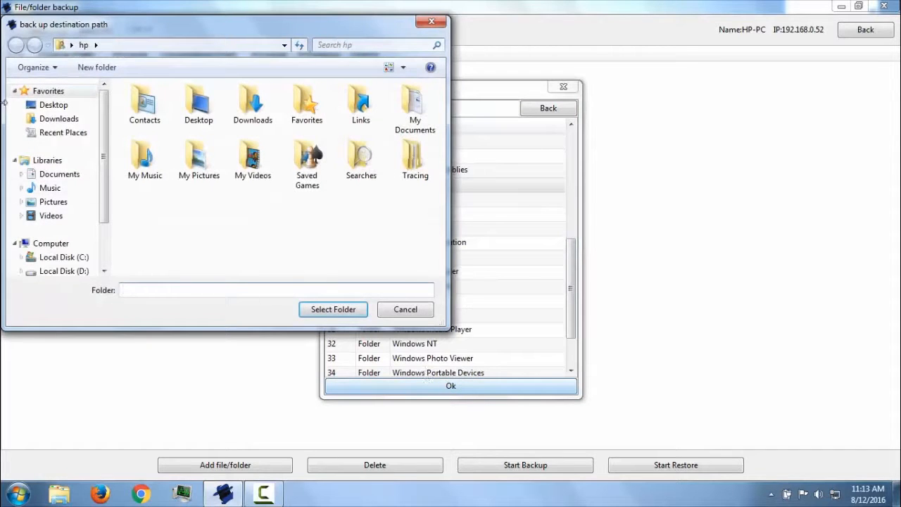
Set the Desktop as the backup destination and save the backup entry.
{"action": "left_click_drag", "start_coordinate": [198, 24], "coordinate": [294, 29]}
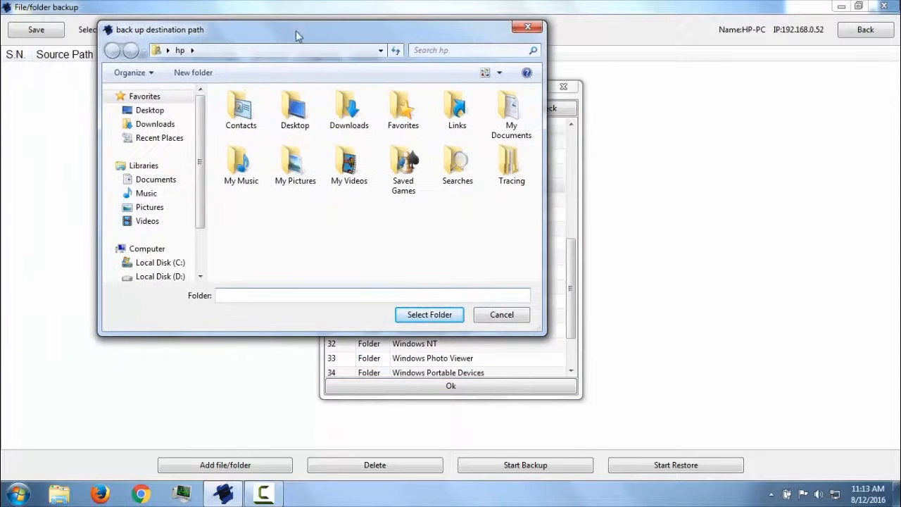
{"action": "left_click_drag", "start_coordinate": [199, 158], "coordinate": [203, 109]}
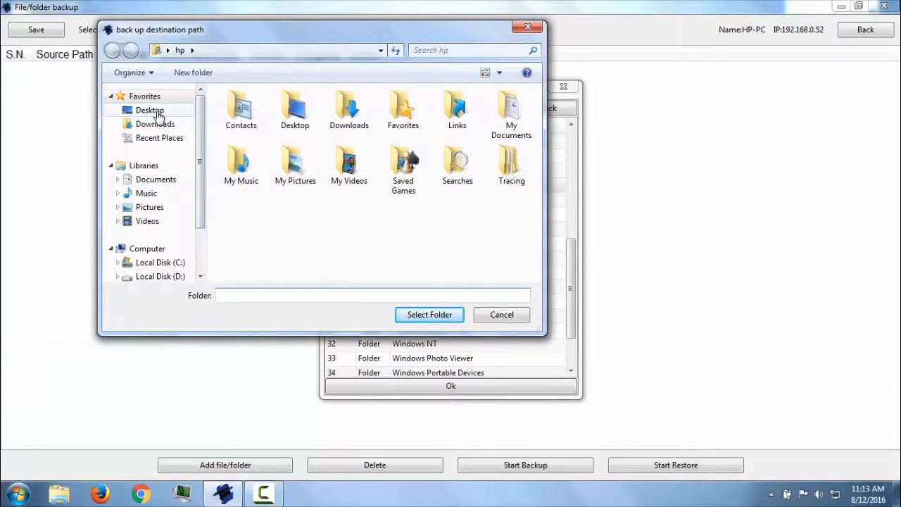
{"action": "left_click", "coordinate": [155, 112]}
{"action": "left_click", "coordinate": [439, 317]}
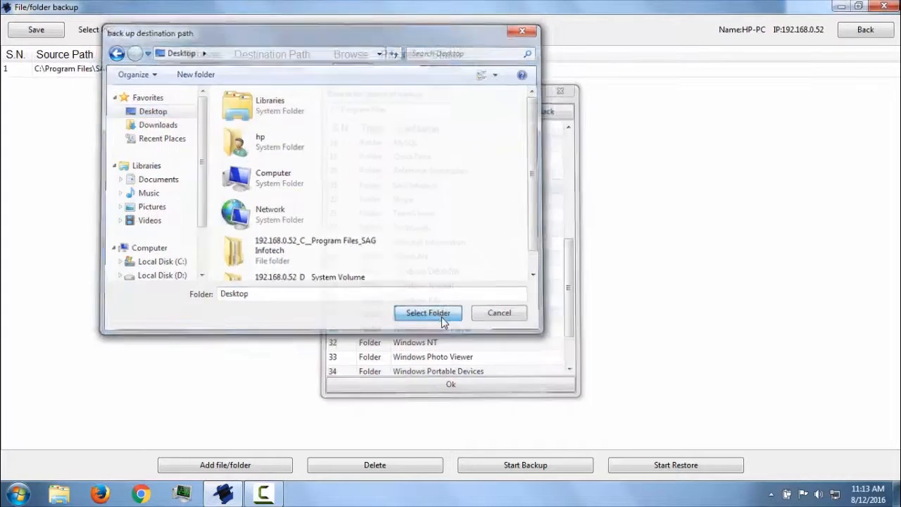
{"action": "left_click", "coordinate": [37, 31]}
Unlock the backup list, run a backup of the SAG Infotech entry, and save the list.
{"action": "left_click", "coordinate": [37, 31]}
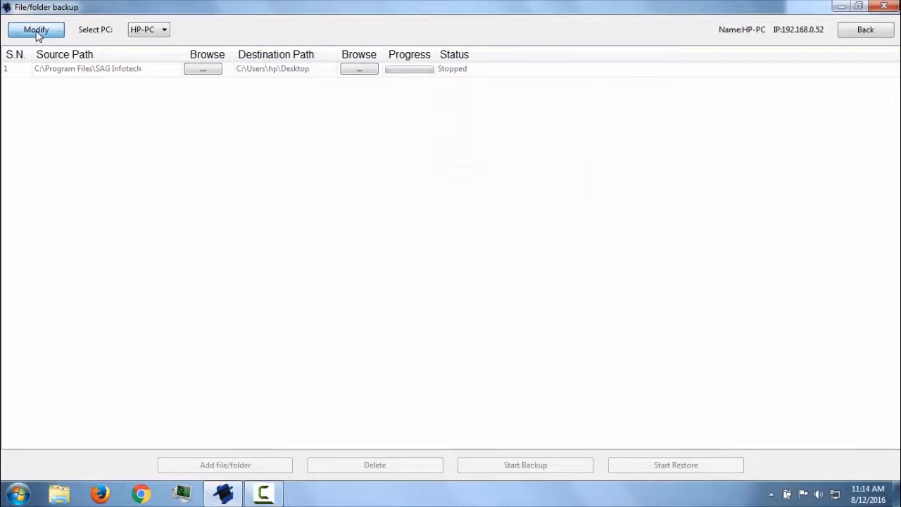
{"action": "left_click", "coordinate": [93, 76]}
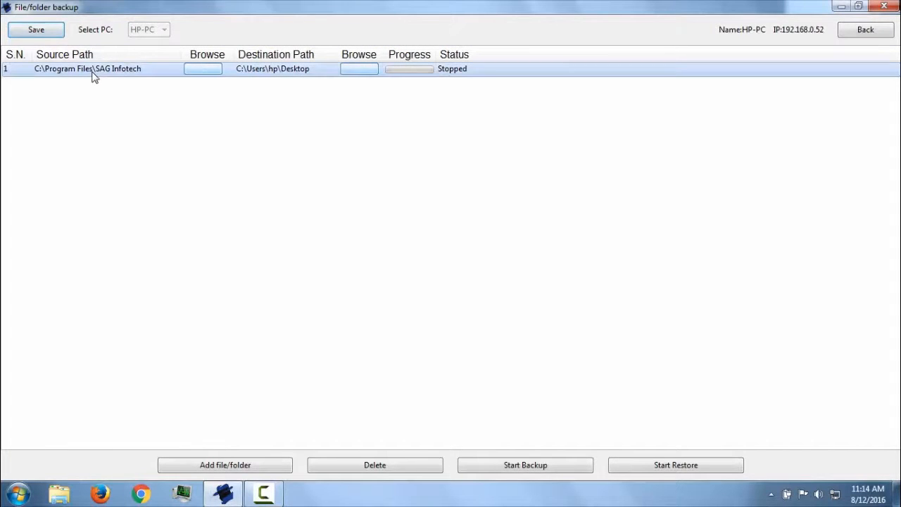
{"action": "left_click", "coordinate": [548, 469]}
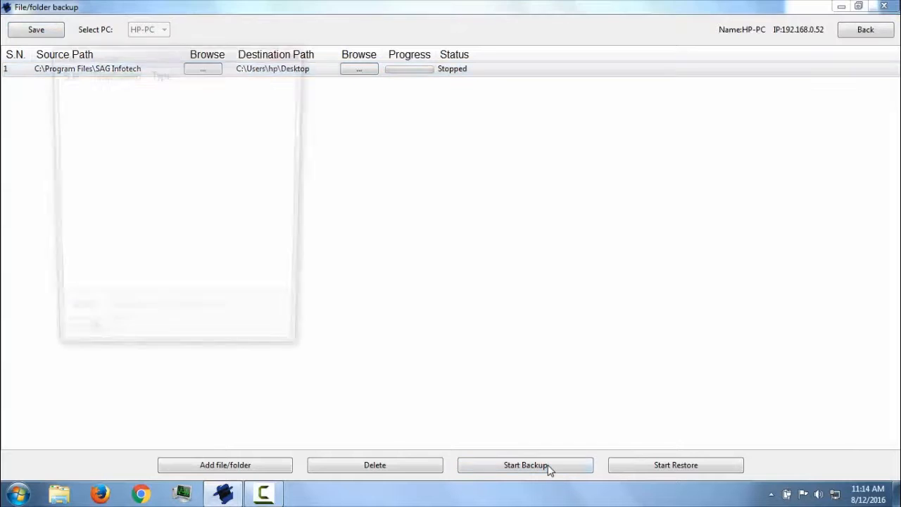
{"action": "left_click", "coordinate": [86, 344]}
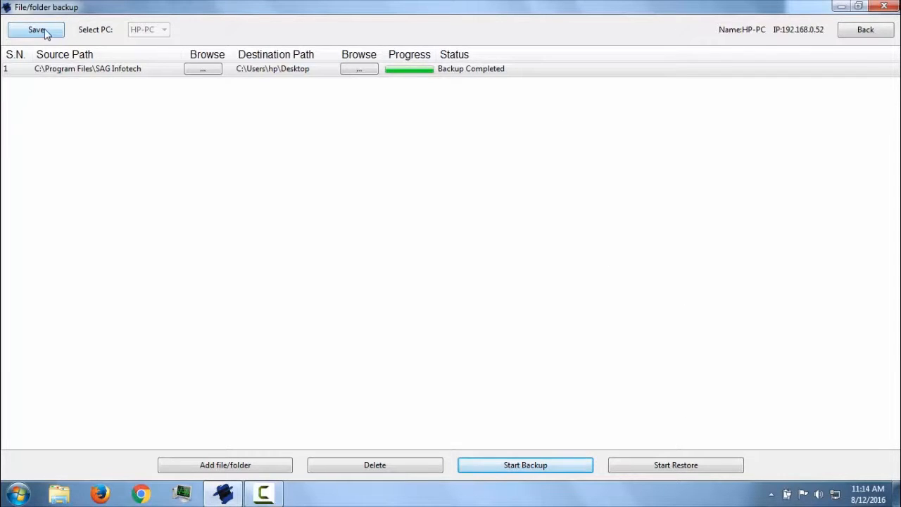
{"action": "left_click", "coordinate": [37, 32]}
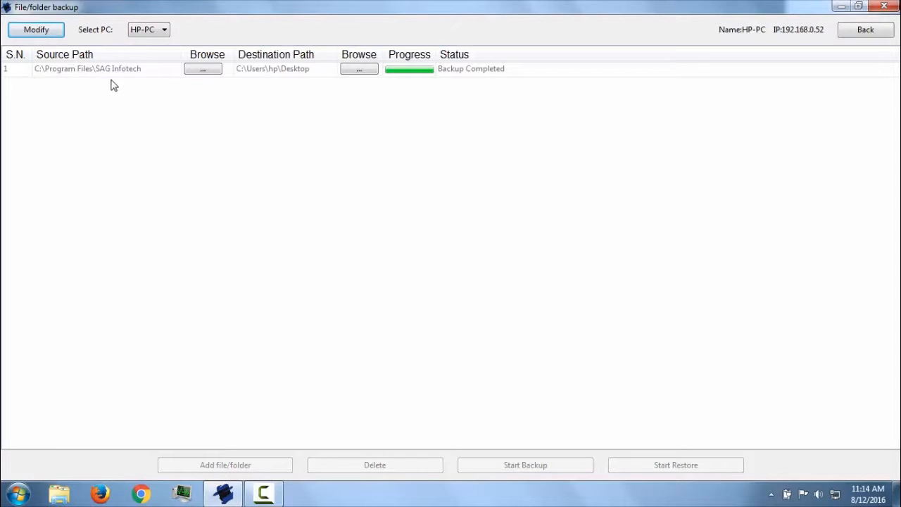
Minimize the backup window and examine the contents of the 192.168.0.52_C__Program Files_SAG Infotech backup folder on the desktop.
{"action": "left_click", "coordinate": [841, 7]}
{"action": "double_click", "coordinate": [23, 91]}
{"action": "left_click_drag", "start_coordinate": [154, 159], "coordinate": [146, 85]}
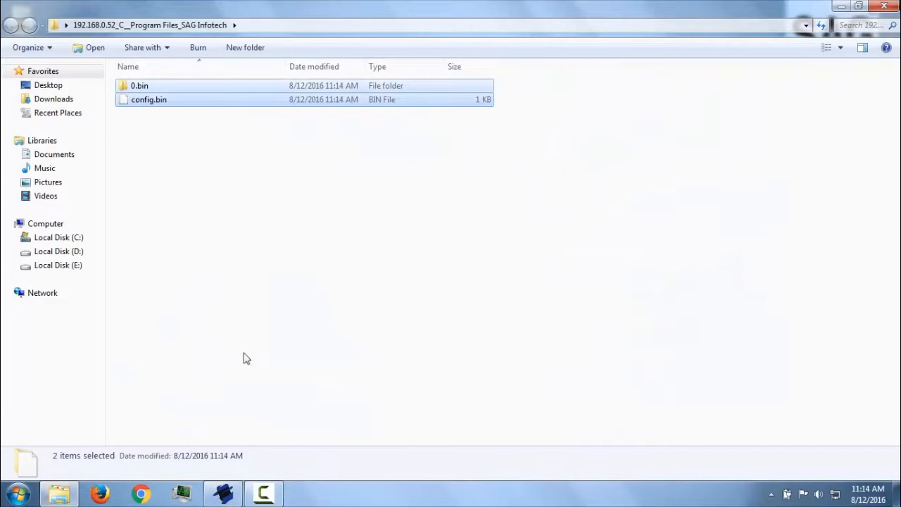
{"action": "left_click", "coordinate": [224, 493]}
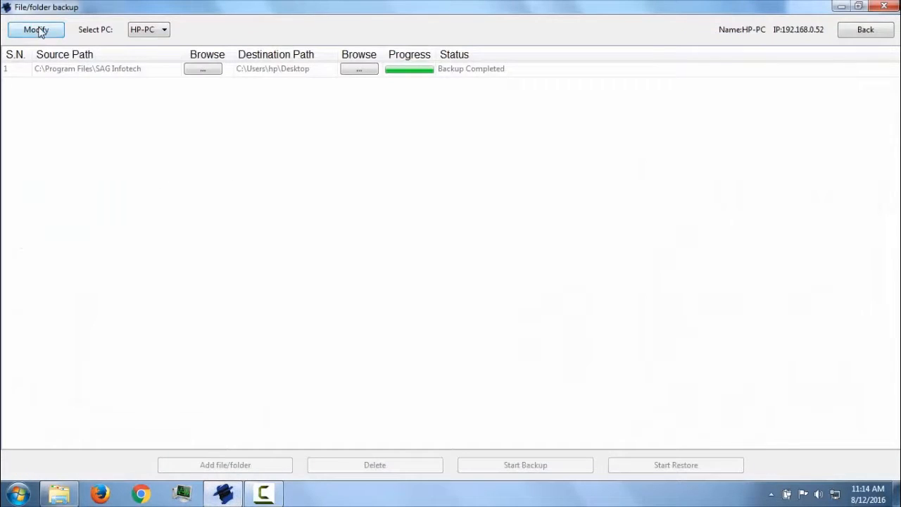
{"action": "left_click", "coordinate": [39, 30]}
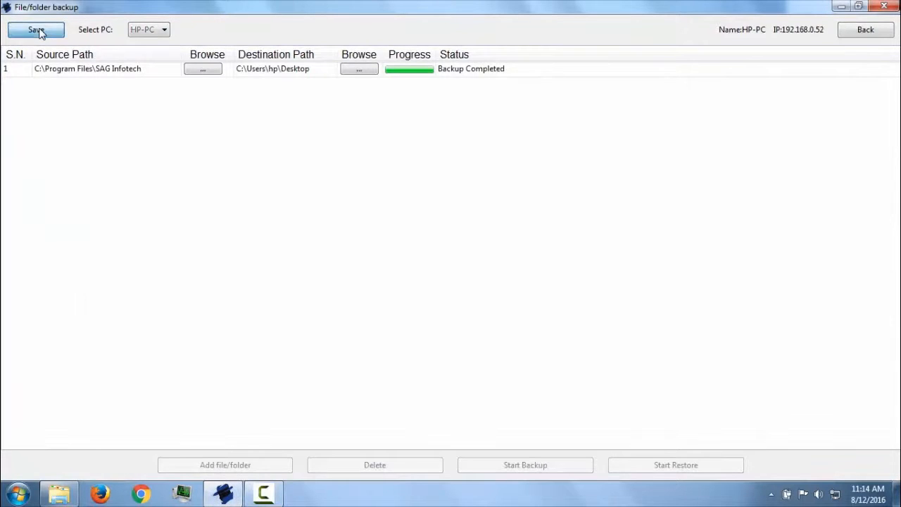
{"action": "left_click", "coordinate": [55, 72]}
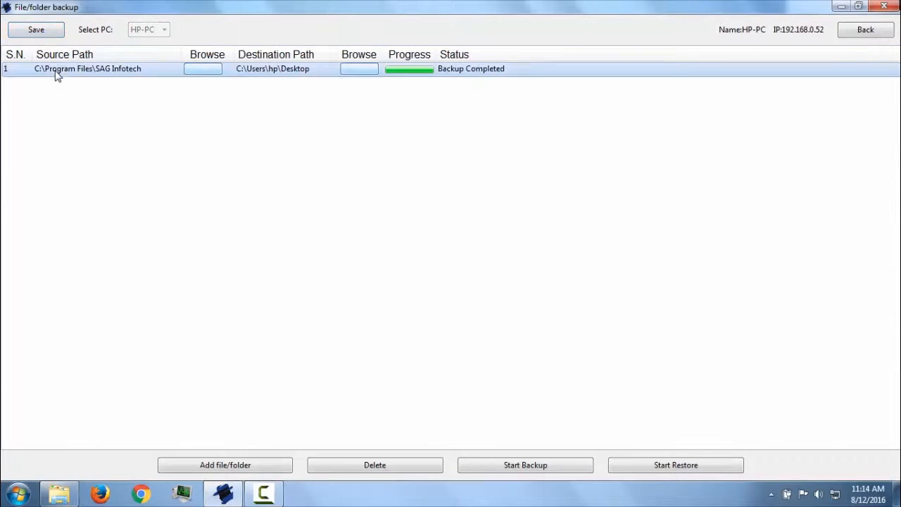
{"action": "left_click", "coordinate": [689, 470]}
{"action": "left_click", "coordinate": [115, 88]}
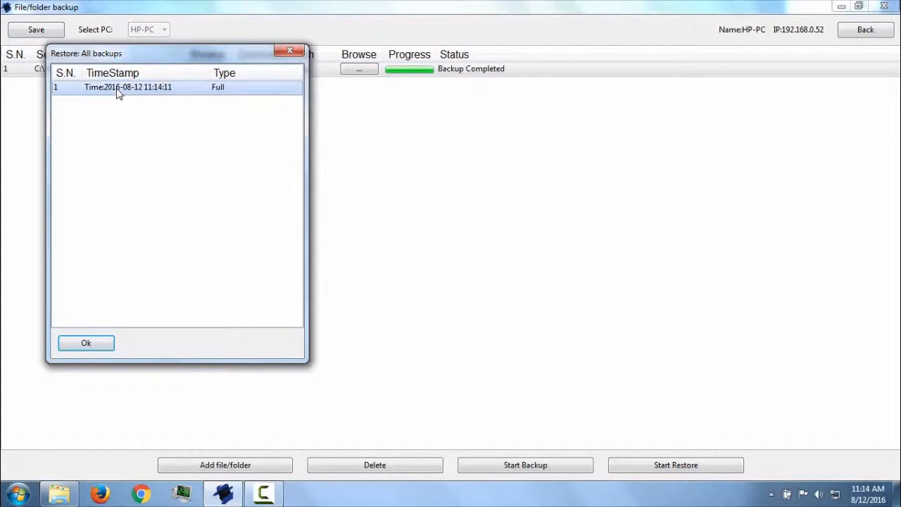
{"action": "left_click", "coordinate": [86, 343]}
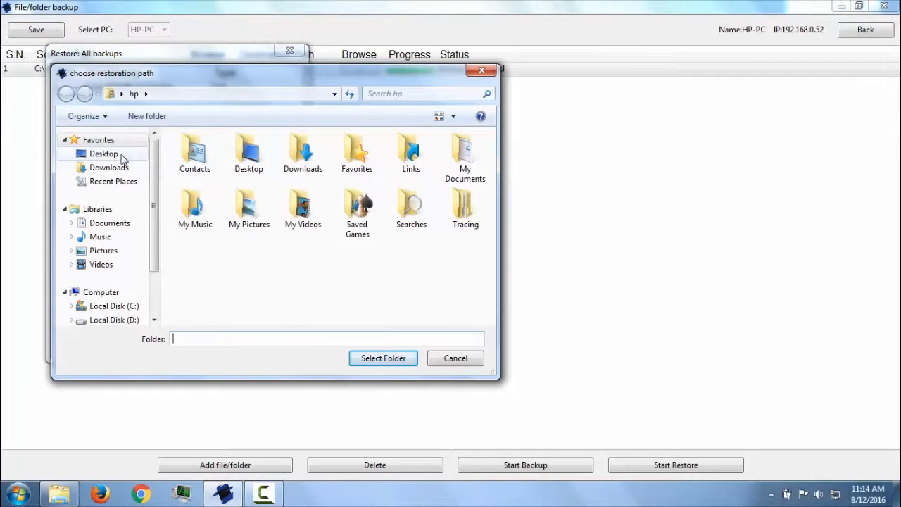
{"action": "left_click", "coordinate": [99, 155]}
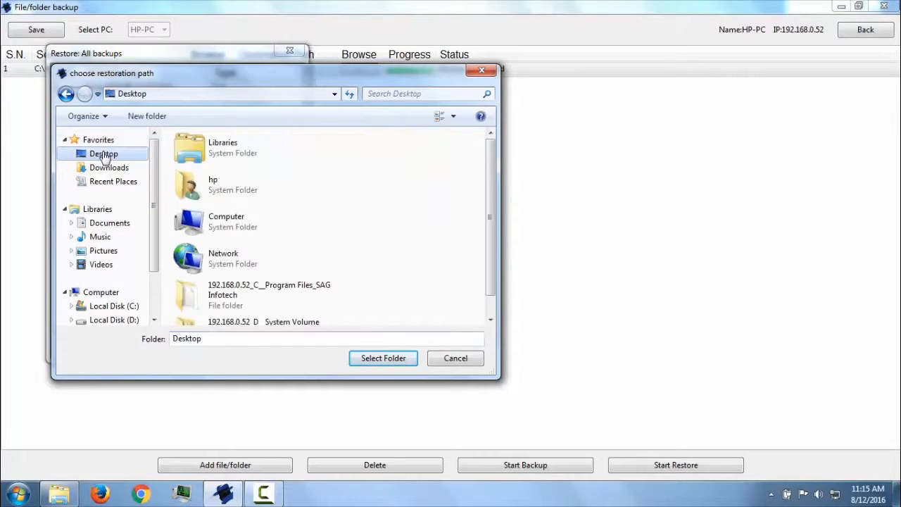
{"action": "left_click", "coordinate": [383, 358]}
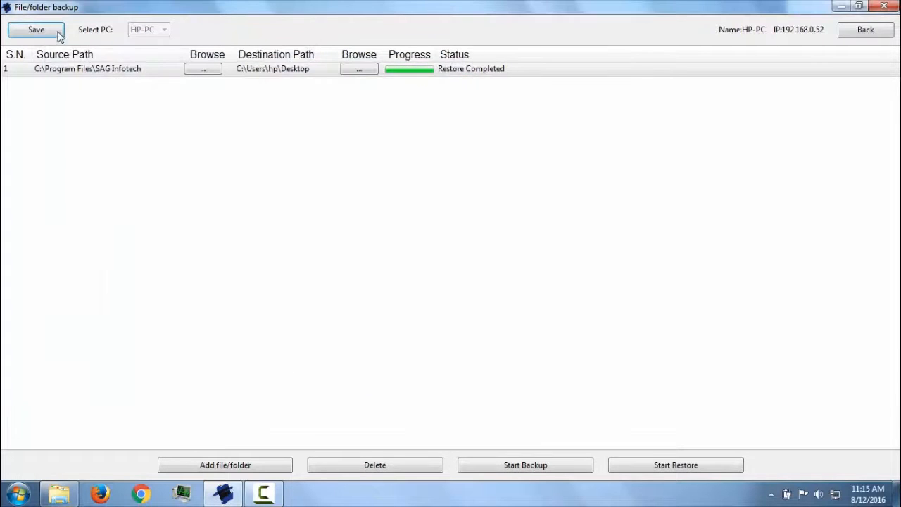
{"action": "left_click", "coordinate": [42, 34]}
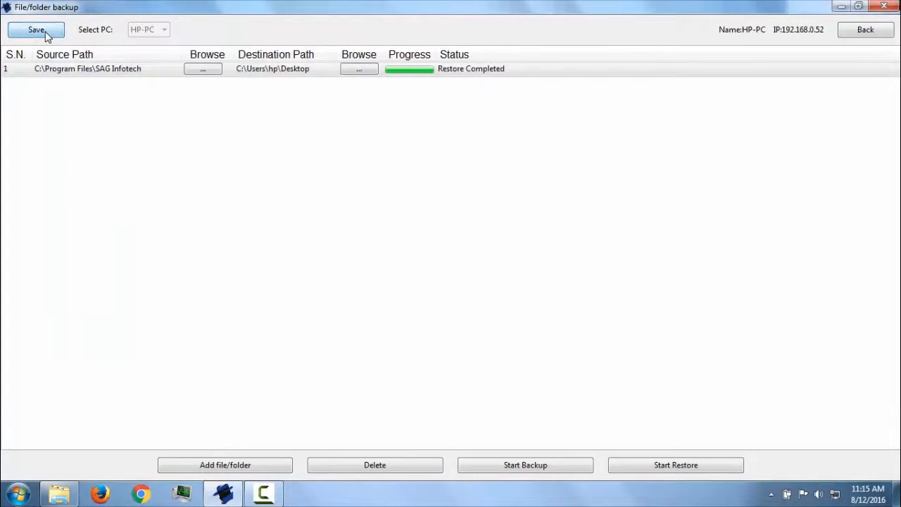
Minimize the backup window, close the backup folder, and examine the PC SPY folder inside the restored SAG Infotech folder on the desktop.
{"action": "left_click", "coordinate": [842, 7]}
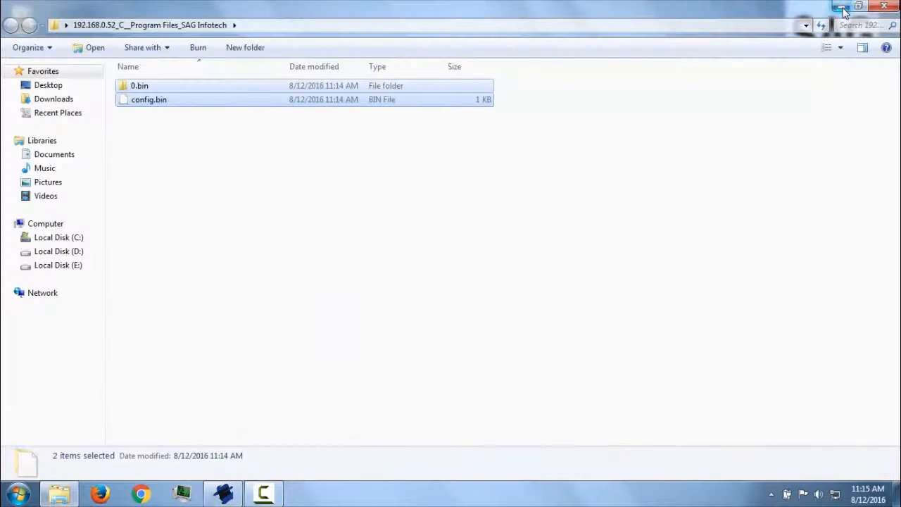
{"action": "left_click", "coordinate": [884, 8]}
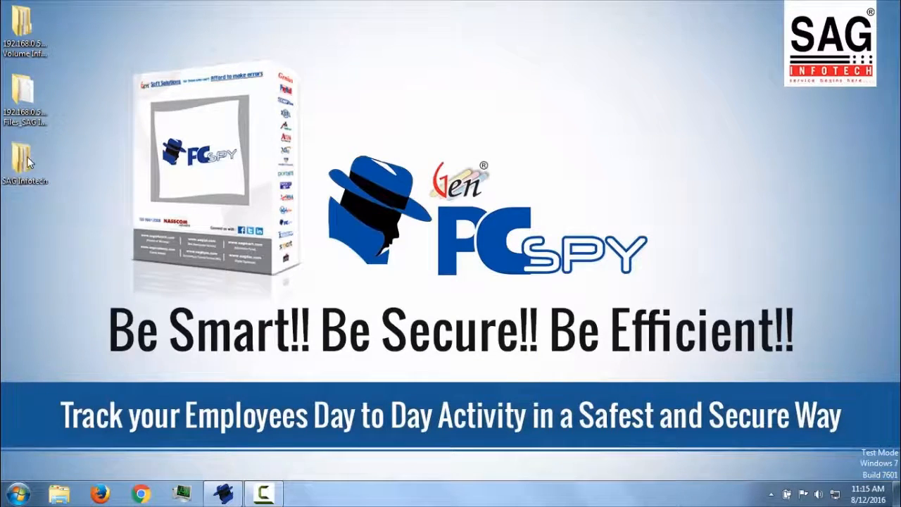
{"action": "double_click", "coordinate": [28, 162]}
{"action": "double_click", "coordinate": [145, 90]}
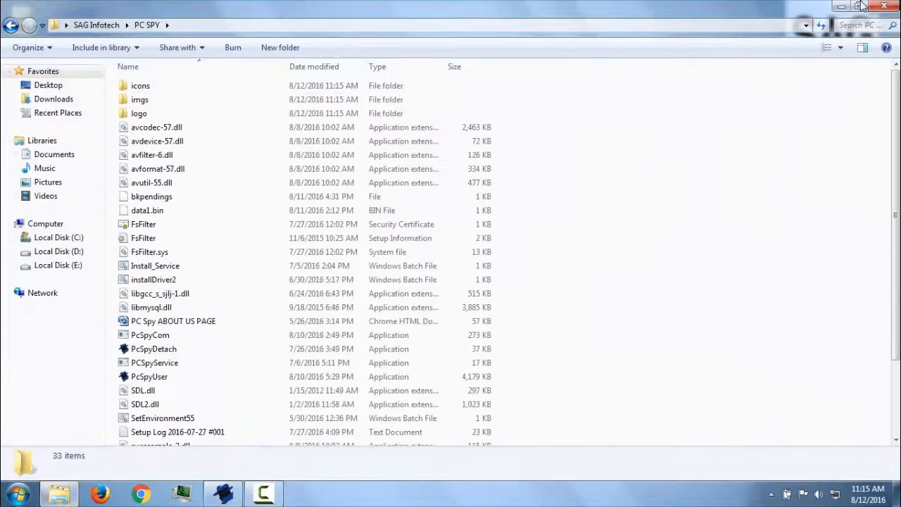
{"action": "left_click", "coordinate": [884, 5]}
{"action": "left_click", "coordinate": [4, 212]}
Switch to PCSPY, delete the SAG Infotech backup entry, save the emptied list, and return to the main screen.
{"action": "left_click", "coordinate": [226, 493]}
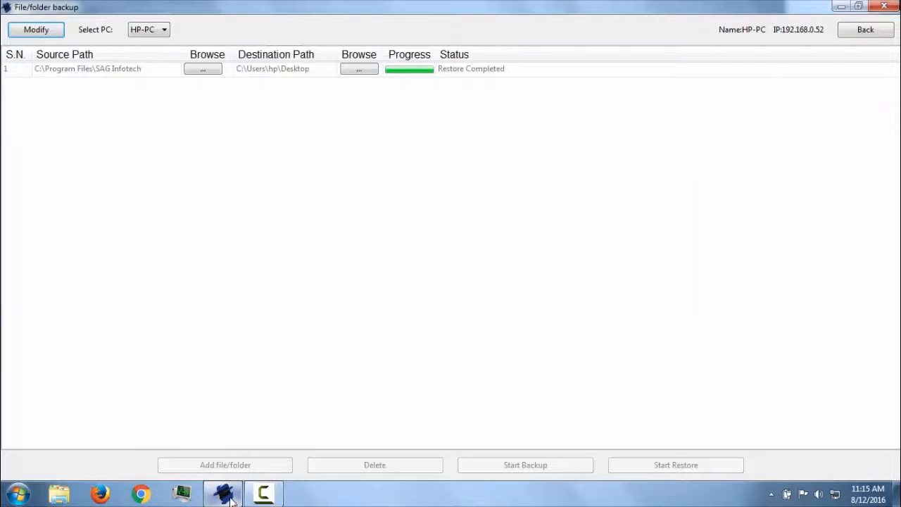
{"action": "left_click", "coordinate": [40, 30]}
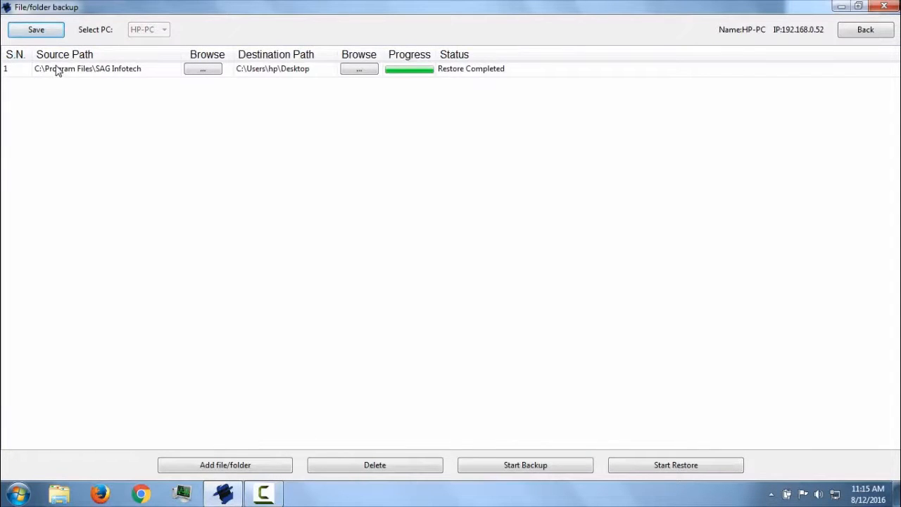
{"action": "left_click", "coordinate": [58, 74]}
{"action": "left_click", "coordinate": [392, 468]}
{"action": "left_click", "coordinate": [39, 32]}
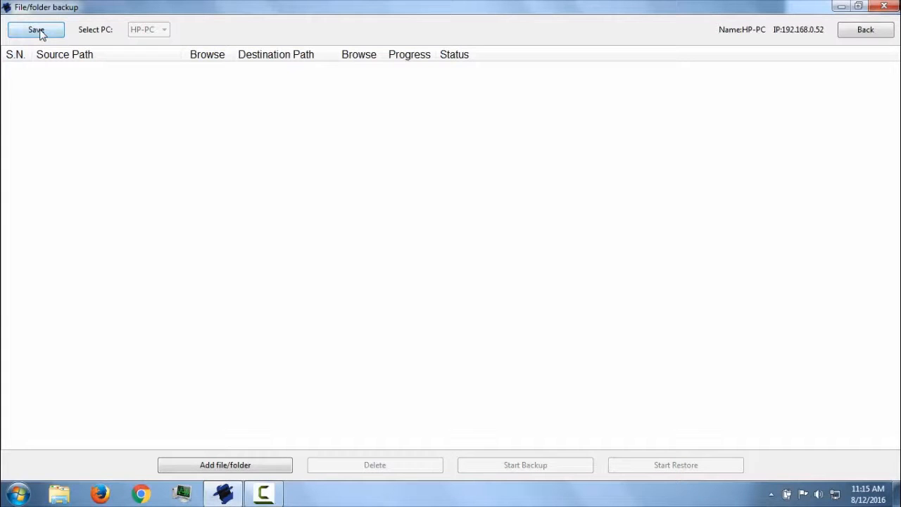
{"action": "left_click", "coordinate": [885, 31]}
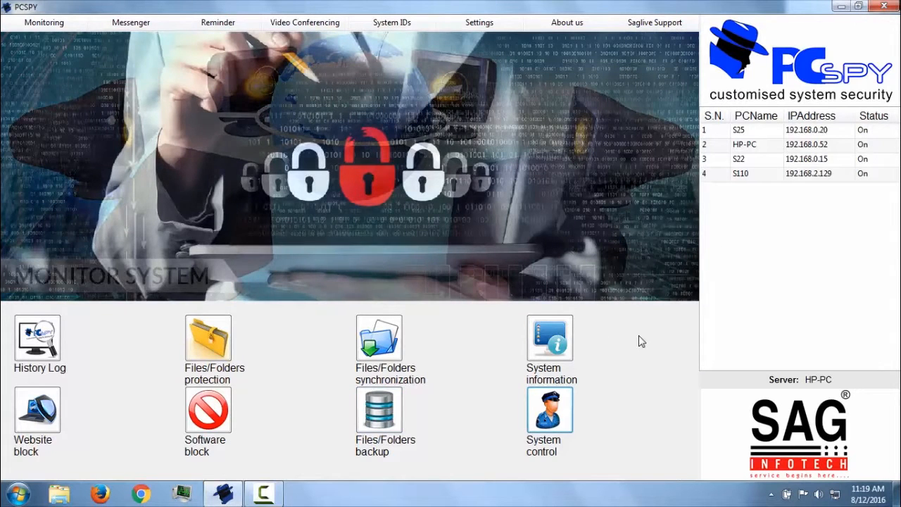
In System control for PC S110, enable blocking of removable storage, blocking of installation/uninstallation/upgrade, and Hide Icon.
{"action": "left_click", "coordinate": [550, 411]}
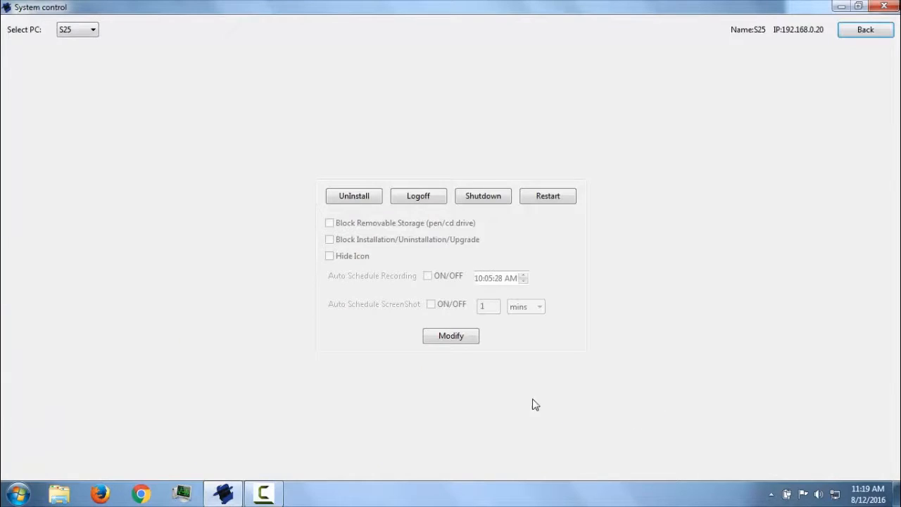
{"action": "left_click", "coordinate": [79, 29]}
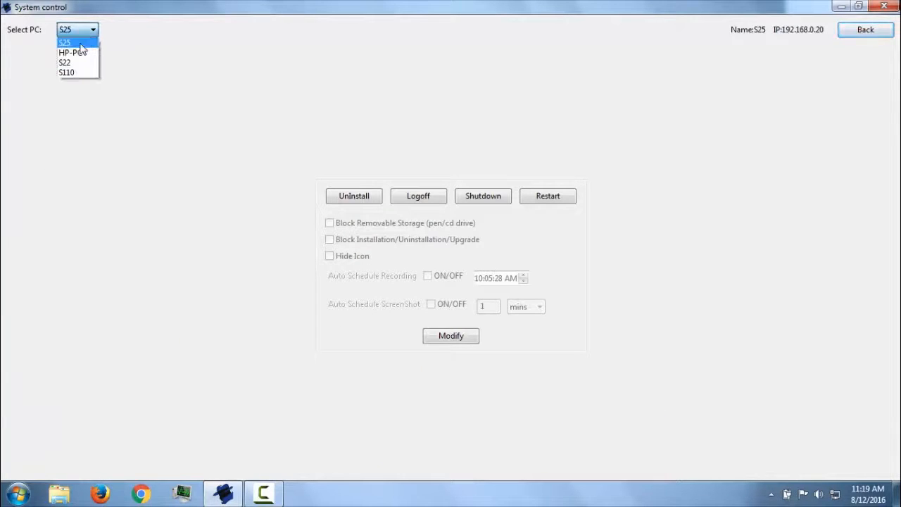
{"action": "left_click", "coordinate": [71, 73]}
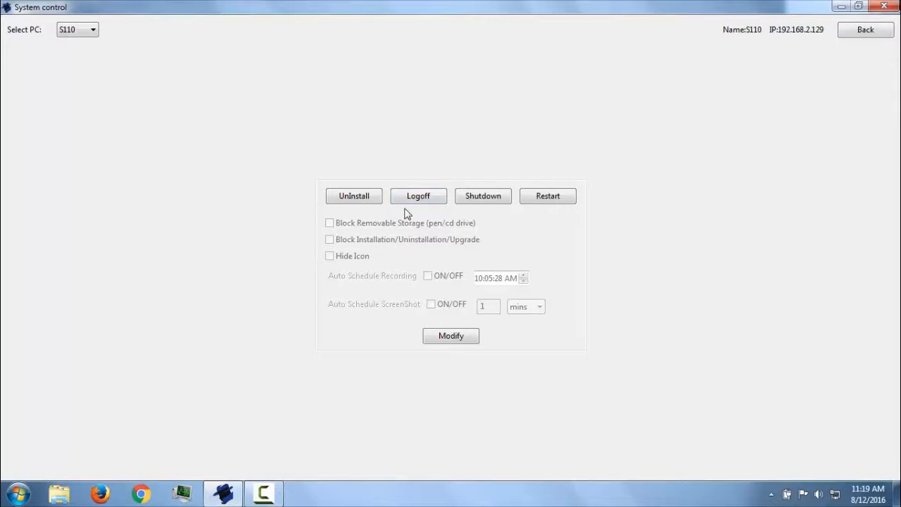
{"action": "left_click", "coordinate": [441, 337]}
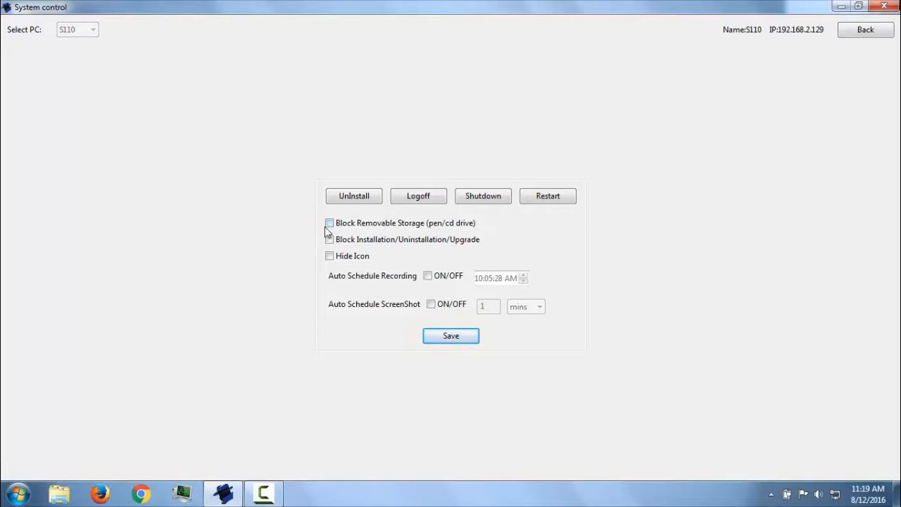
{"action": "left_click", "coordinate": [329, 223]}
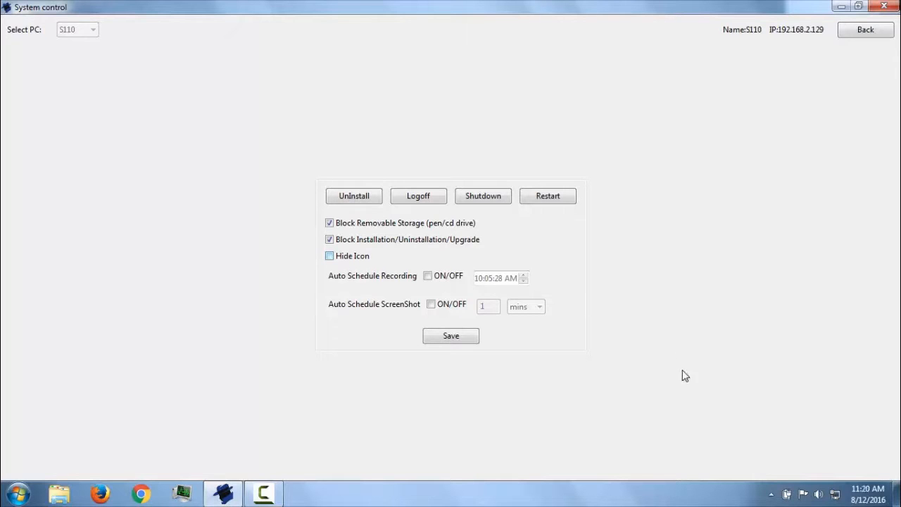
{"action": "left_click", "coordinate": [771, 494]}
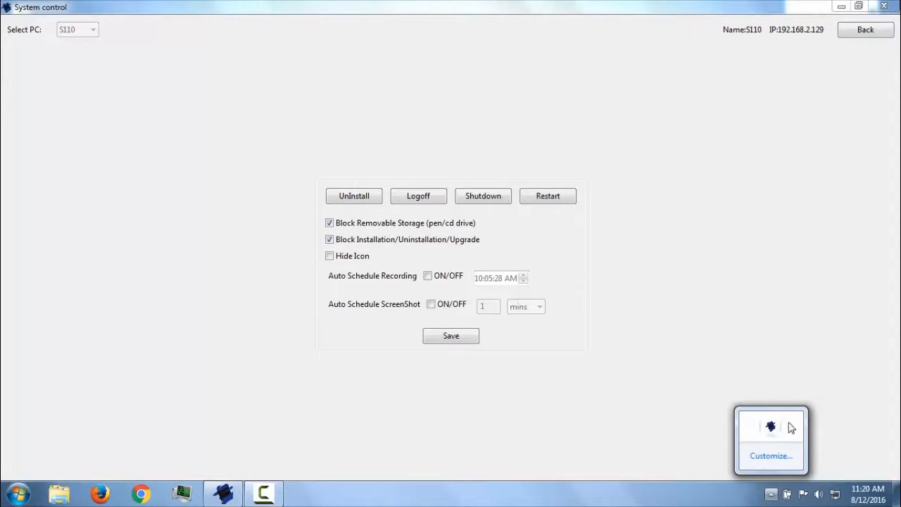
{"action": "left_click", "coordinate": [331, 258]}
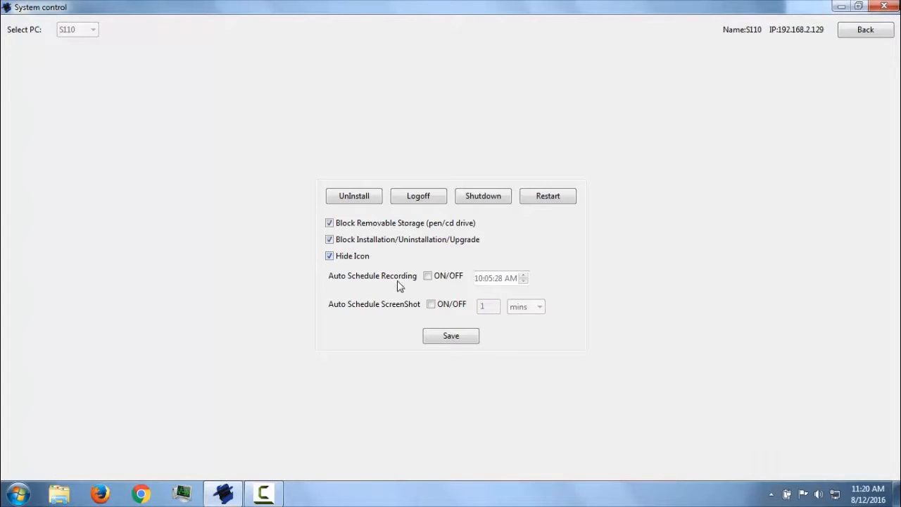
Turn on Auto Schedule Recording at 10:05:28 AM and Auto Schedule ScreenShot every 2 mins for S110, and save the settings.
{"action": "left_click", "coordinate": [428, 276]}
{"action": "left_click", "coordinate": [482, 284]}
{"action": "left_click", "coordinate": [491, 280]}
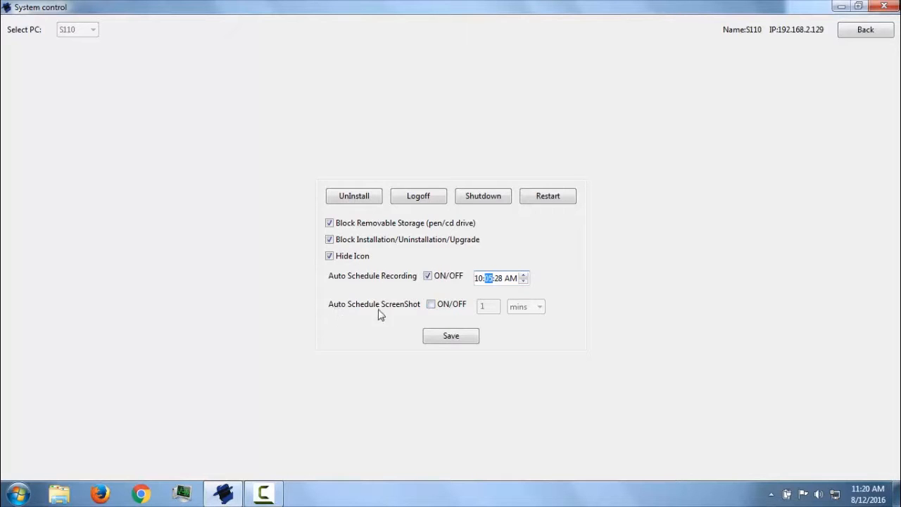
{"action": "left_click", "coordinate": [431, 305]}
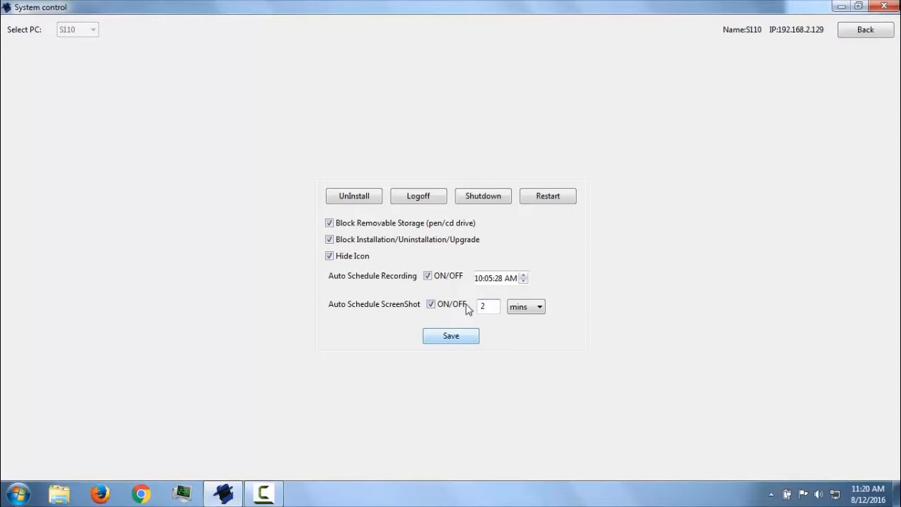
{"action": "left_click", "coordinate": [458, 341]}
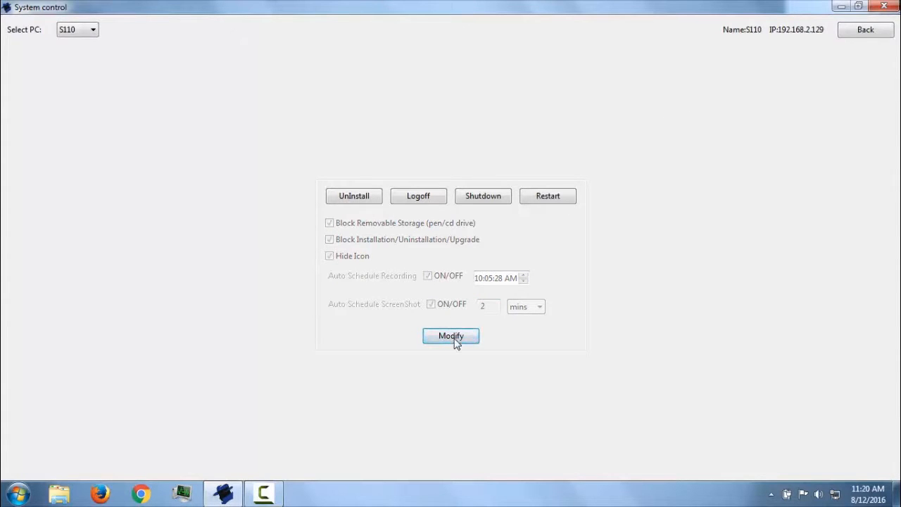
Turn off all of S110's blocking, Hide Icon, scheduled recording and scheduled screenshot options, save the settings, and return to the main screen.
{"action": "left_click", "coordinate": [455, 340]}
{"action": "left_click", "coordinate": [329, 223]}
{"action": "left_click", "coordinate": [329, 240]}
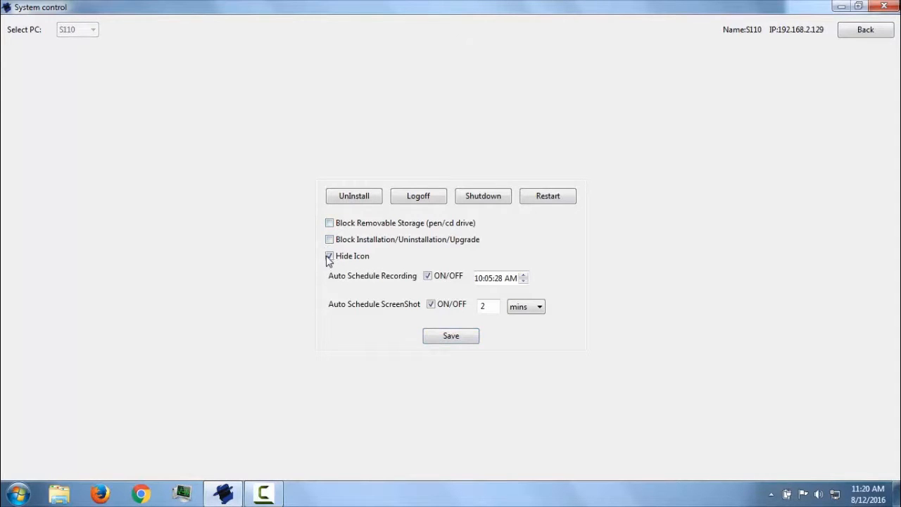
{"action": "left_click", "coordinate": [329, 256]}
{"action": "left_click", "coordinate": [428, 276]}
{"action": "left_click", "coordinate": [430, 304]}
{"action": "left_click", "coordinate": [451, 337]}
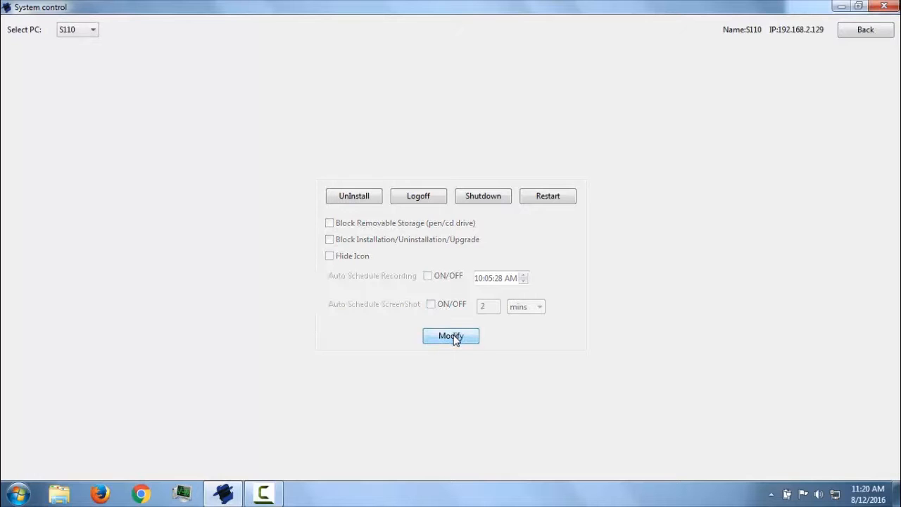
{"action": "left_click", "coordinate": [864, 36]}
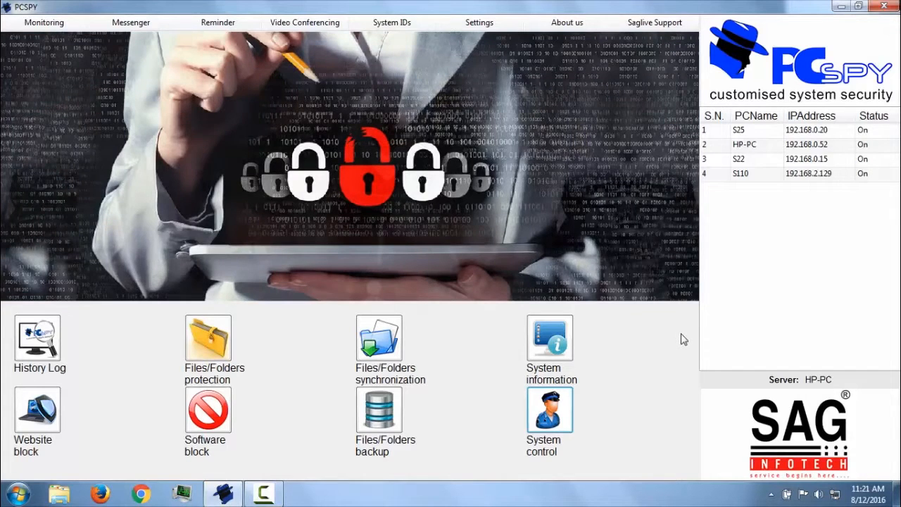